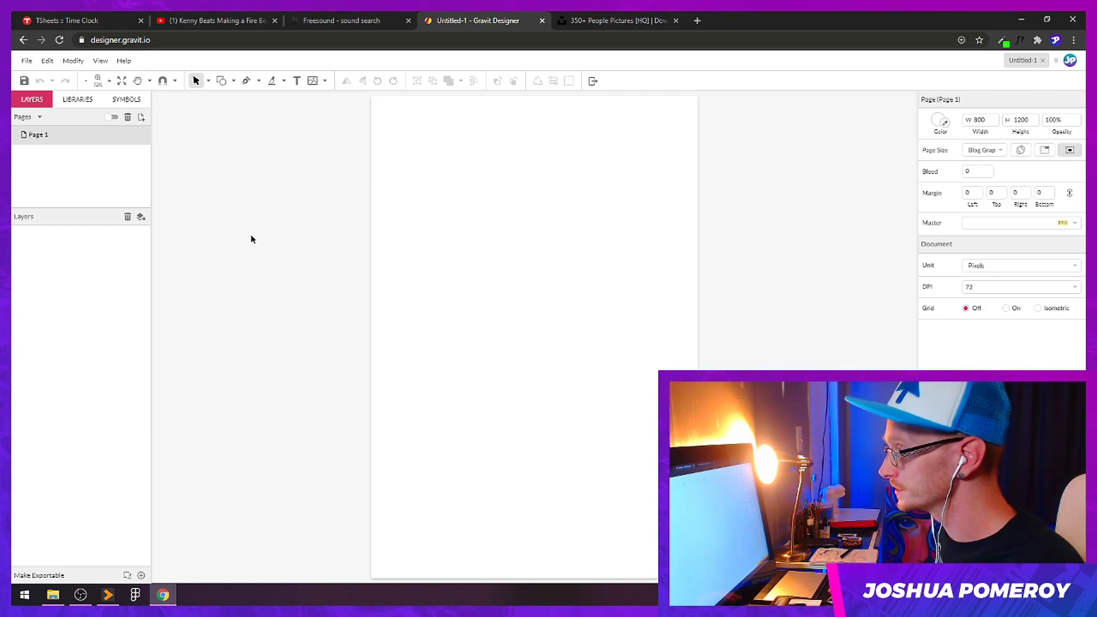
# Step: Switch the Gravit Designer interface to the Dark Theme in Settings and save the change
pyautogui.click(48, 60)
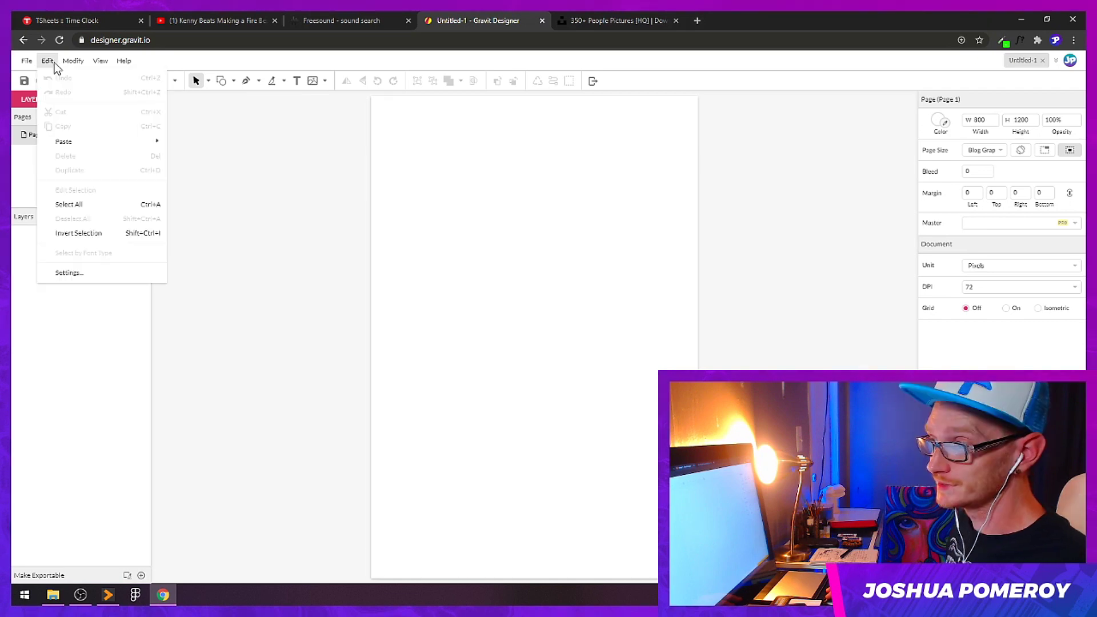
pyautogui.click(91, 275)
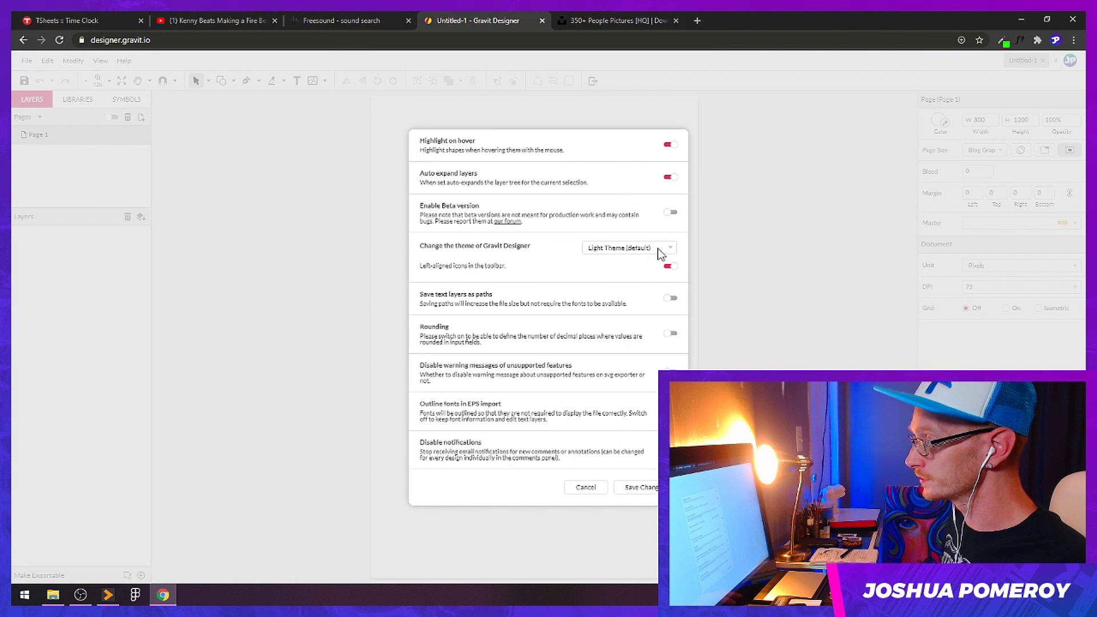
pyautogui.click(628, 249)
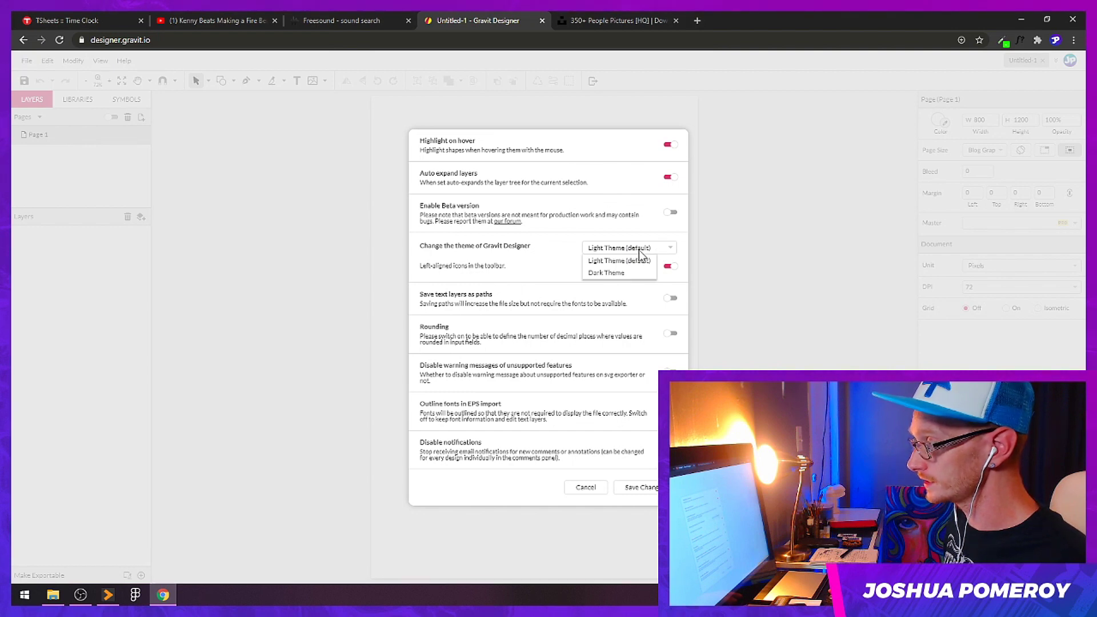
pyautogui.click(610, 273)
pyautogui.click(651, 488)
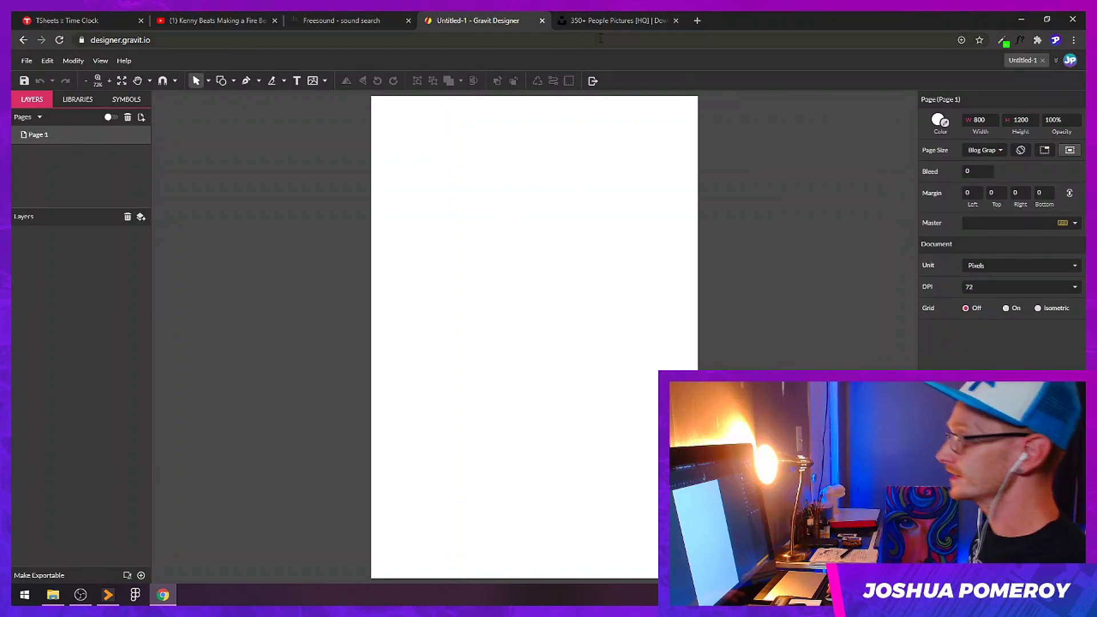
# Step: Copy the red-haired woman's portrait from the Unsplash 'people' results and return to Gravit Designer
pyautogui.click(625, 22)
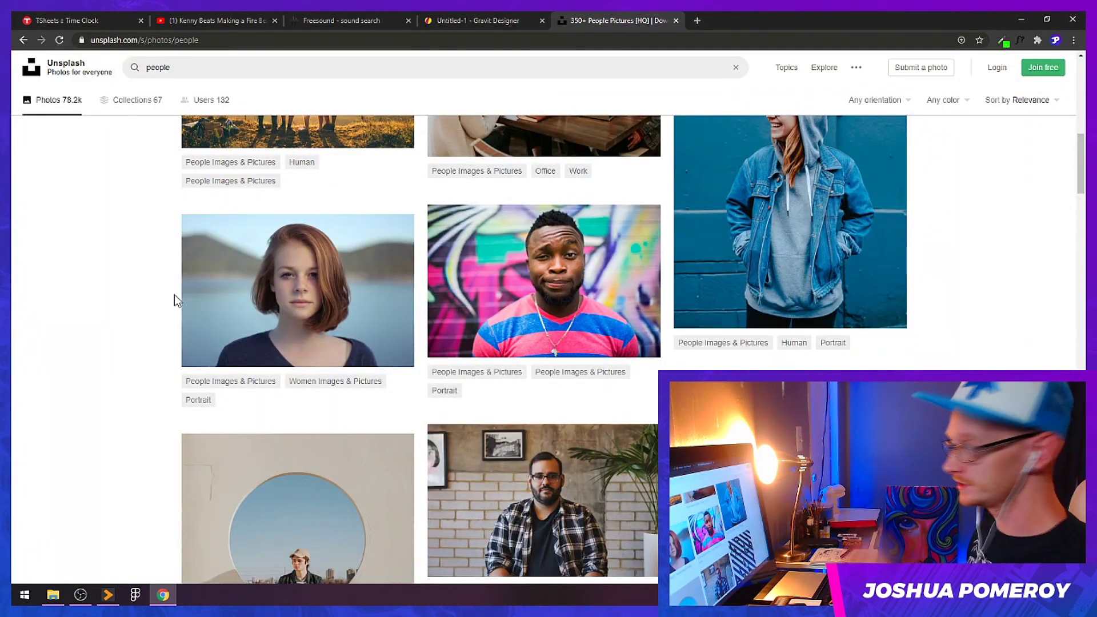
pyautogui.rightClick(292, 294)
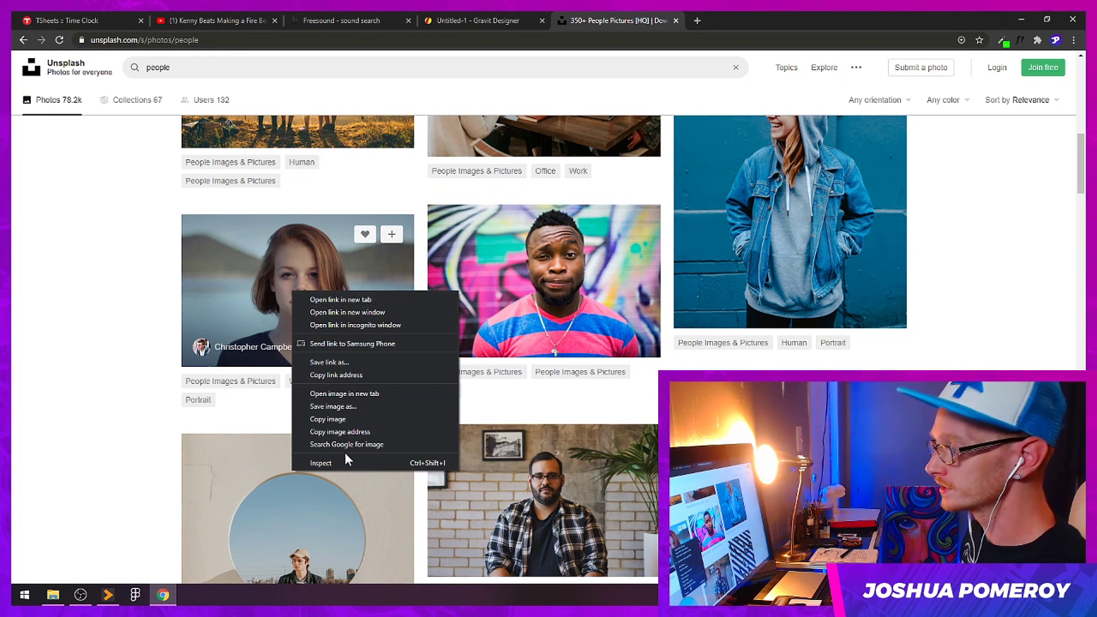
pyautogui.click(368, 420)
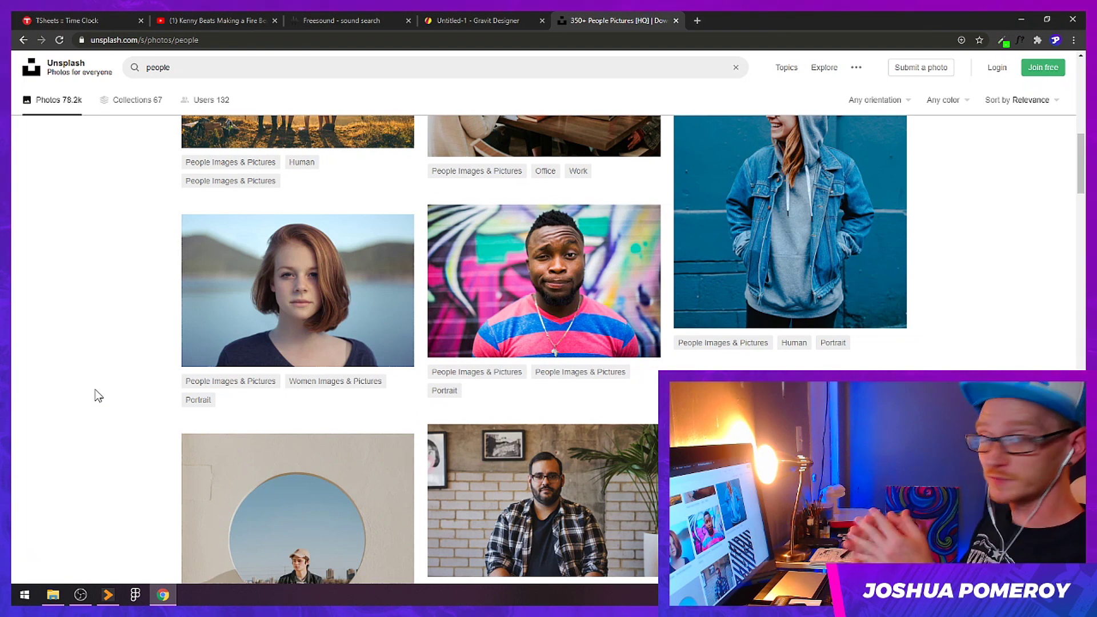
pyautogui.click(470, 22)
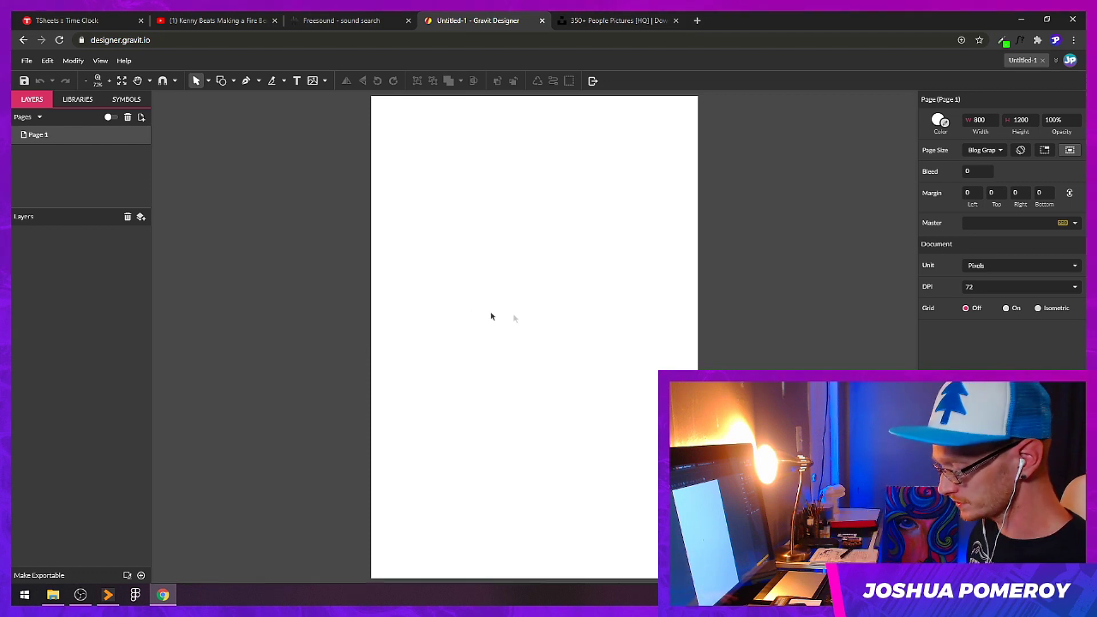
# Step: Paste the portrait onto the page as a 500 × 333 image layer
pyautogui.hotkey('ctrl', 'v')
pyautogui.scroll(5, 541, 364)
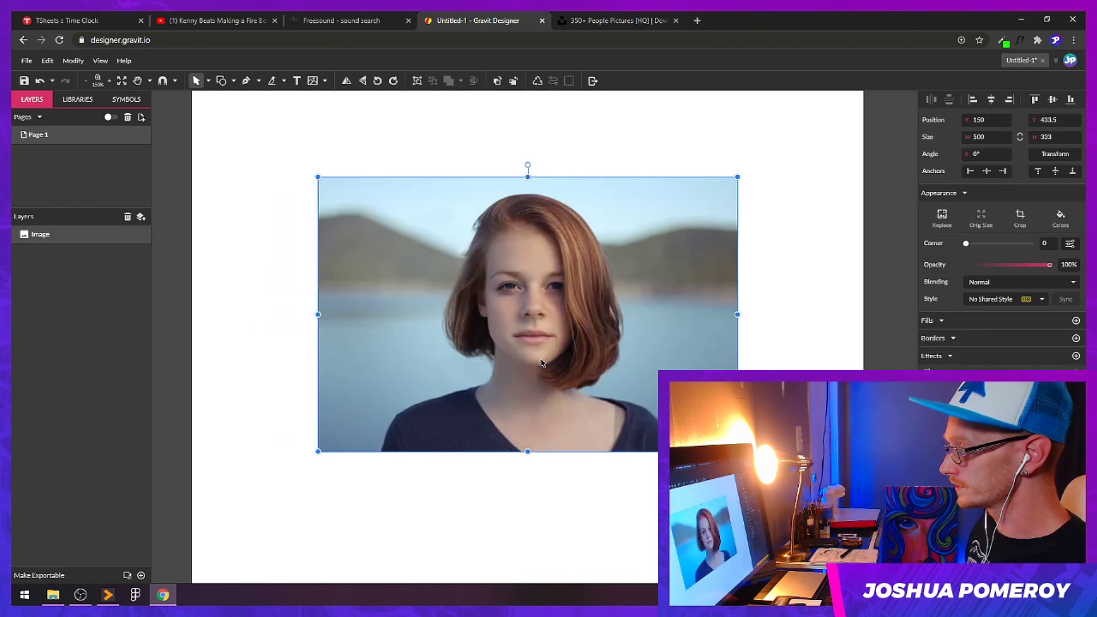
pyautogui.scroll(-2, 541, 364)
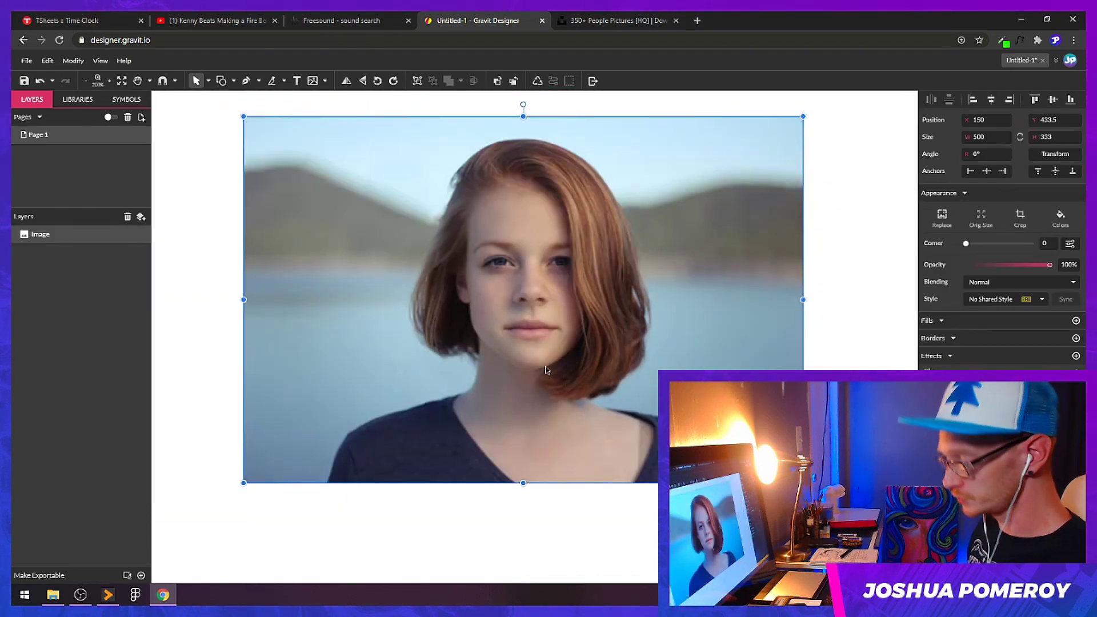
pyautogui.scroll(2, 550, 359)
pyautogui.scroll(-5, 547, 366)
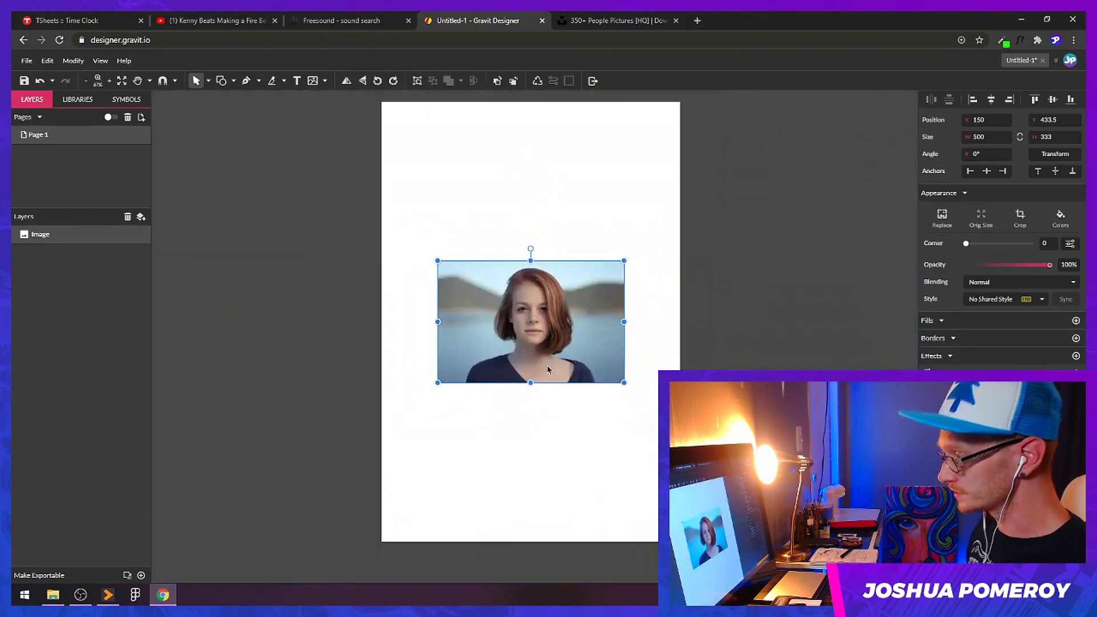
pyautogui.scroll(5, 546, 365)
pyautogui.scroll(-5, 540, 335)
pyautogui.scroll(4, 540, 334)
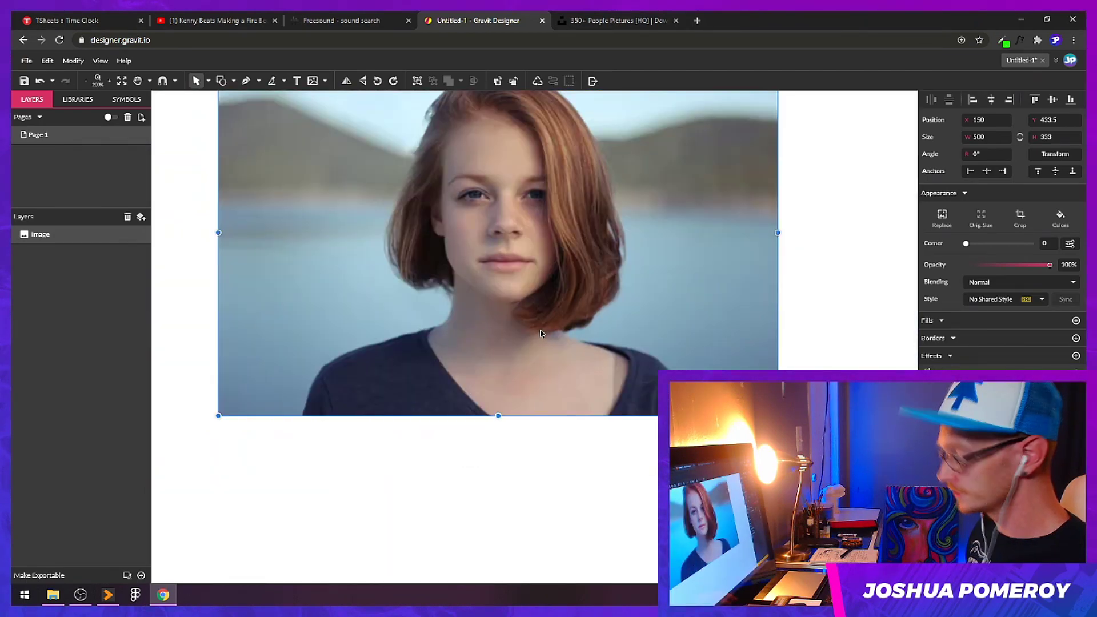
# Step: Zoom in on her shoulder and switch to the Pen tool
pyautogui.press('space')
pyautogui.moveTo(512, 263); pyautogui.dragTo(527, 338)
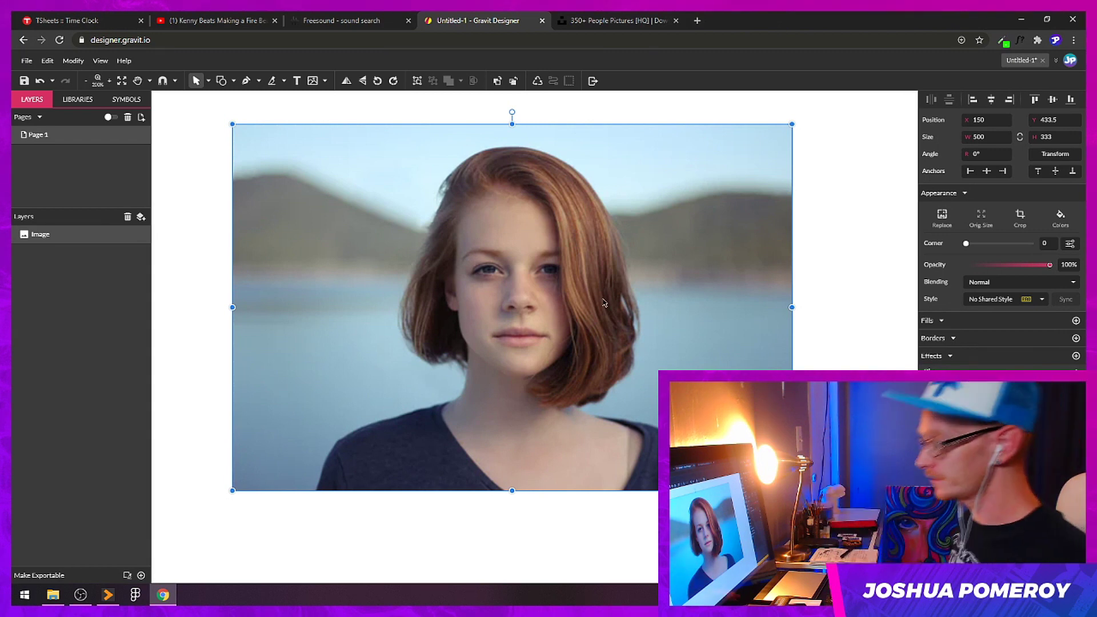
pyautogui.scroll(1, 550, 325)
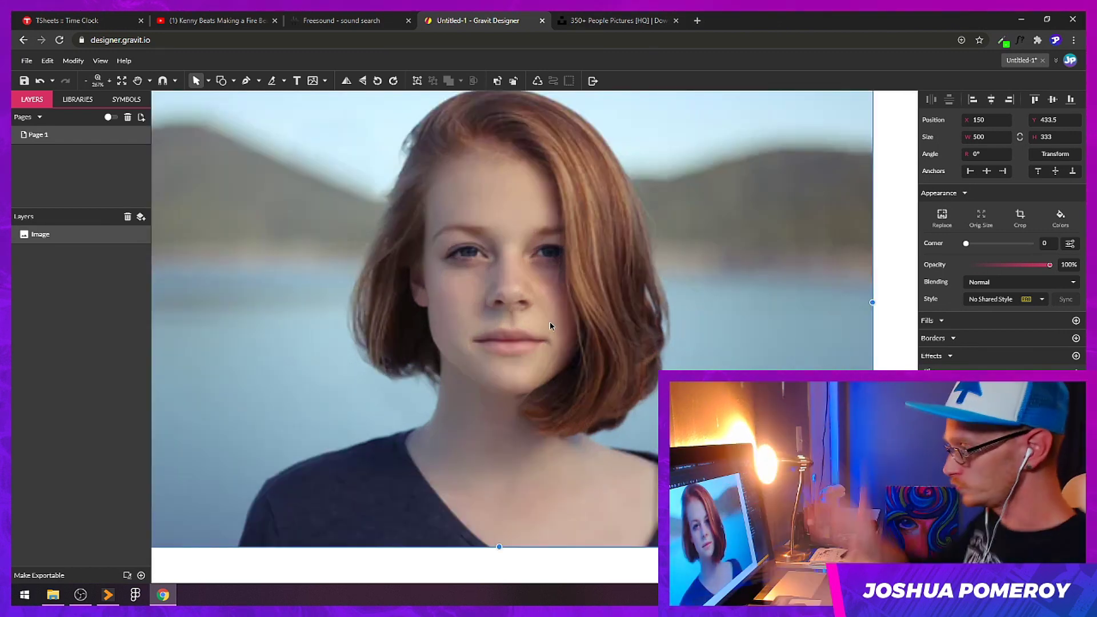
pyautogui.scroll(2, 668, 537)
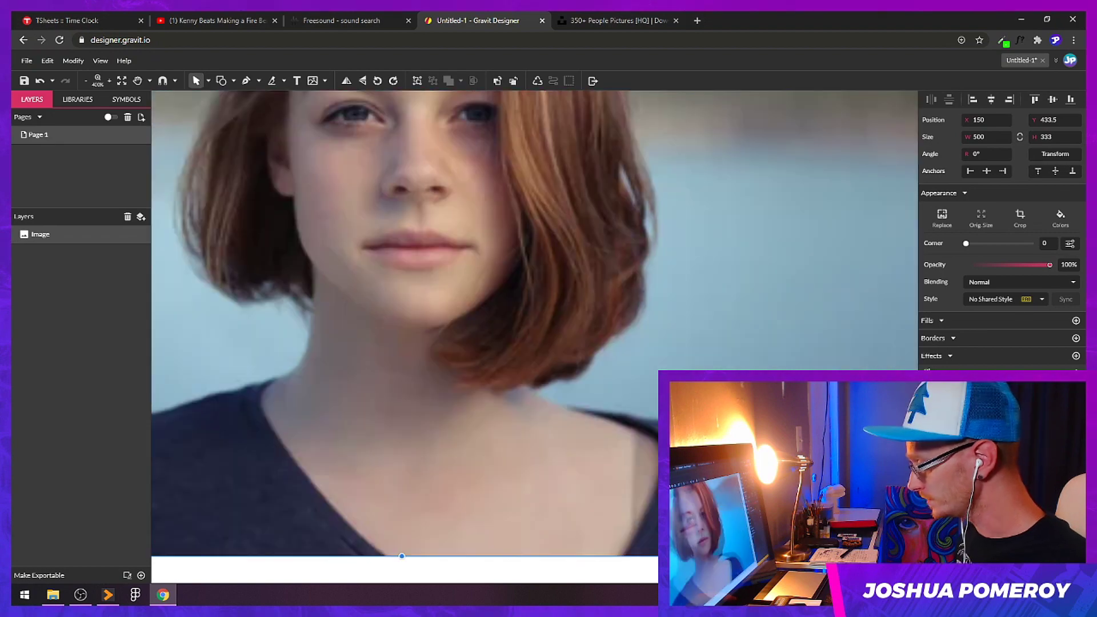
pyautogui.scroll(2, 669, 537)
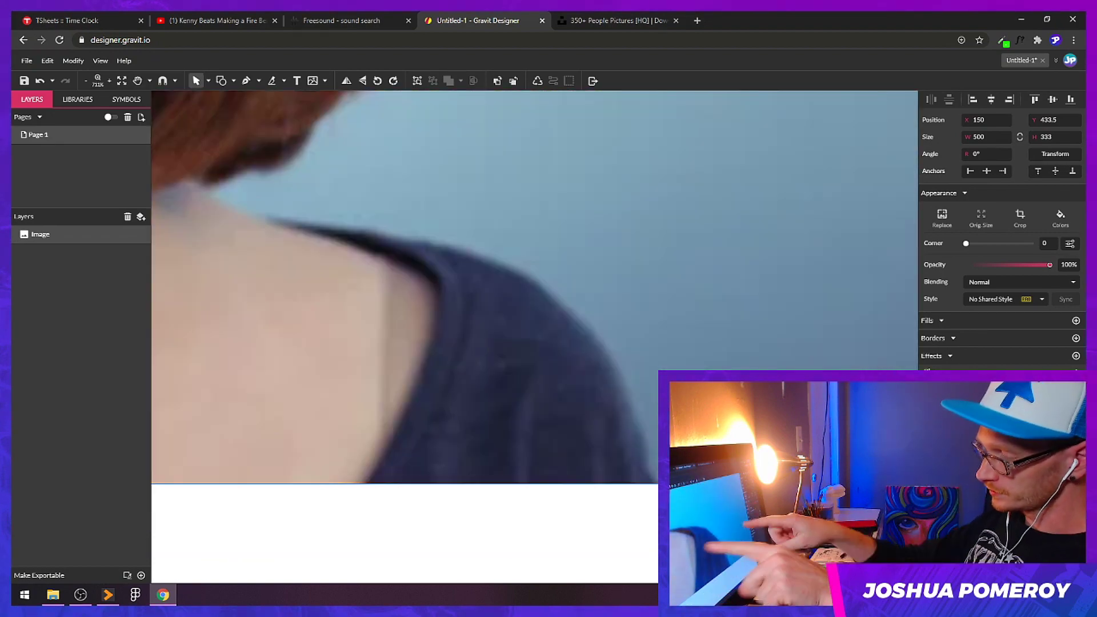
pyautogui.press('p')
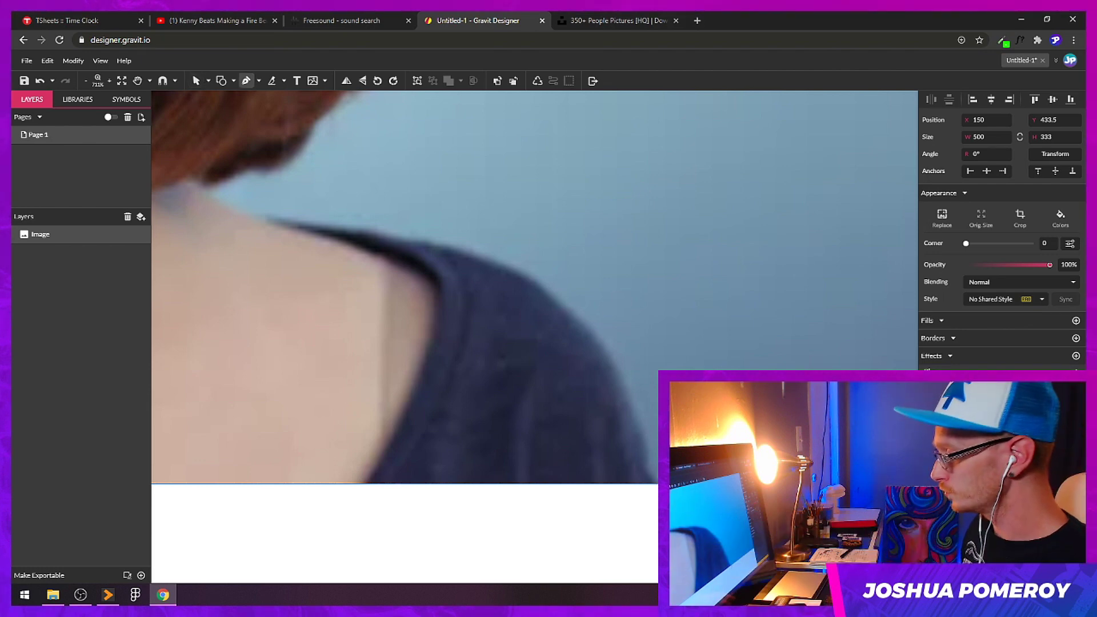
# Step: Place path points from the photo's bottom edge up her shoulder to the neck
pyautogui.click(657, 484)
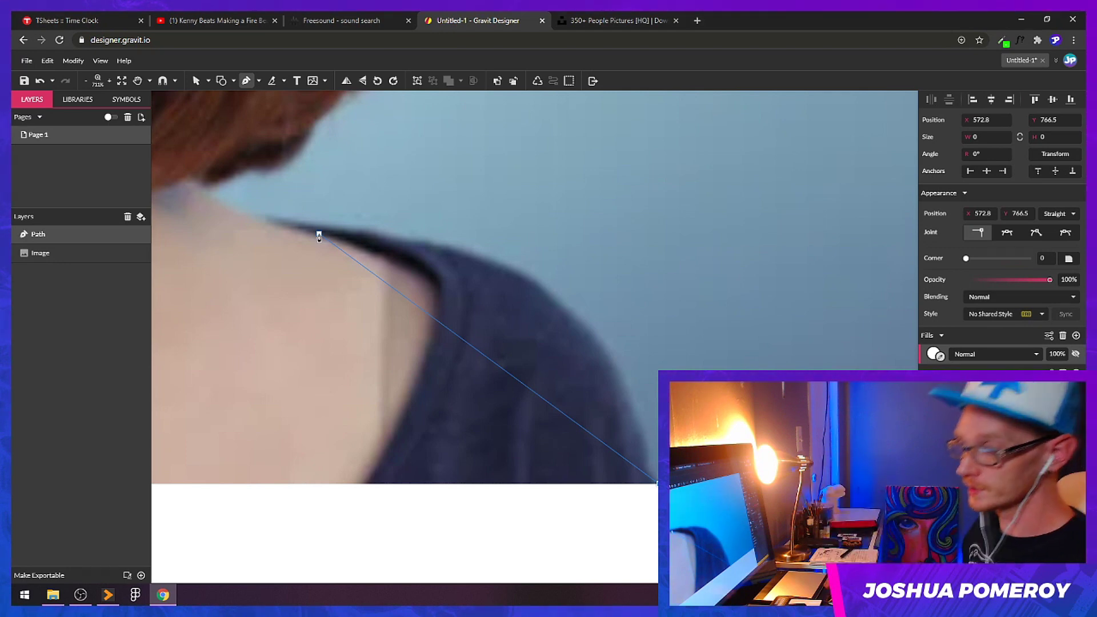
pyautogui.click(301, 227)
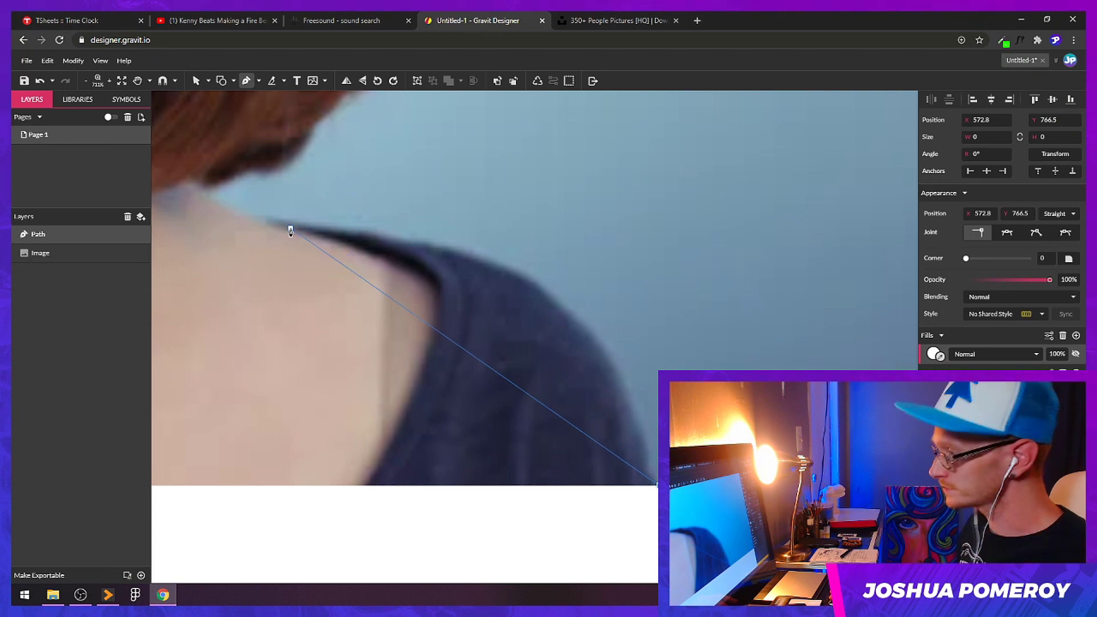
pyautogui.click(282, 229)
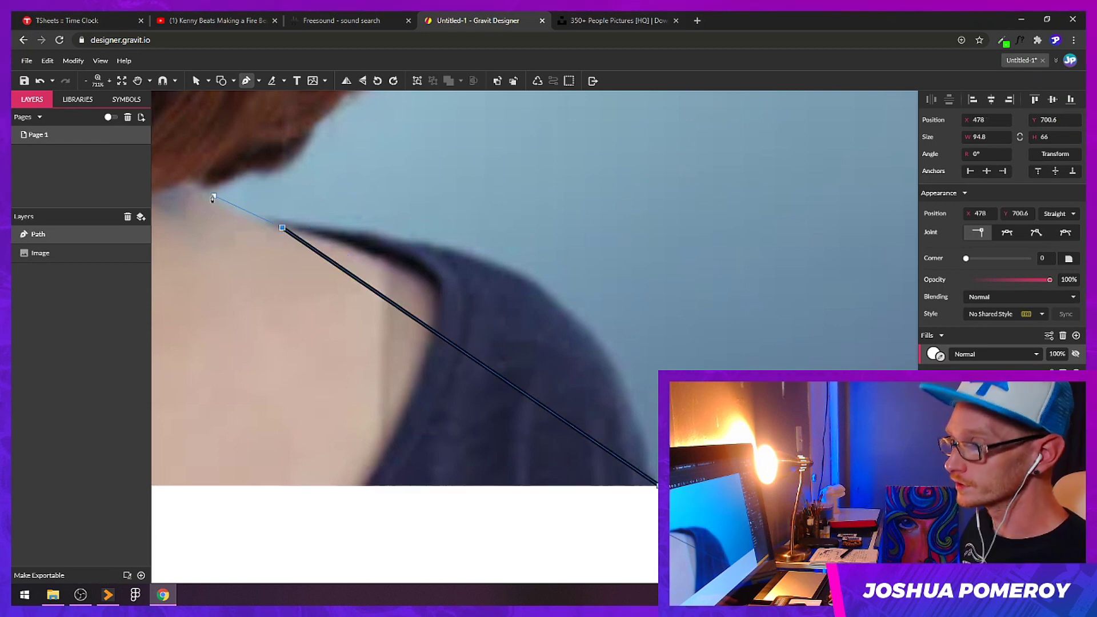
pyautogui.click(196, 186)
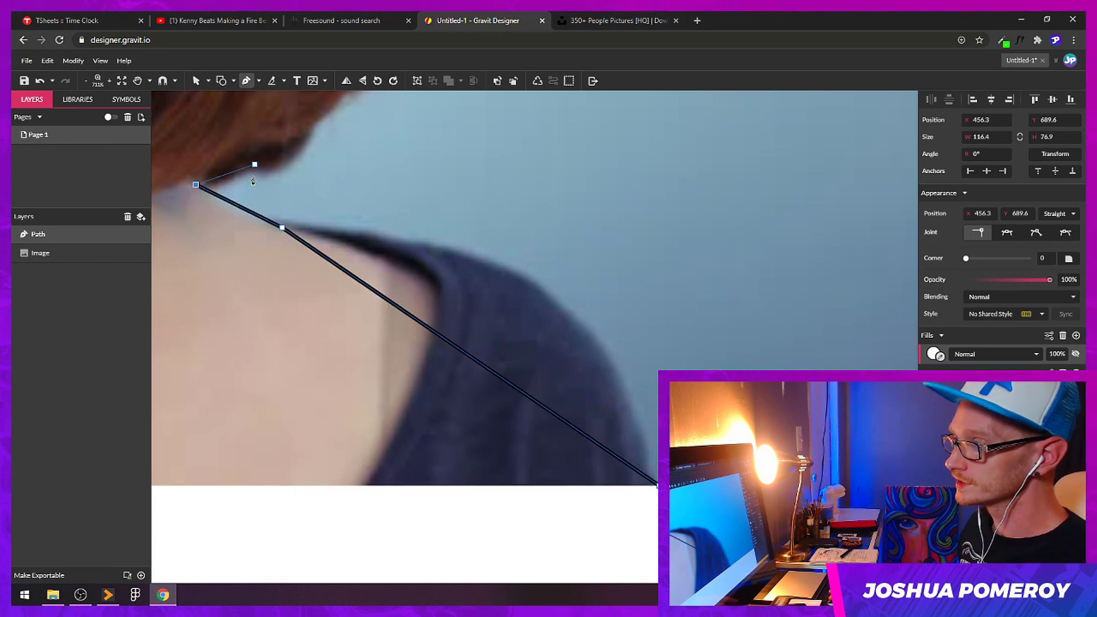
pyautogui.click(314, 123)
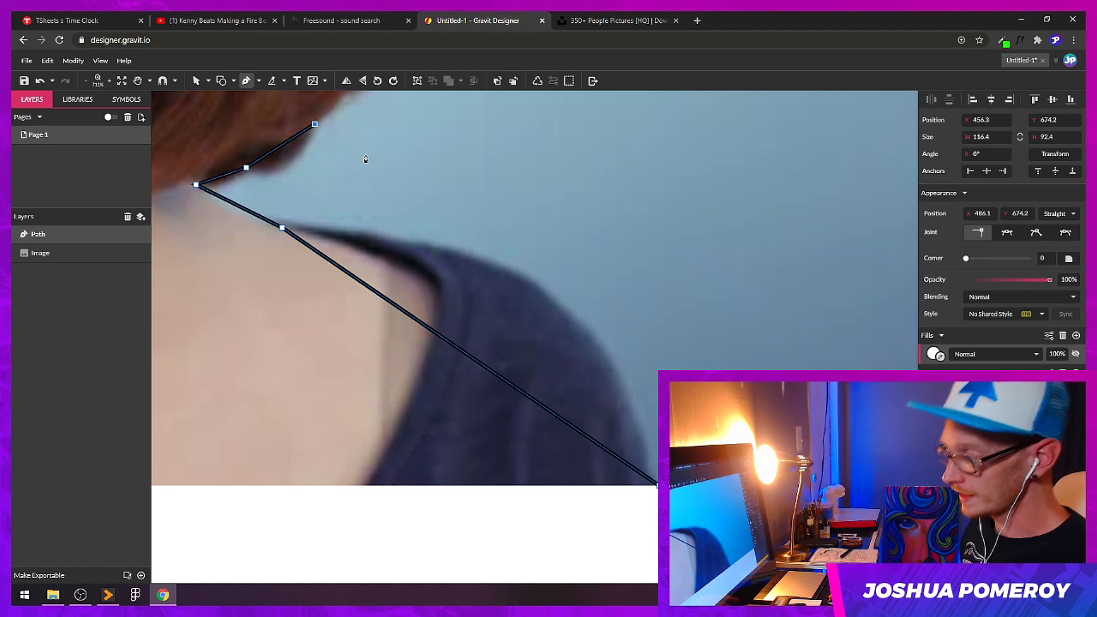
# Step: Continue the path along the hair's lower edge and up its side
pyautogui.moveTo(399, 159); pyautogui.dragTo(518, 379)
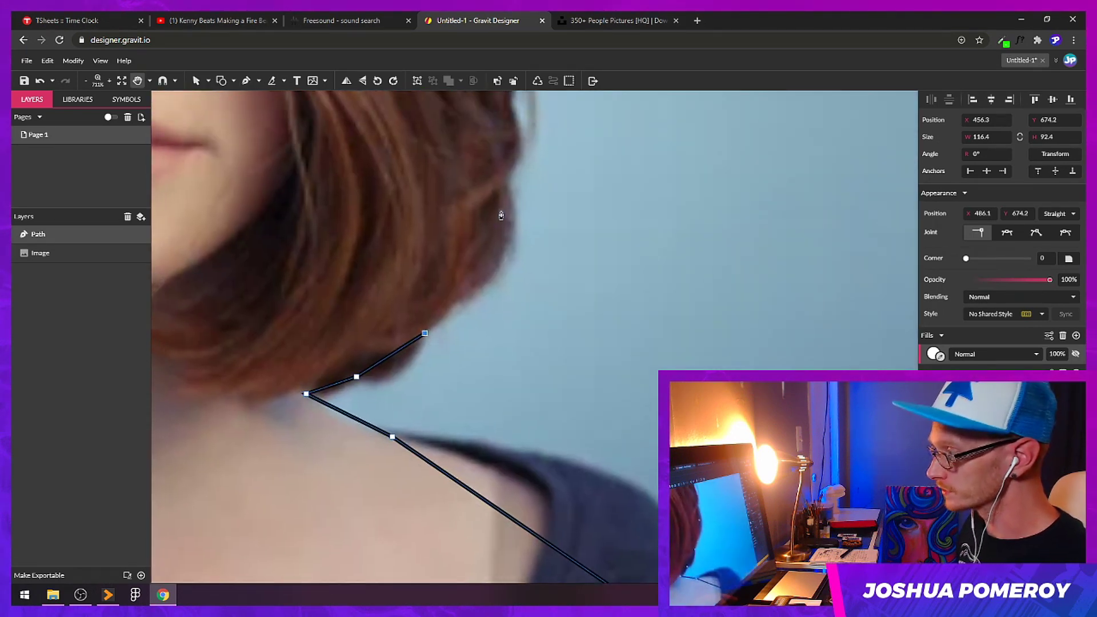
pyautogui.click(506, 182)
pyautogui.moveTo(581, 157); pyautogui.dragTo(649, 341)
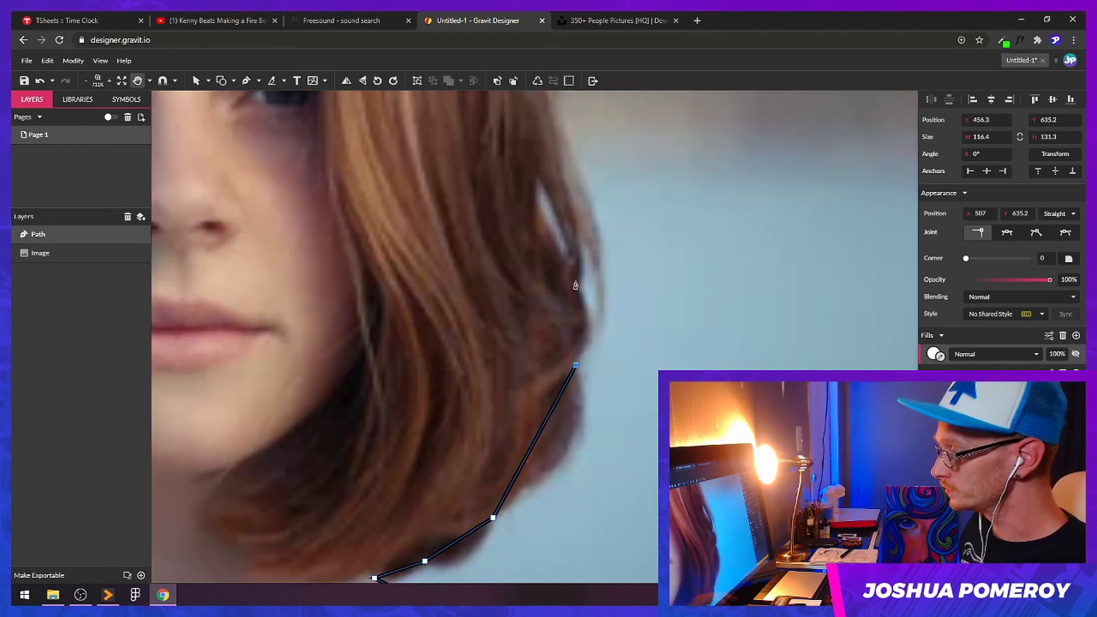
pyautogui.press('space')
pyautogui.moveTo(654, 228); pyautogui.dragTo(653, 321)
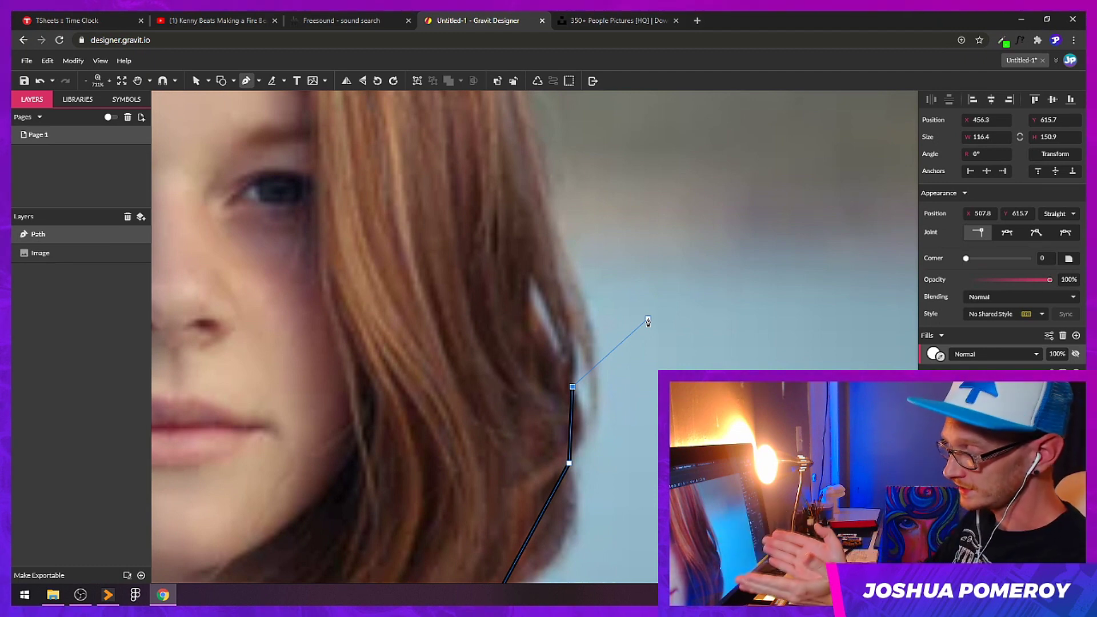
pyautogui.moveTo(614, 330); pyautogui.dragTo(512, 310)
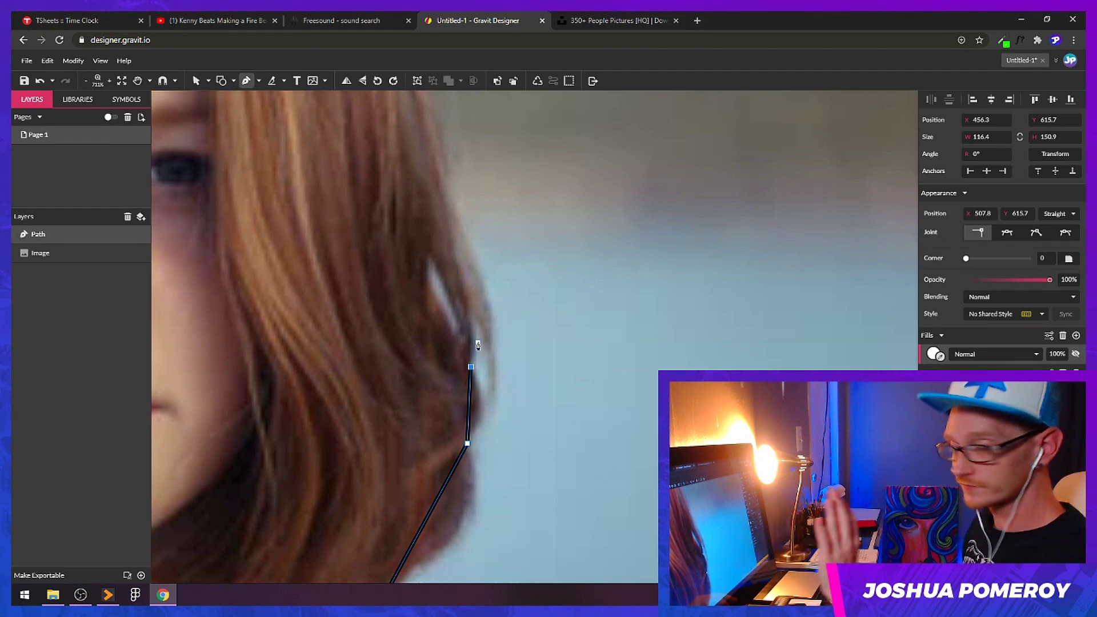
pyautogui.click(441, 189)
# Step: Trace path points over the top of the head along the hair outline
pyautogui.press('space')
pyautogui.moveTo(362, 177); pyautogui.dragTo(592, 486)
pyautogui.moveTo(492, 141); pyautogui.dragTo(458, 245)
pyautogui.click(565, 219)
pyautogui.press('space')
pyautogui.click(400, 286)
pyautogui.press('space')
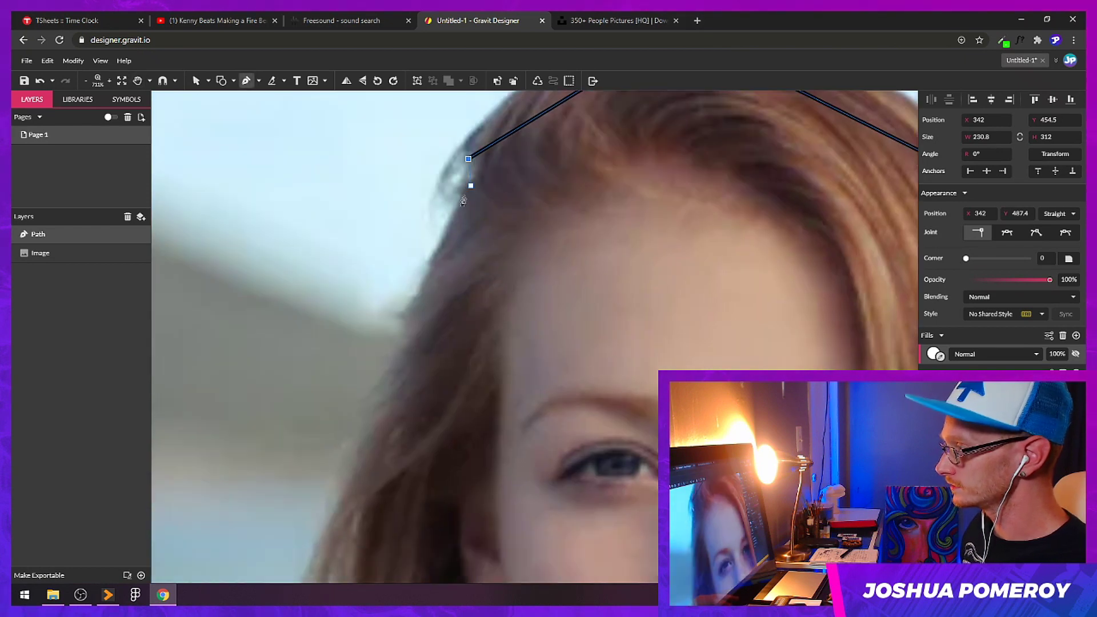
pyautogui.click(401, 354)
pyautogui.press('space')
pyautogui.moveTo(484, 384); pyautogui.dragTo(578, 228)
pyautogui.click(444, 300)
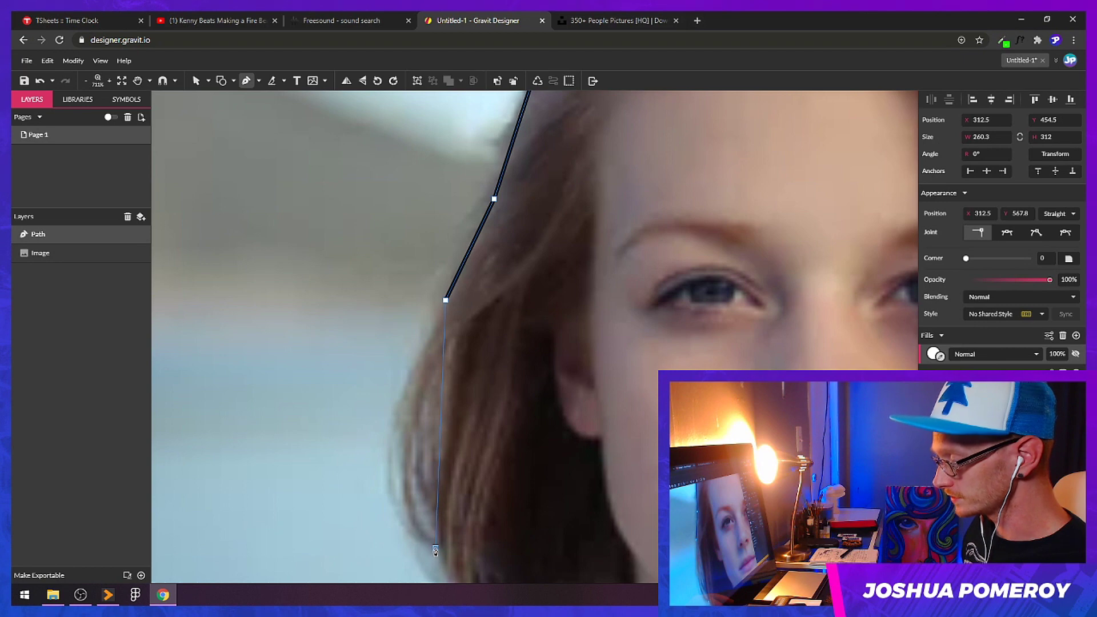
# Step: Trace down the hair to its tip and on down the neck
pyautogui.click(435, 550)
pyautogui.press('space')
pyautogui.moveTo(506, 522); pyautogui.dragTo(470, 269)
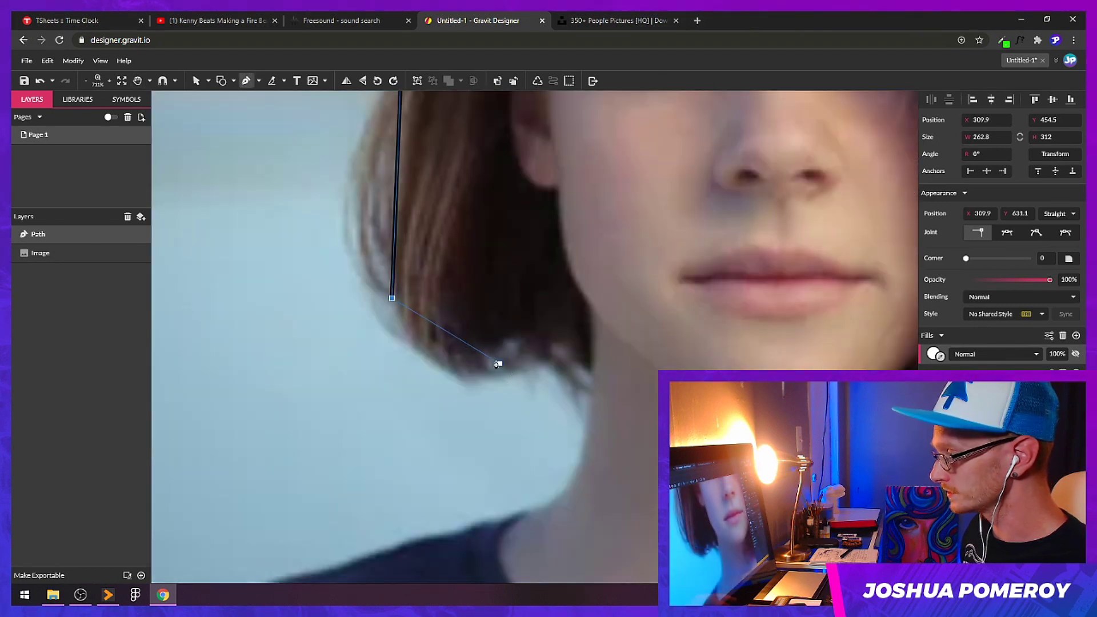
pyautogui.click(529, 358)
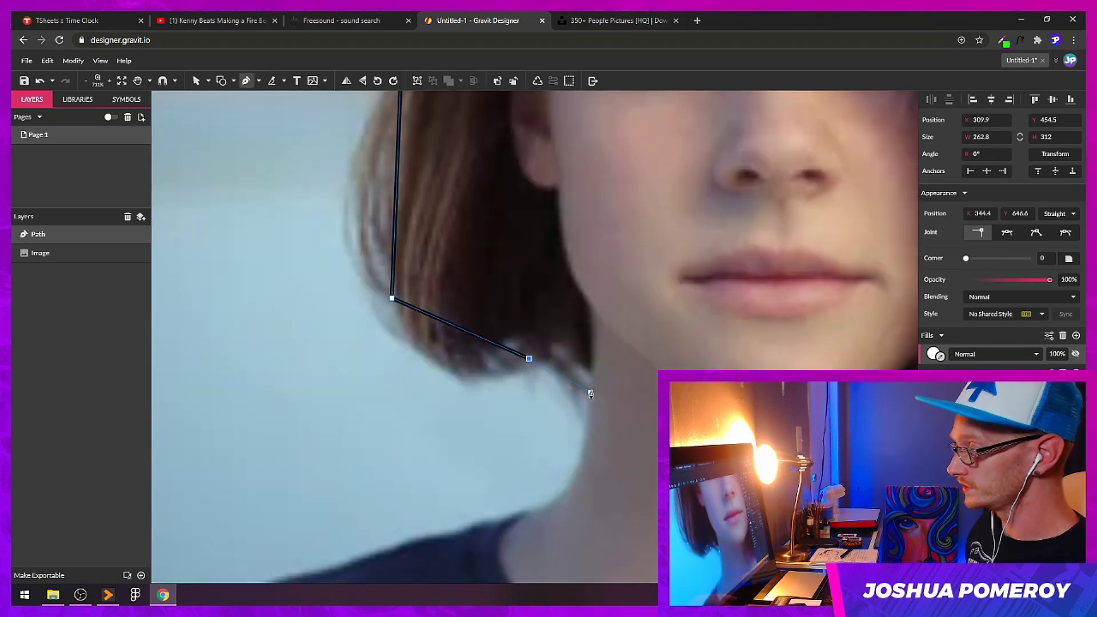
pyautogui.click(592, 387)
pyautogui.click(531, 513)
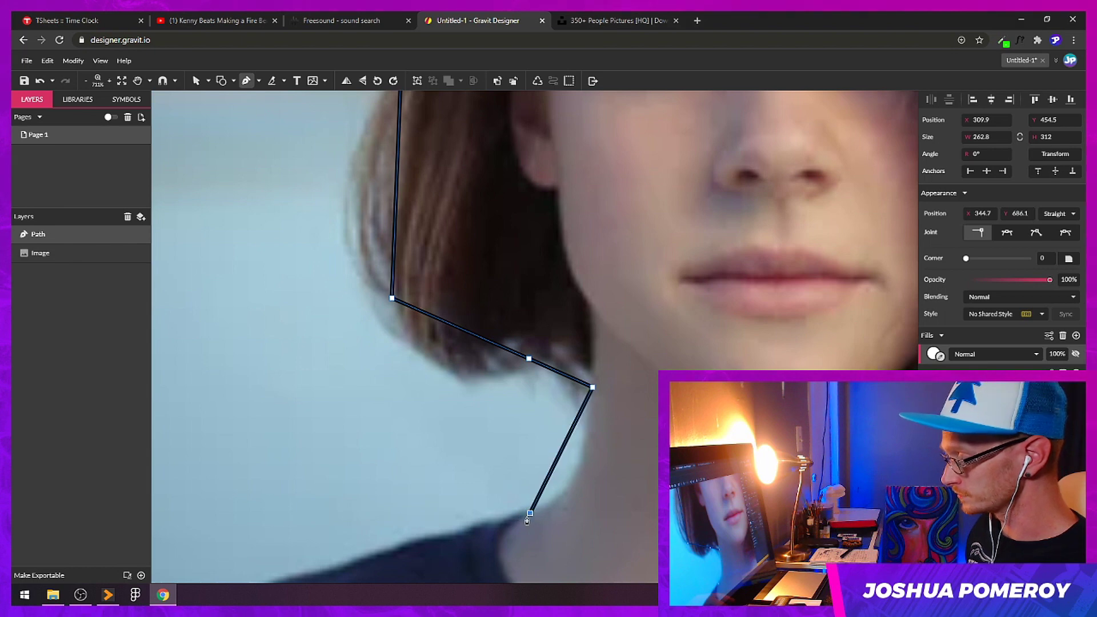
# Step: Trace across the shoulders to the bottom edge and close the outline into a silhouette
pyautogui.press('space')
pyautogui.moveTo(393, 509); pyautogui.dragTo(616, 220)
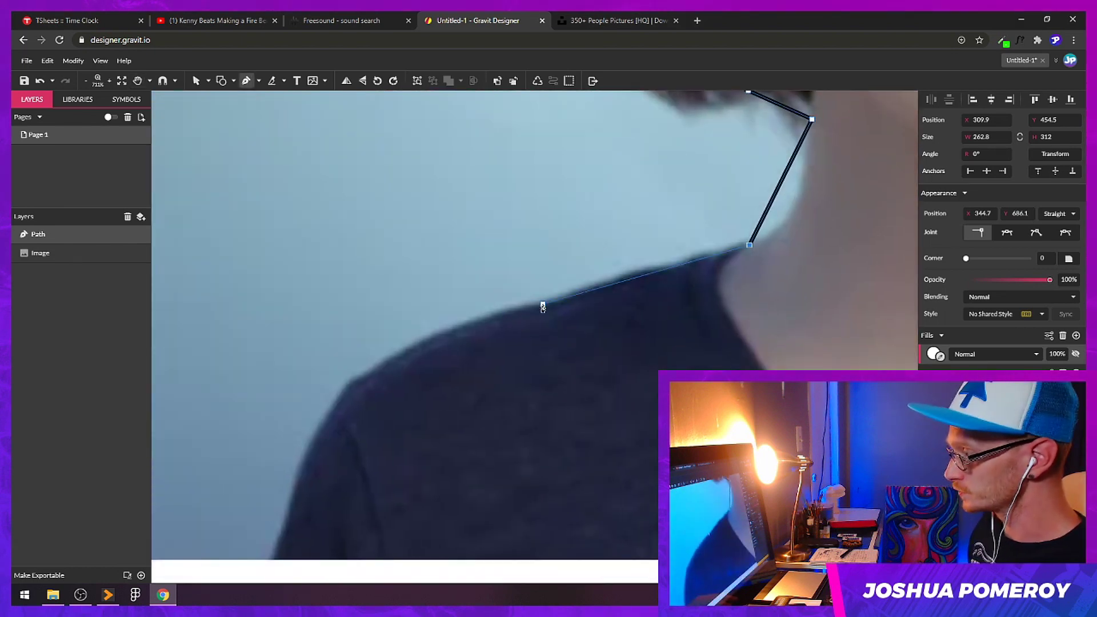
pyautogui.click(543, 304)
pyautogui.click(364, 374)
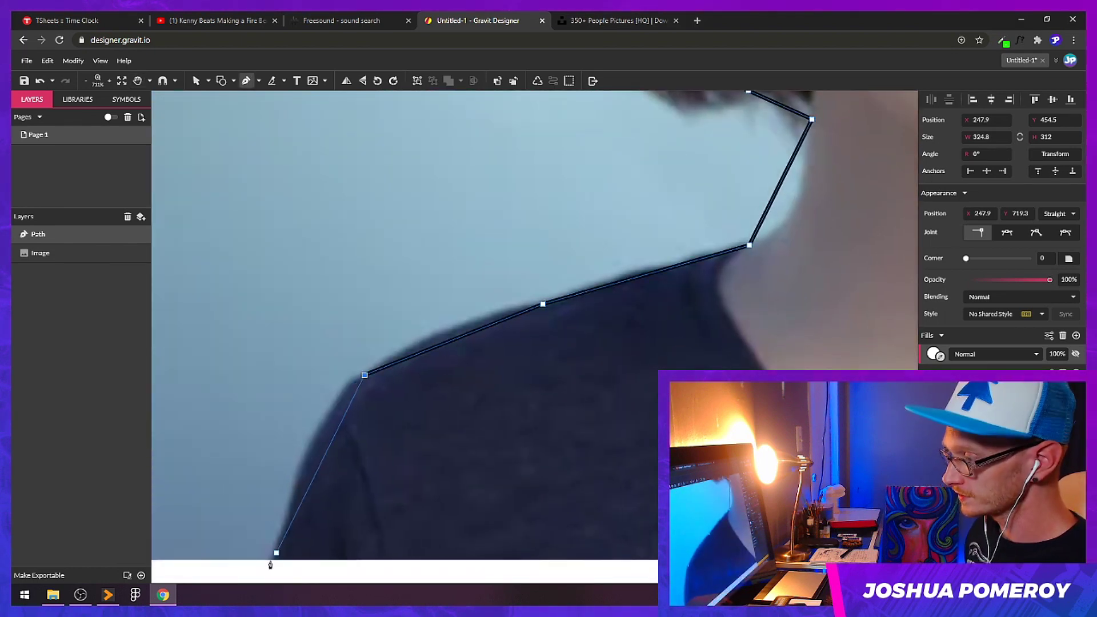
pyautogui.scroll(-1, 271, 565)
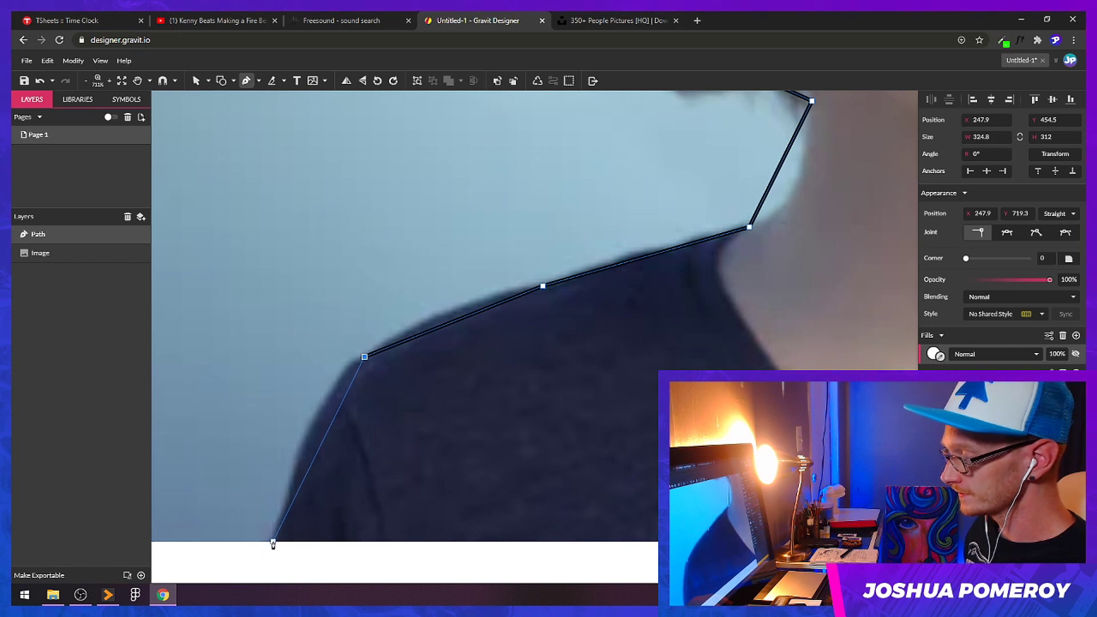
pyautogui.click(273, 539)
pyautogui.press('space')
pyautogui.moveTo(273, 540); pyautogui.dragTo(571, 469)
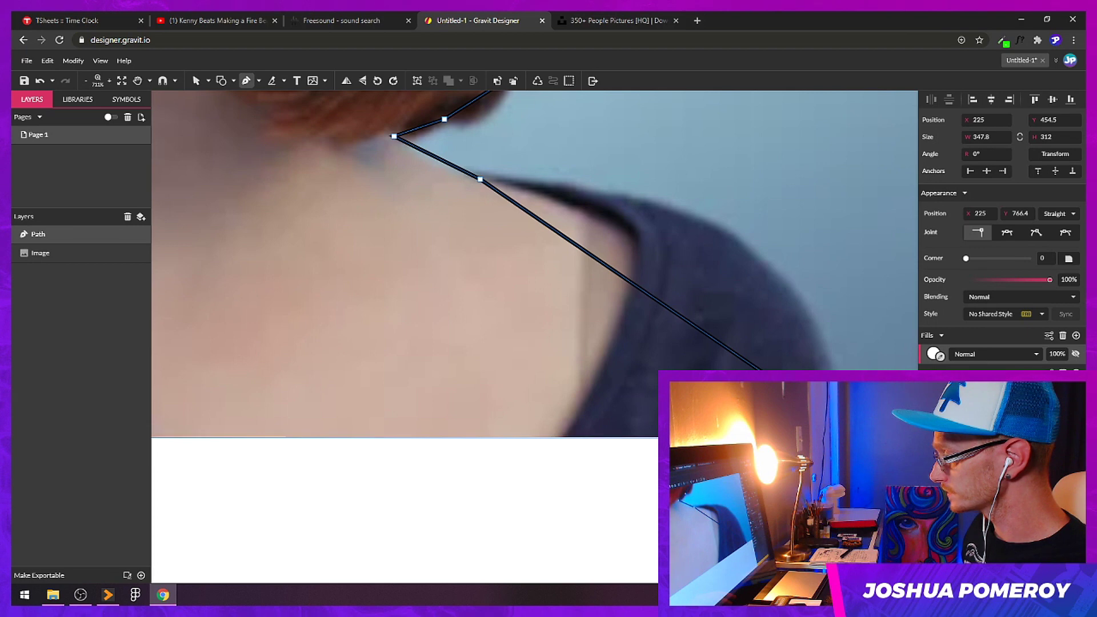
pyautogui.click(857, 437)
pyautogui.scroll(-5, 448, 379)
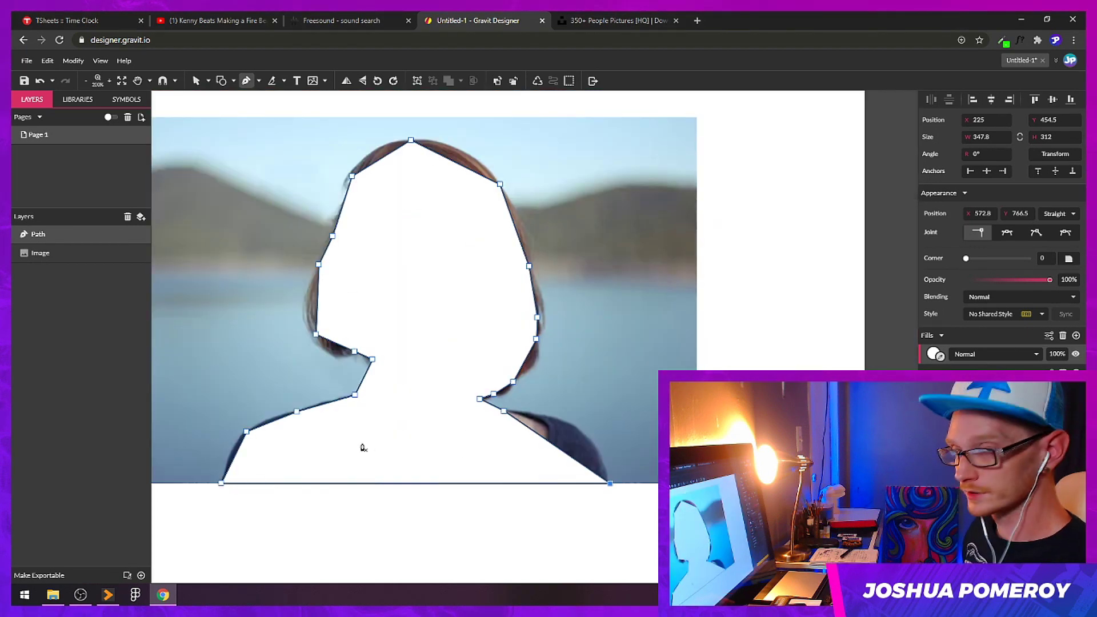
pyautogui.scroll(1, 517, 393)
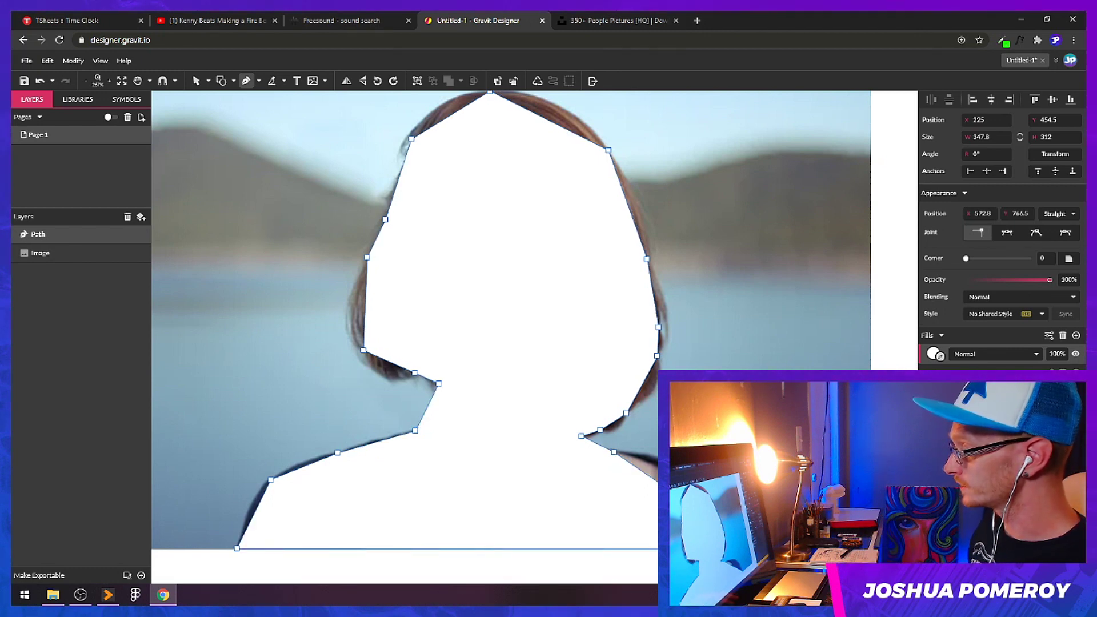
pyautogui.hscroll(1, 783, 357)
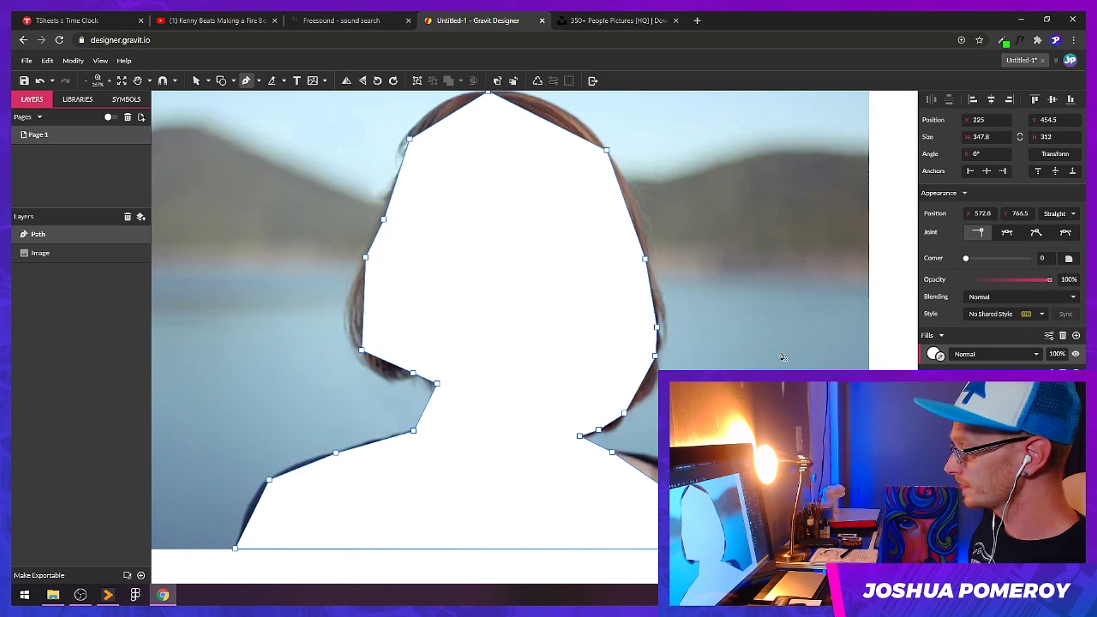
pyautogui.scroll(-2, 282, 522)
pyautogui.hscroll(-2, 281, 522)
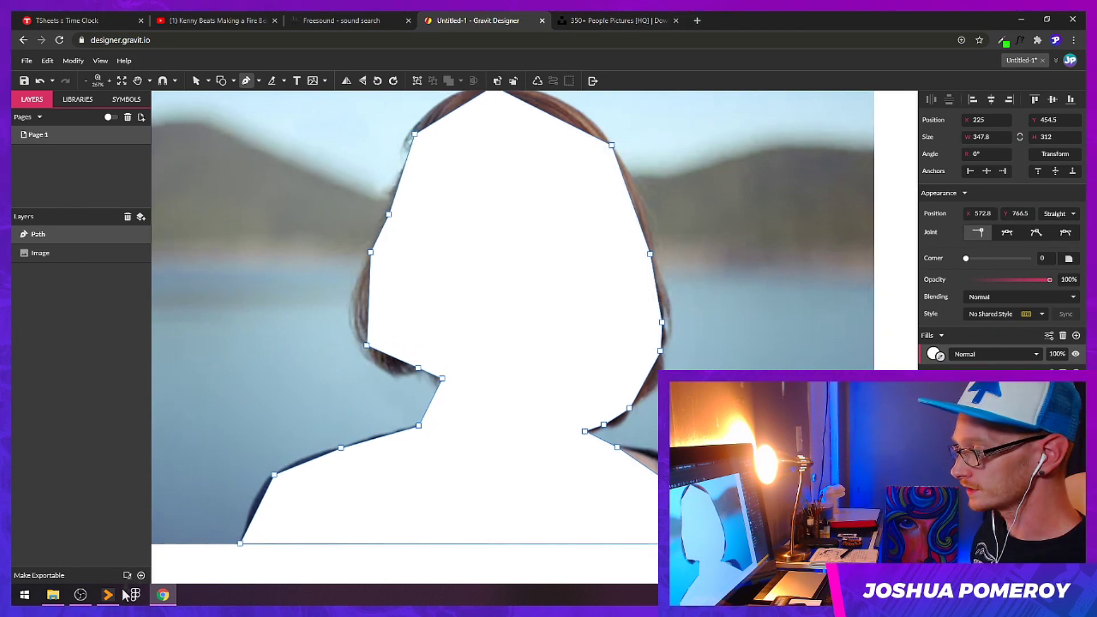
pyautogui.click(81, 595)
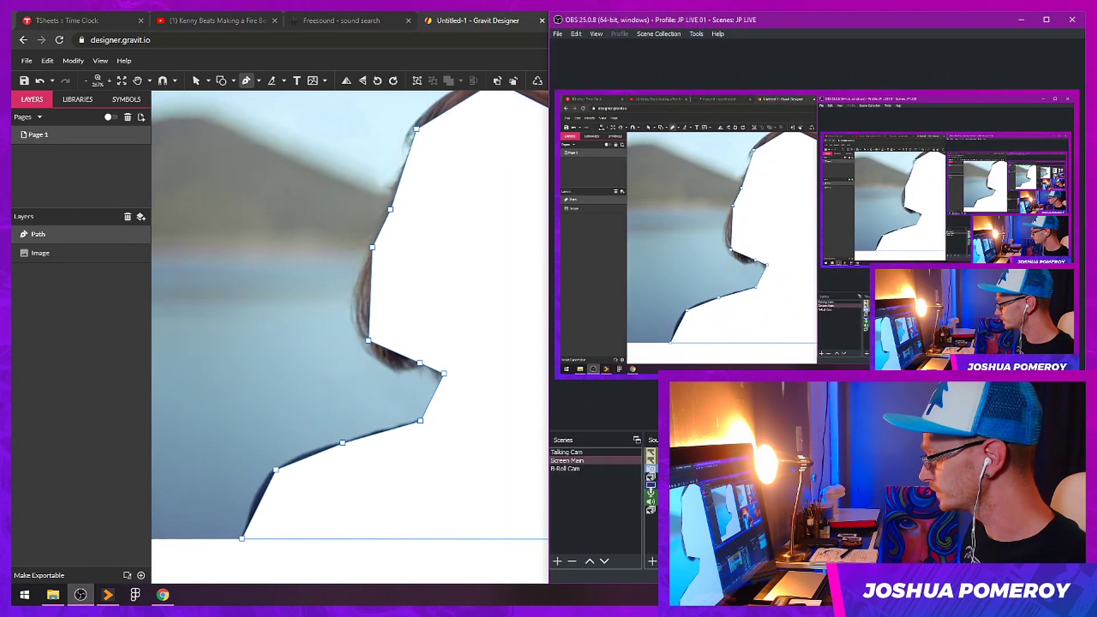
pyautogui.hotkey('alt', 'Tab')
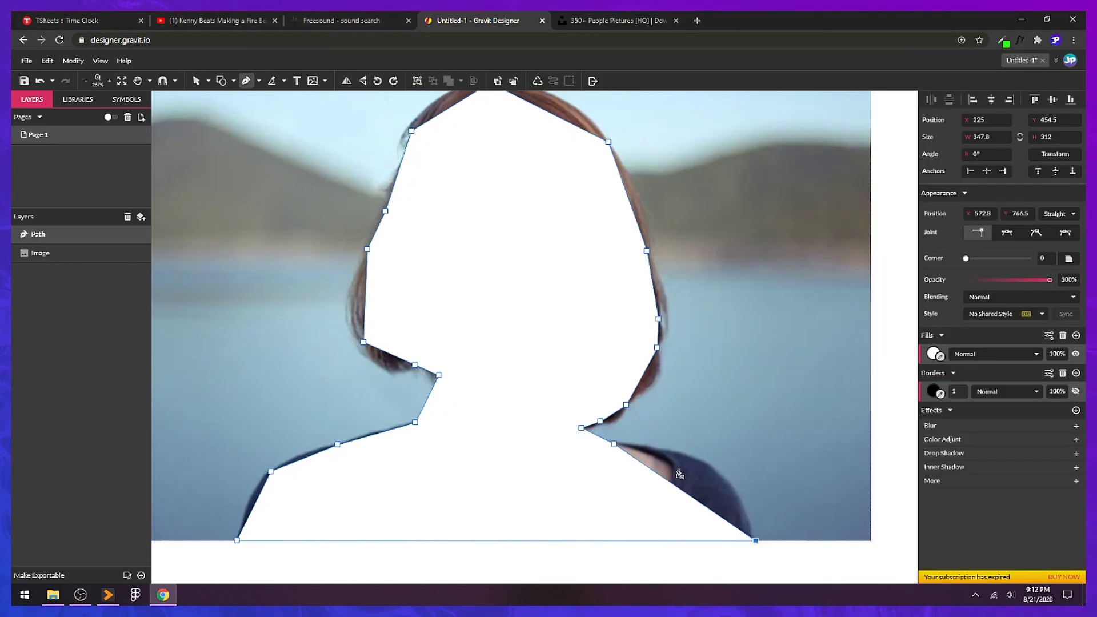
# Step: Fill the silhouette with bright red FF6161 at 70% opacity
pyautogui.press('Escape')
pyautogui.click(934, 354)
pyautogui.click(1010, 387)
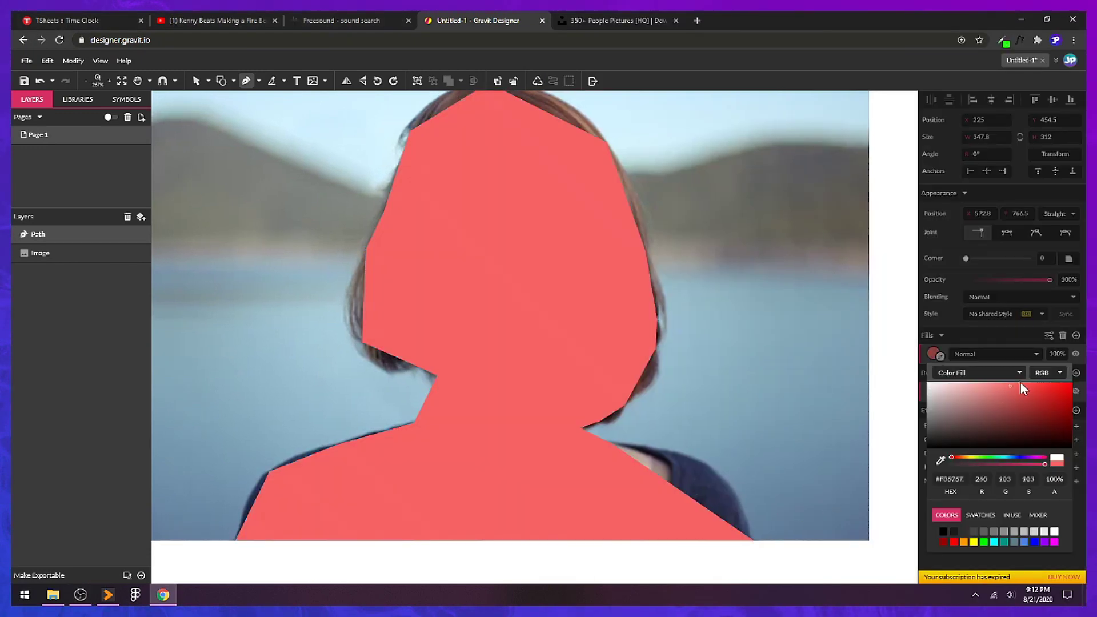
pyautogui.click(1017, 382)
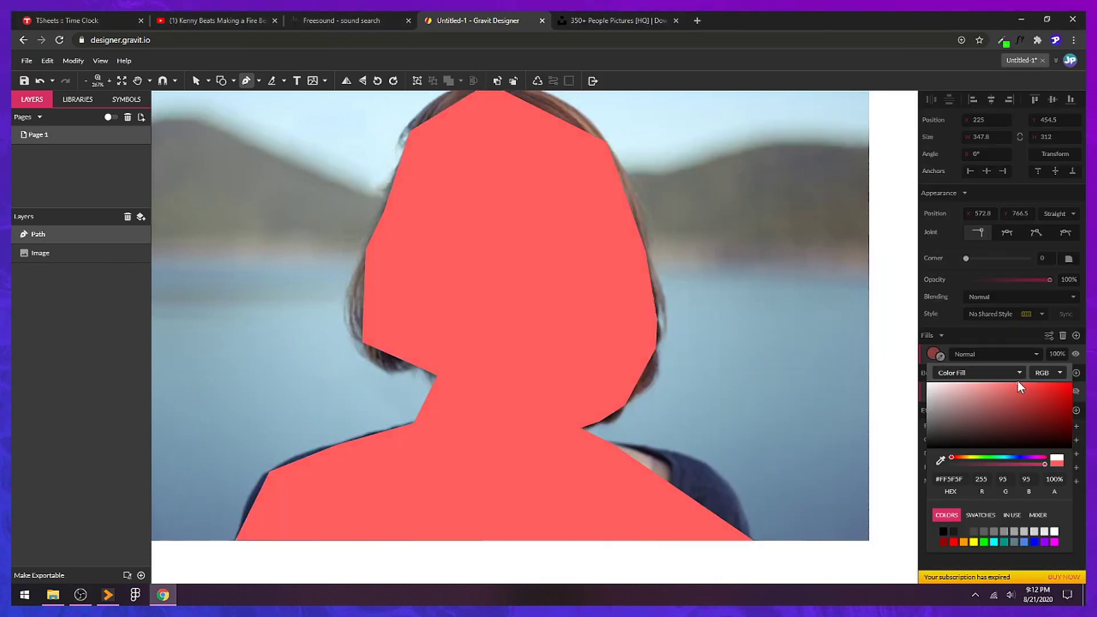
pyautogui.click(1055, 353)
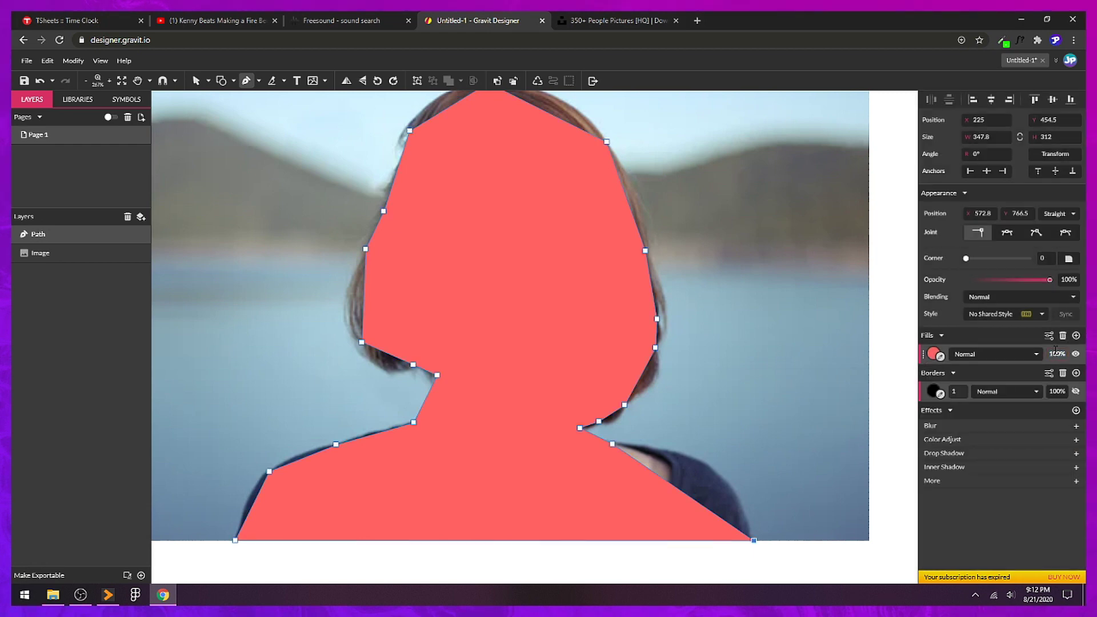
pyautogui.write('70')
pyautogui.press('Return')
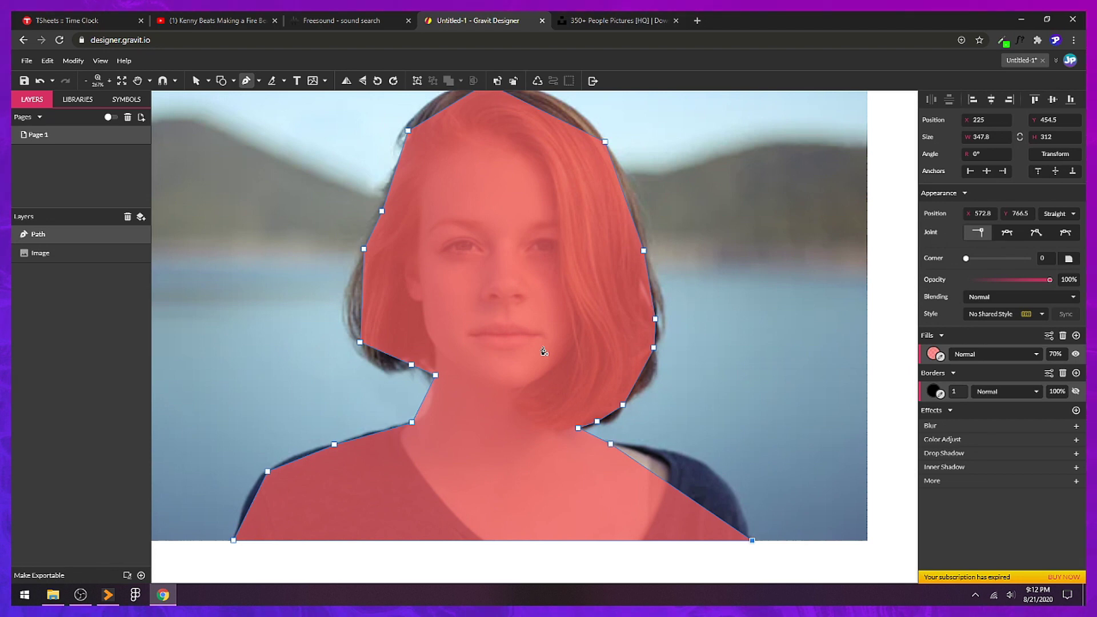
pyautogui.scroll(5, 627, 402)
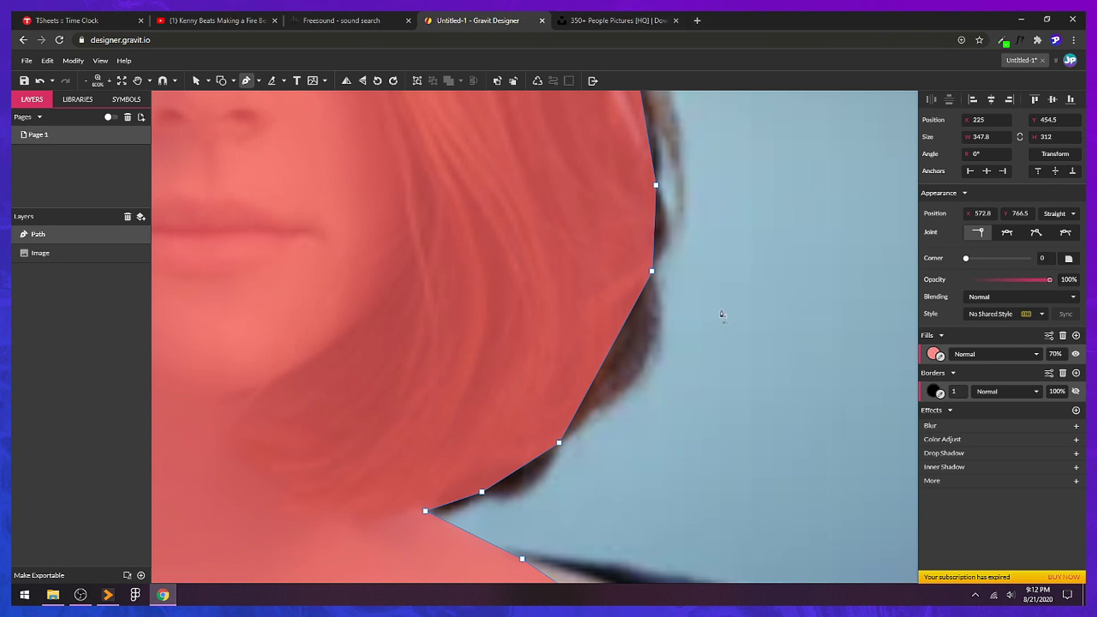
pyautogui.moveTo(637, 410); pyautogui.dragTo(533, 240)
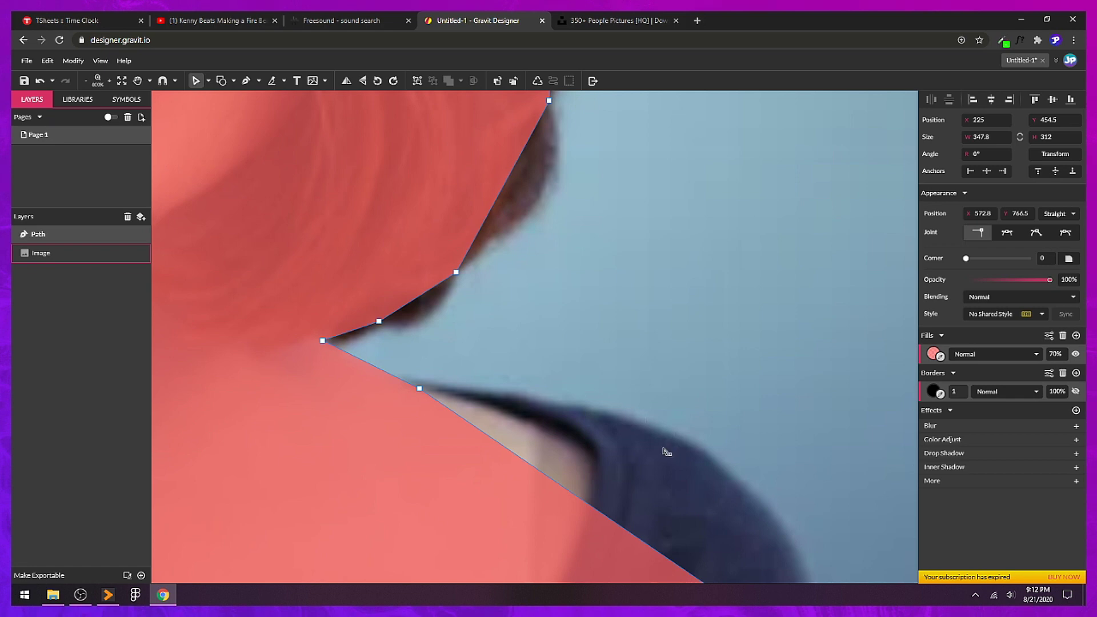
# Step: Bend the shoulder segment into a curve that hugs the shoulder edge
pyautogui.press('space')
pyautogui.moveTo(647, 427); pyautogui.dragTo(499, 277)
pyautogui.press('v')
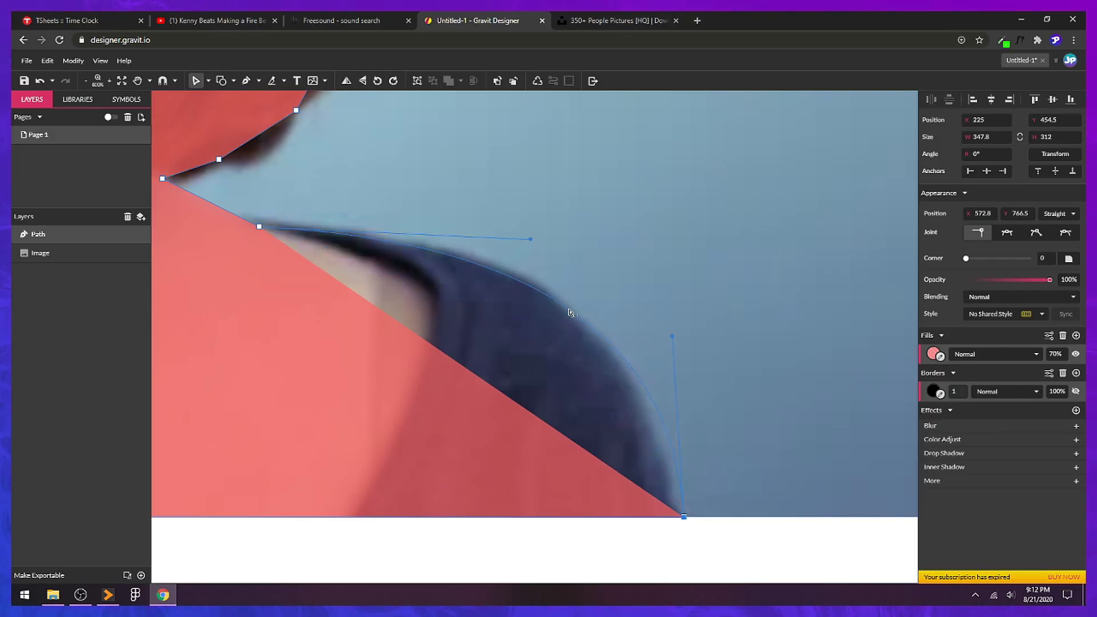
pyautogui.moveTo(569, 312); pyautogui.dragTo(567, 312)
pyautogui.moveTo(524, 243); pyautogui.dragTo(512, 245)
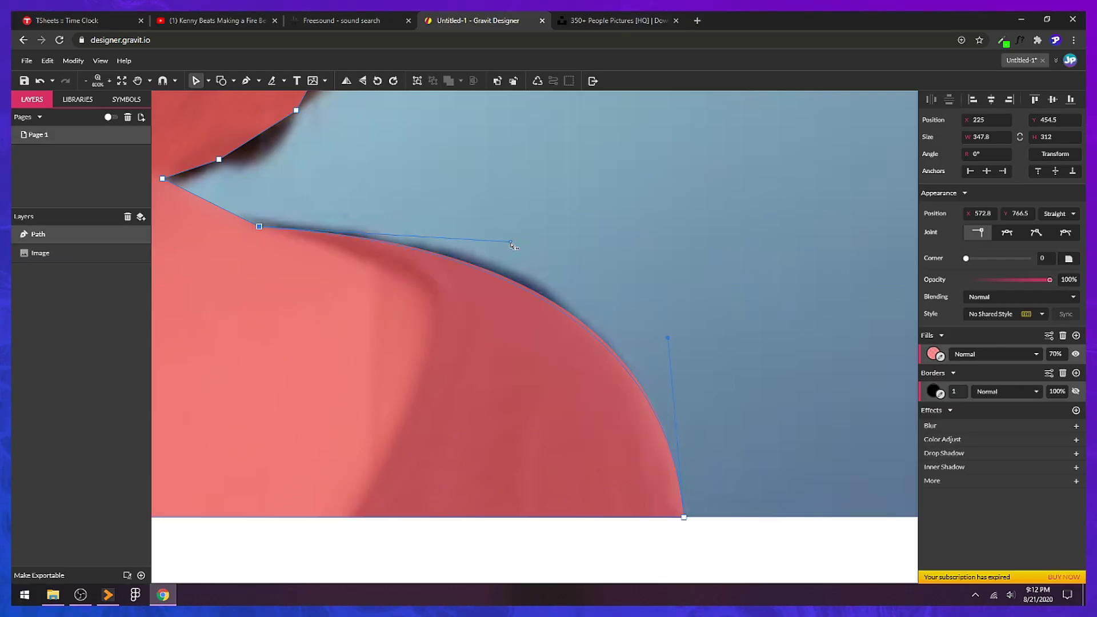
pyautogui.moveTo(669, 340); pyautogui.dragTo(643, 334)
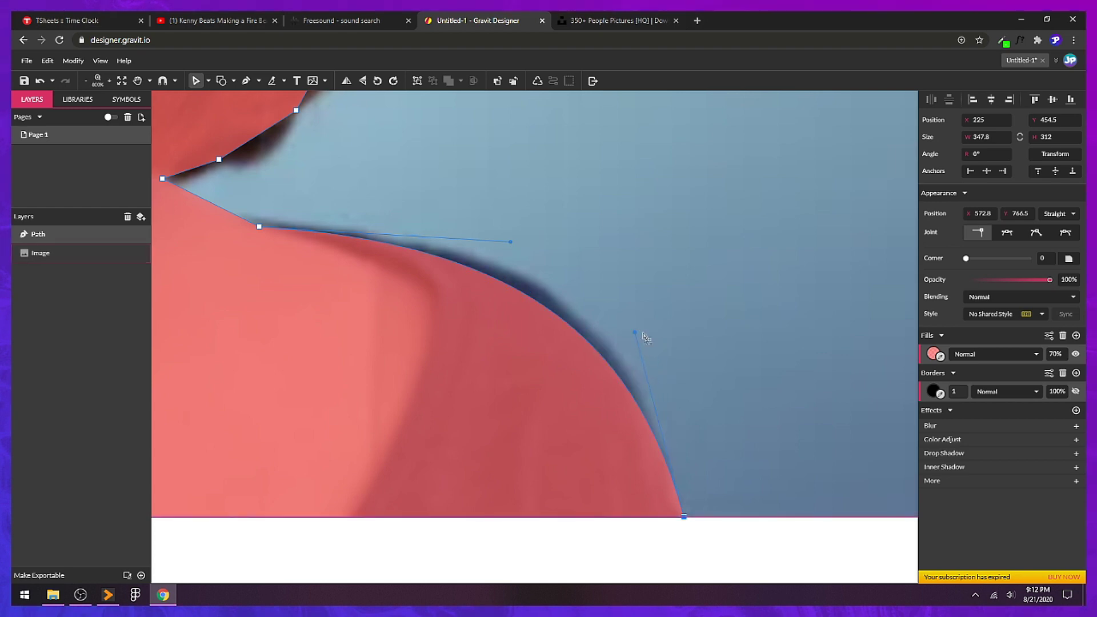
pyautogui.press('Escape')
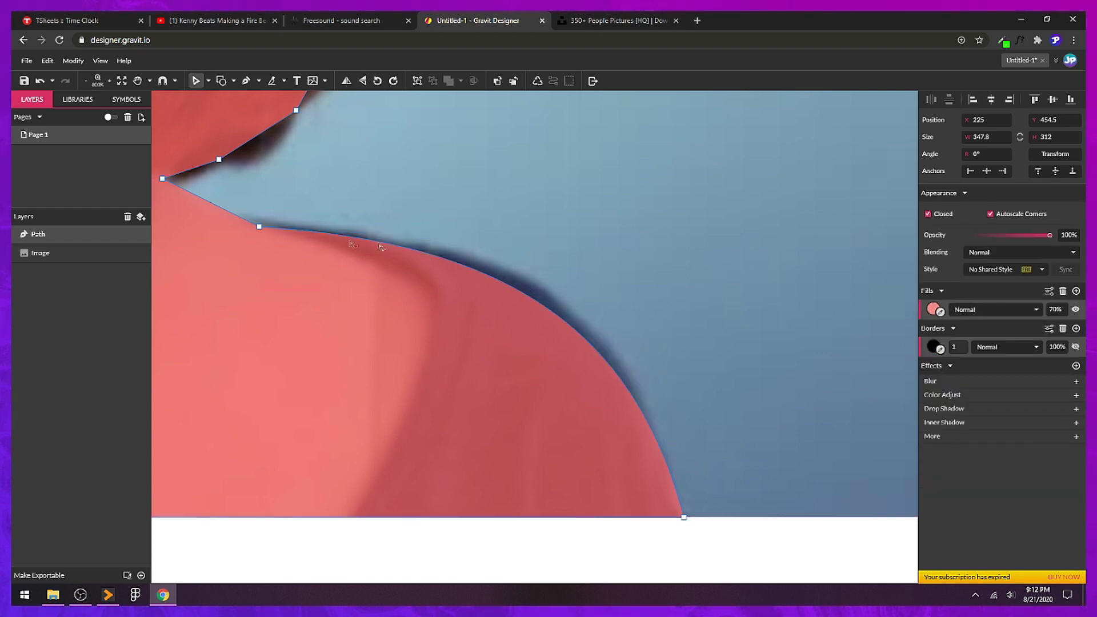
pyautogui.click(260, 227)
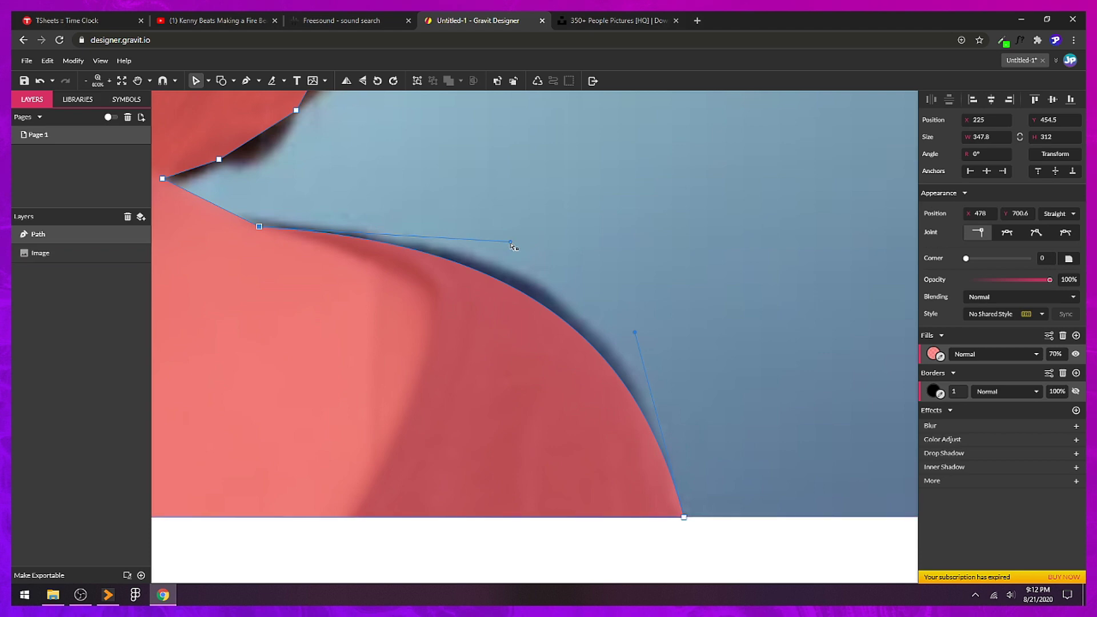
pyautogui.moveTo(512, 243); pyautogui.dragTo(533, 242)
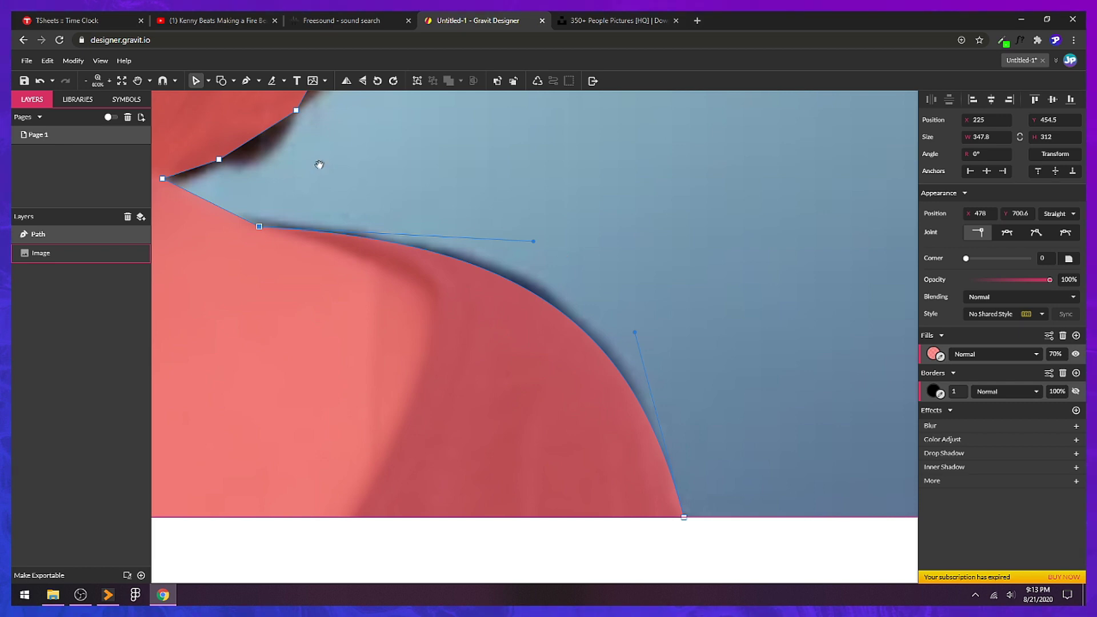
# Step: Curve the segment under the hair tip and bulge the hair edge outward
pyautogui.scroll(5, 394, 329)
pyautogui.hscroll(-5, 395, 329)
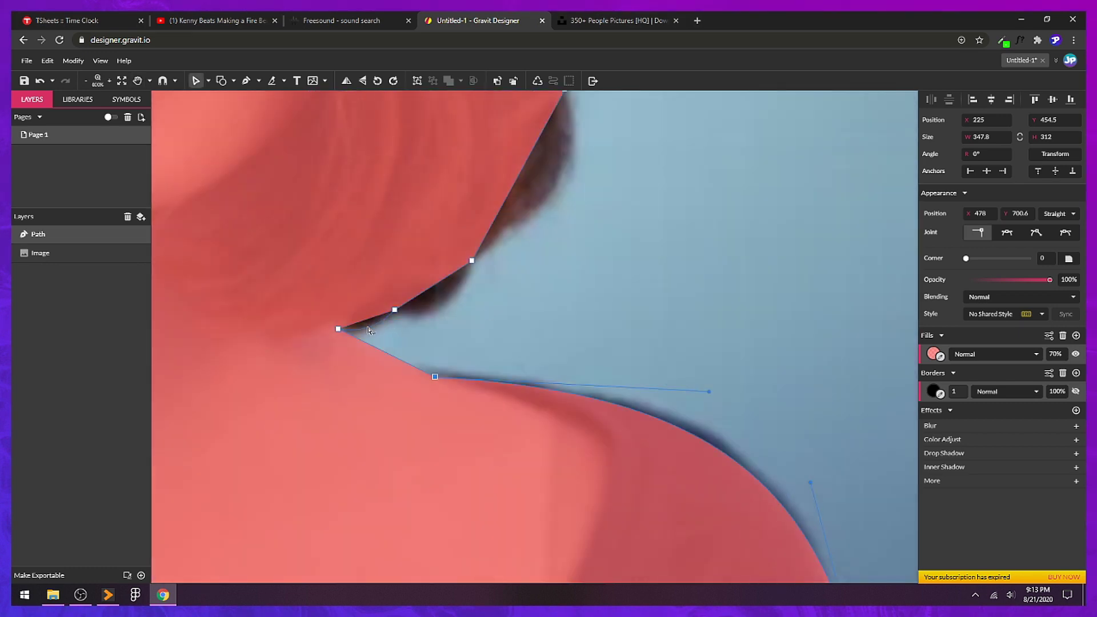
pyautogui.moveTo(365, 330); pyautogui.dragTo(443, 302)
pyautogui.scroll(4, 560, 310)
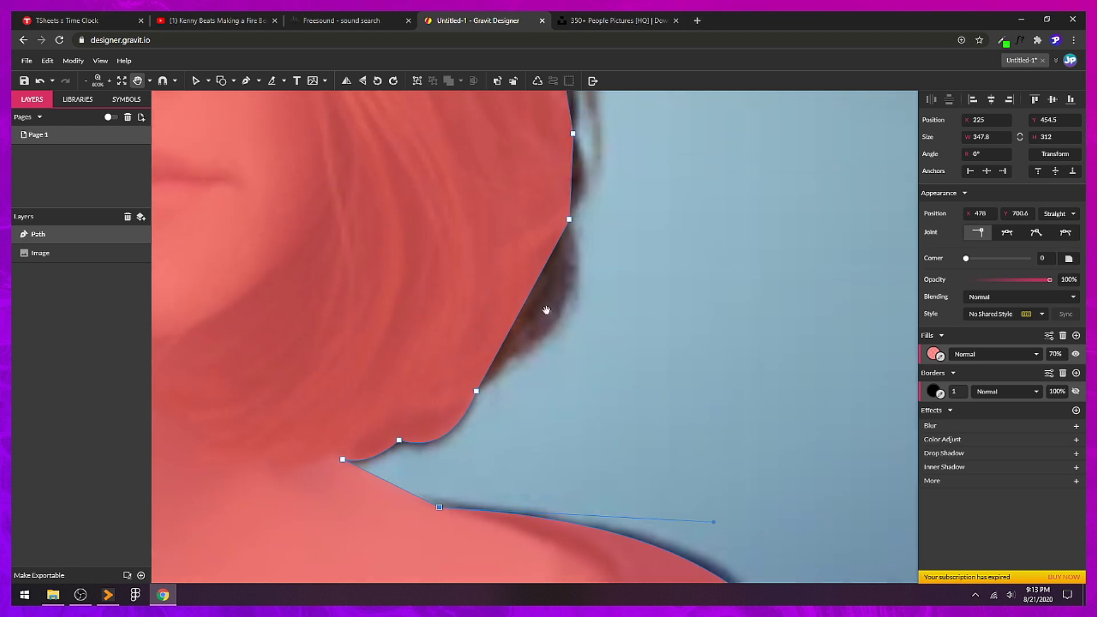
pyautogui.moveTo(524, 306); pyautogui.dragTo(567, 313)
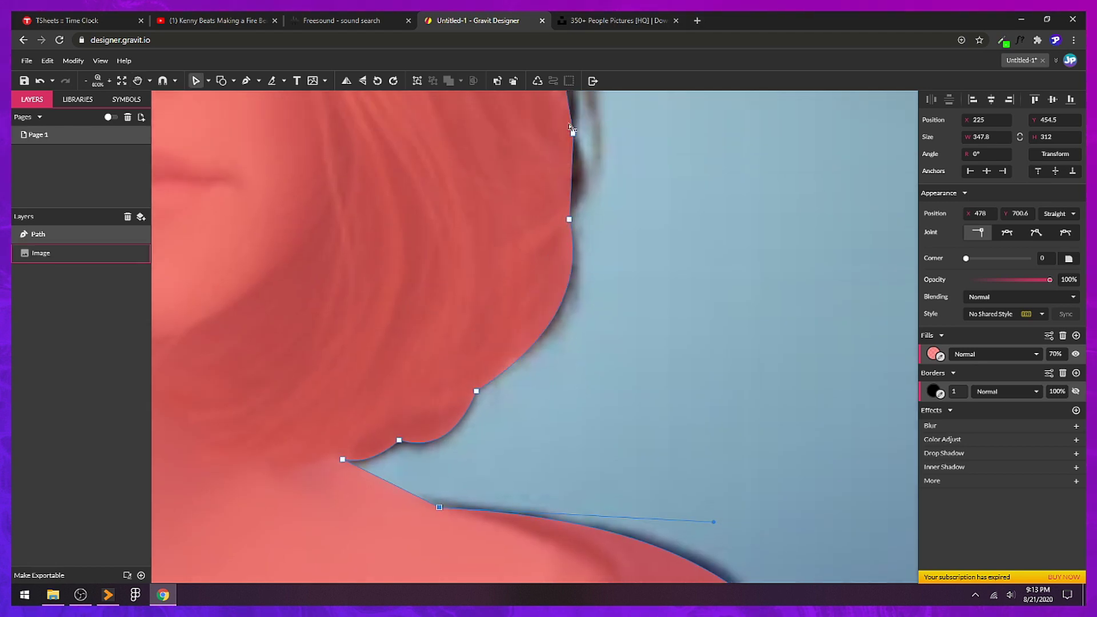
pyautogui.moveTo(667, 352); pyautogui.dragTo(670, 485)
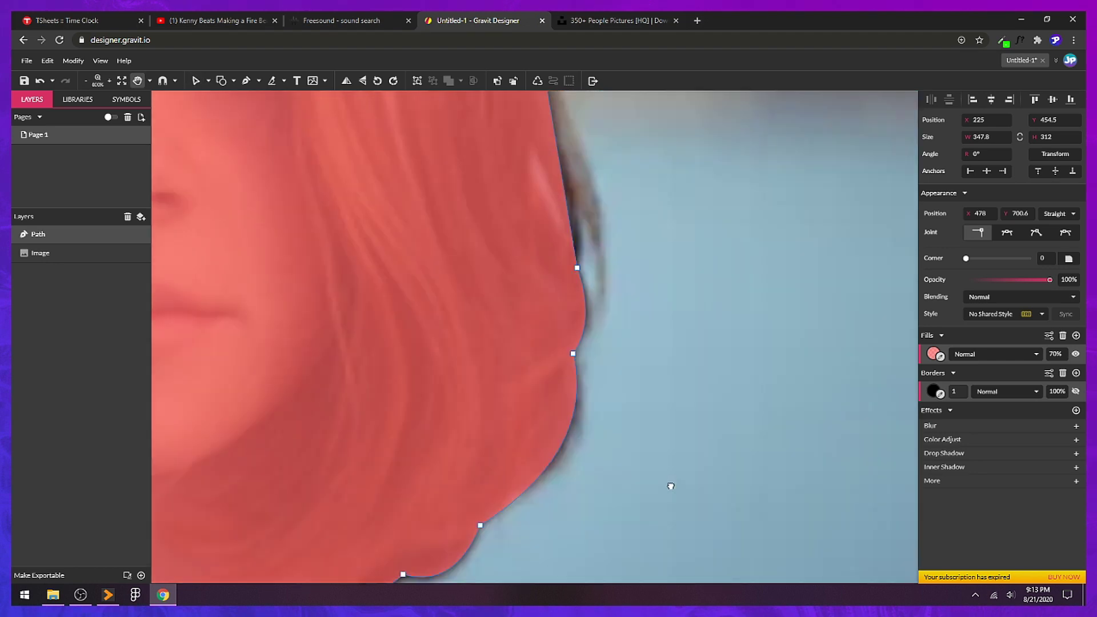
pyautogui.scroll(5, 671, 486)
pyautogui.press('v')
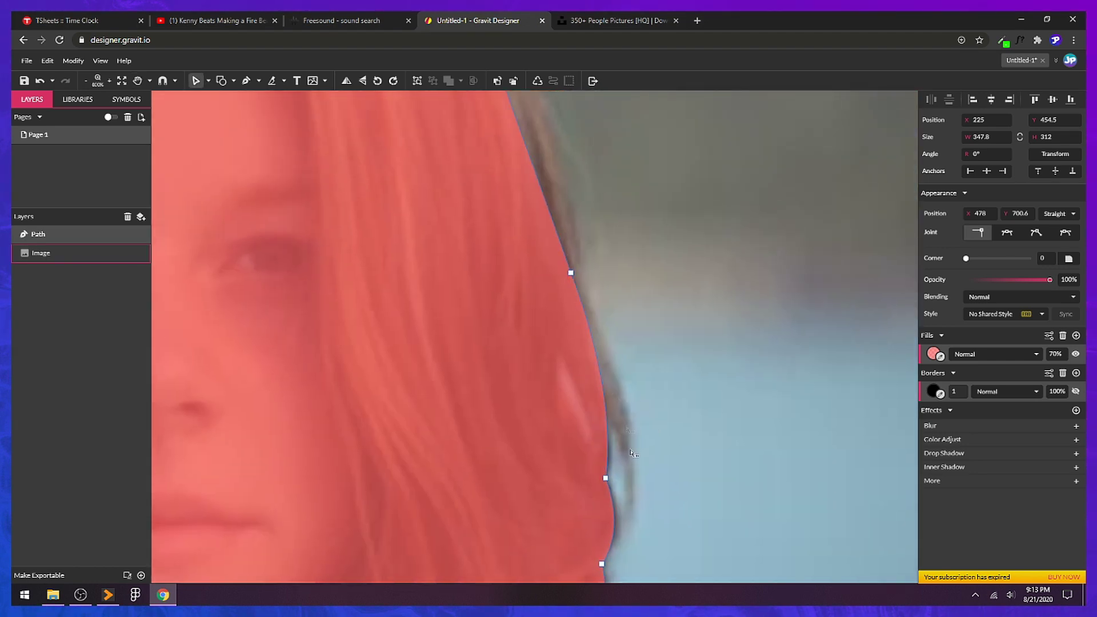
pyautogui.press('h')
pyautogui.moveTo(700, 226); pyautogui.dragTo(749, 419)
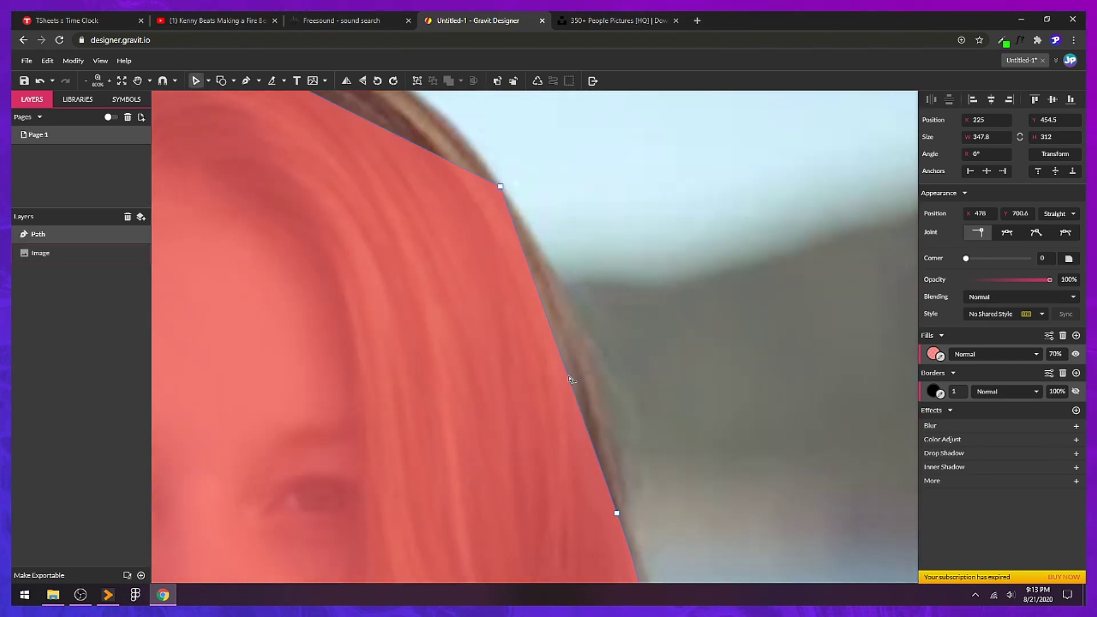
pyautogui.moveTo(533, 426); pyautogui.dragTo(555, 451)
pyautogui.scroll(-3, 555, 452)
pyautogui.press('v')
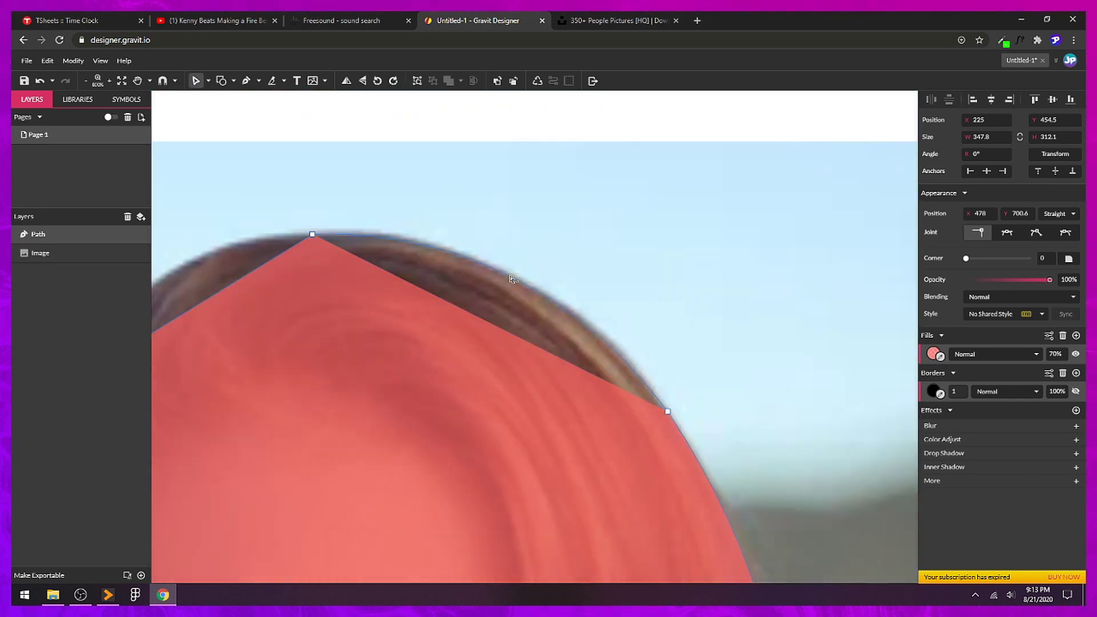
# Step: Round the path edges around the hair's lower curl
pyautogui.hscroll(-6, 514, 320)
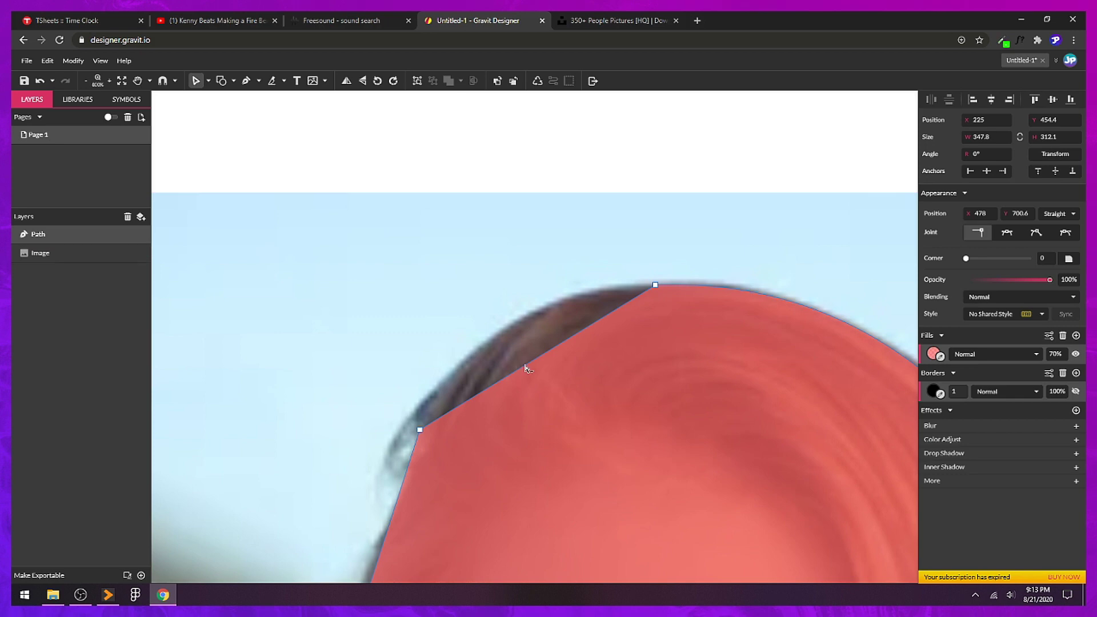
pyautogui.scroll(-5, 428, 283)
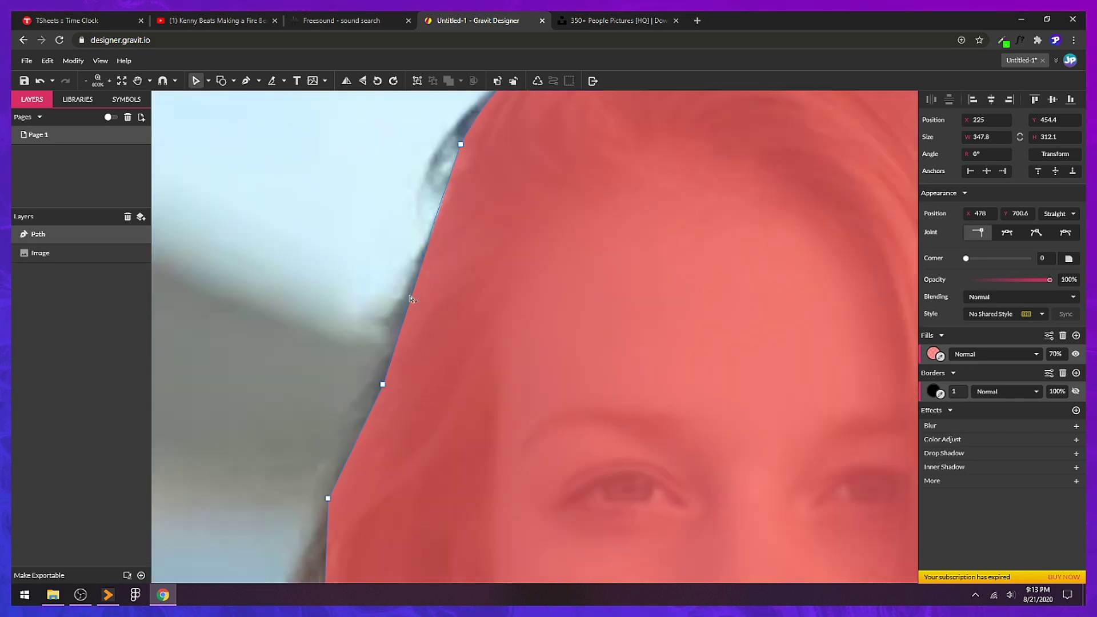
pyautogui.scroll(-2, 462, 358)
pyautogui.hscroll(-2, 462, 359)
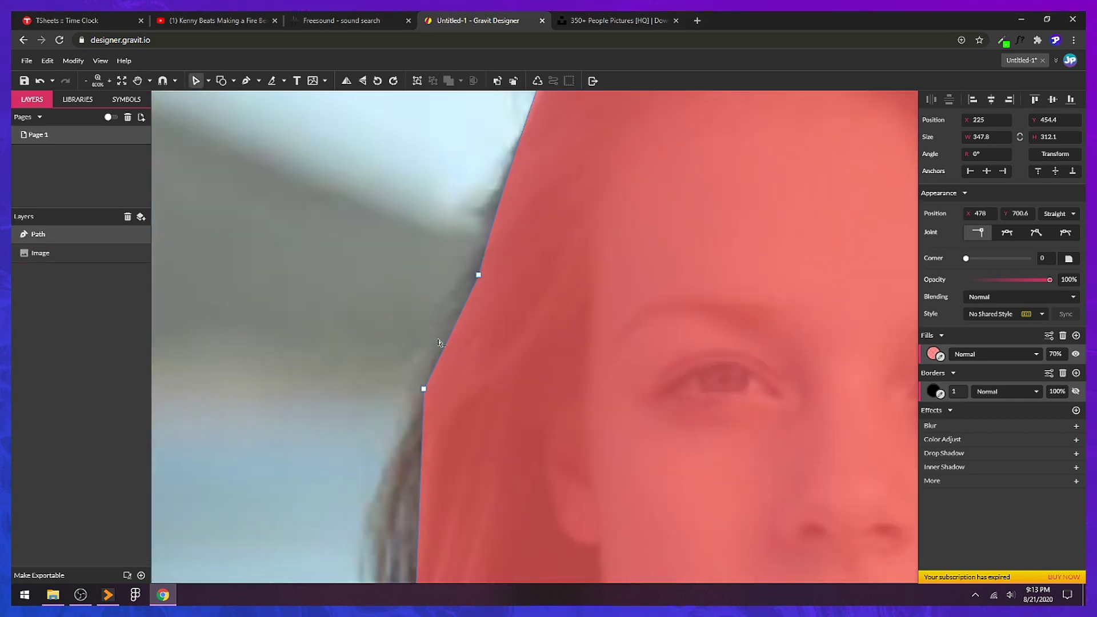
pyautogui.scroll(-8, 439, 343)
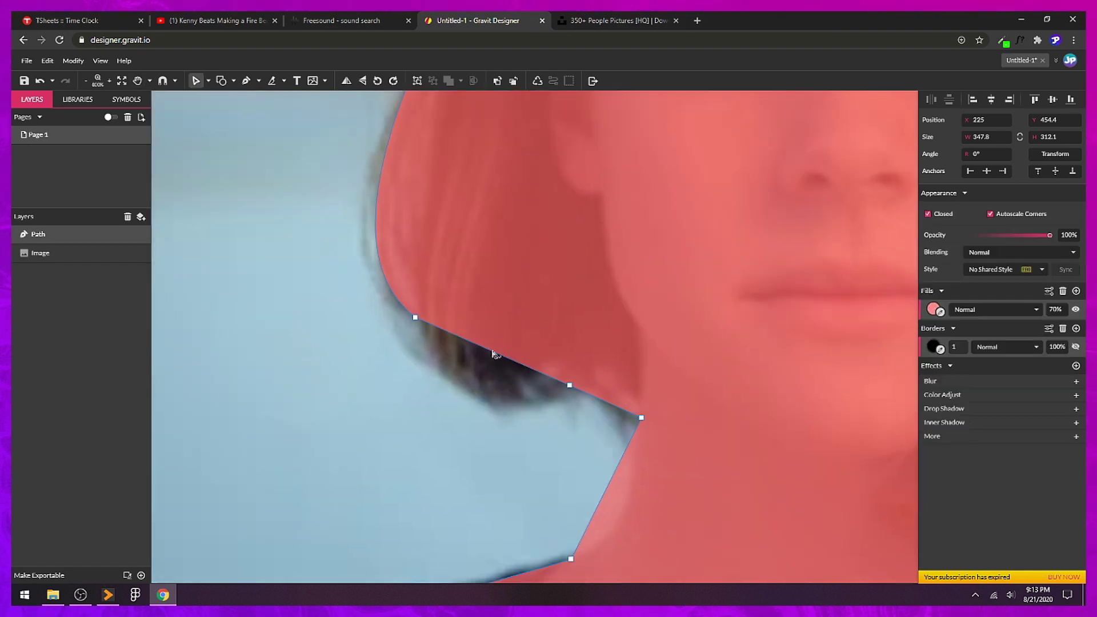
pyautogui.moveTo(492, 354); pyautogui.dragTo(505, 399)
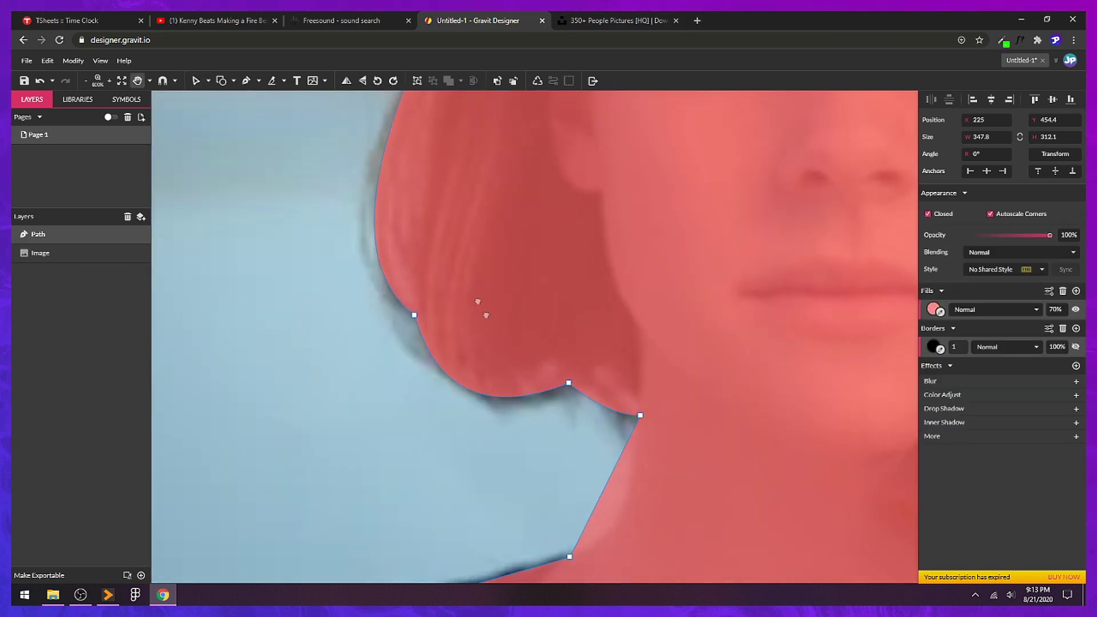
pyautogui.scroll(-3, 480, 306)
pyautogui.moveTo(547, 367)
pyautogui.mouseDown()
pyautogui.moveTo(551, 359)
pyautogui.moveTo(567, 371)
pyautogui.mouseUp()
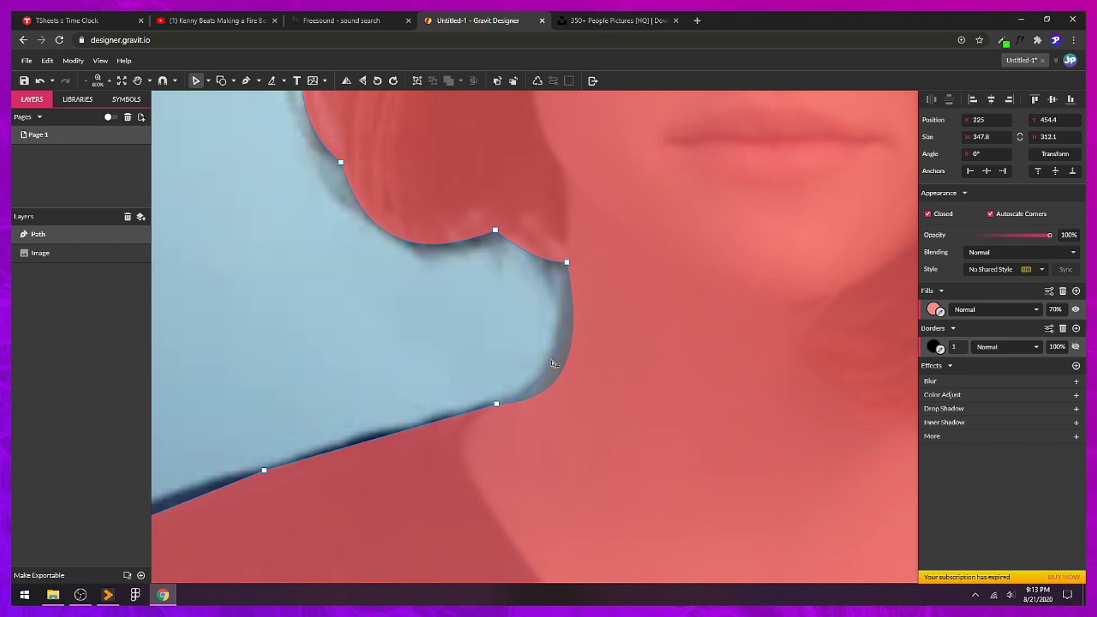
# Step: Curve the remaining shoulder segments along her body and view the whole photo
pyautogui.moveTo(547, 413); pyautogui.dragTo(622, 292)
pyautogui.press('v')
pyautogui.moveTo(424, 368); pyautogui.dragTo(387, 425)
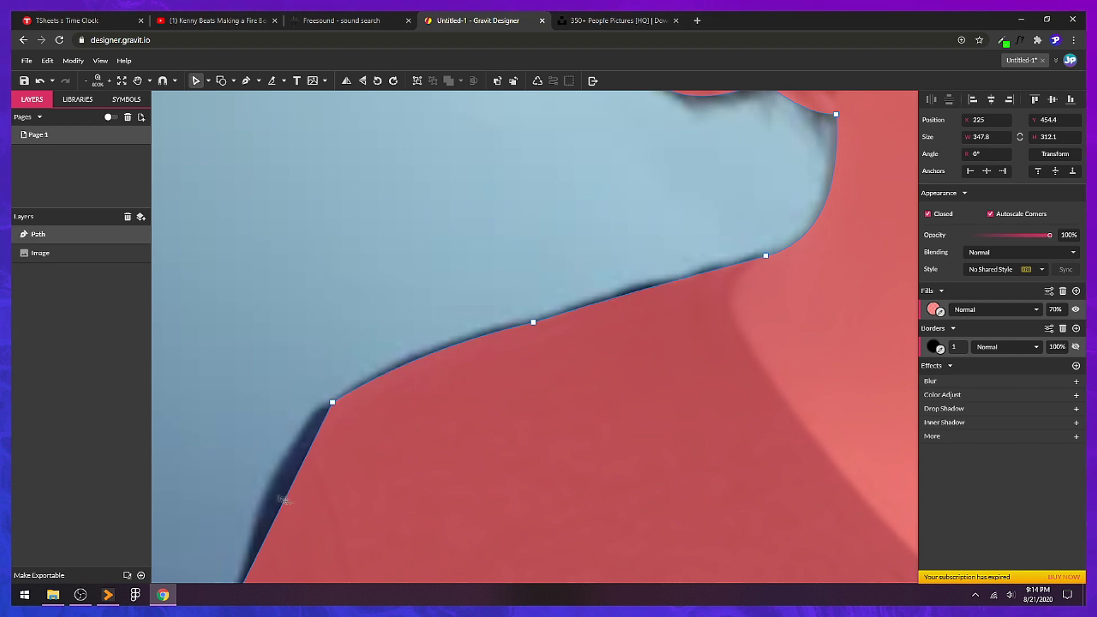
pyautogui.moveTo(284, 500); pyautogui.dragTo(270, 504)
pyautogui.hotkey('ctrl', '0')
pyautogui.hotkey('ctrl', 'z')
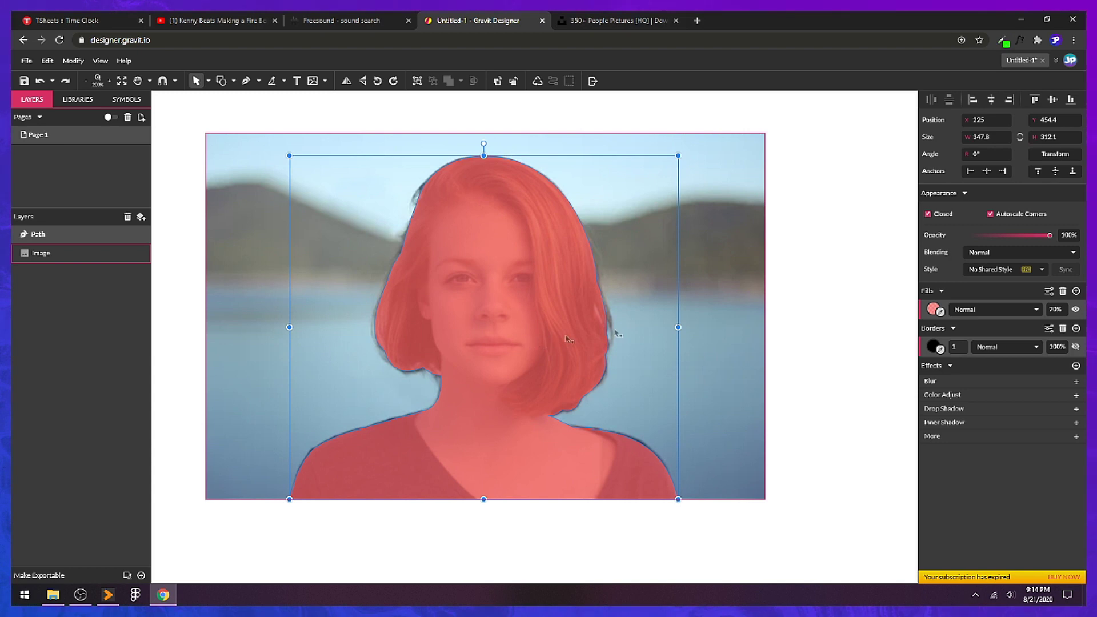
# Step: Drag the silhouette's fill opacity down to 41% with the hair edge zoomed in
pyautogui.scroll(6, 566, 338)
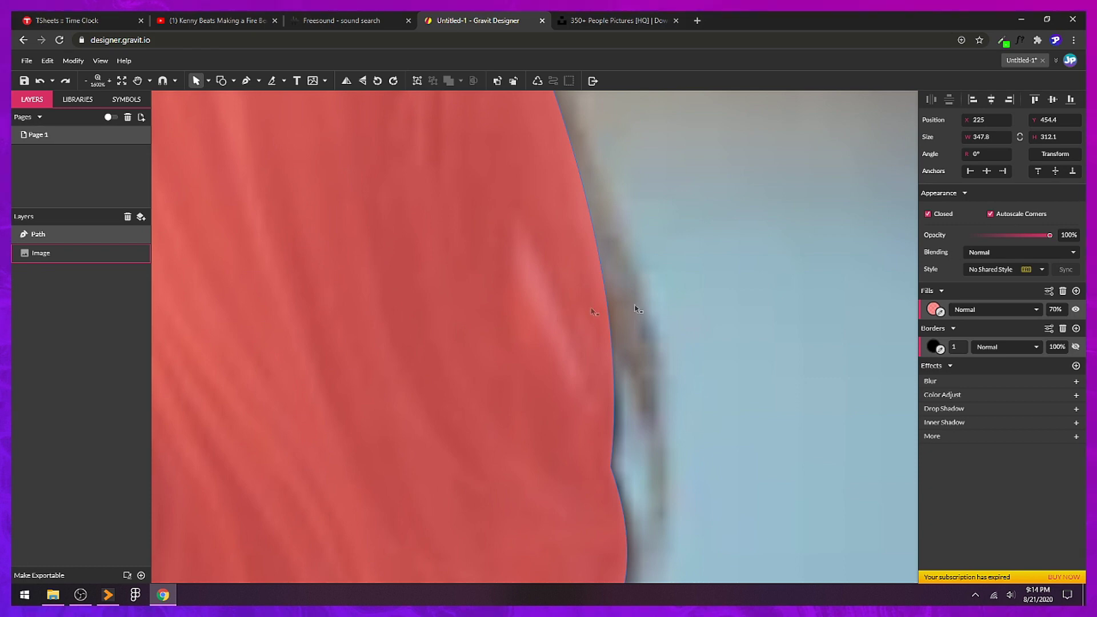
pyautogui.moveTo(1055, 307); pyautogui.dragTo(1054, 327)
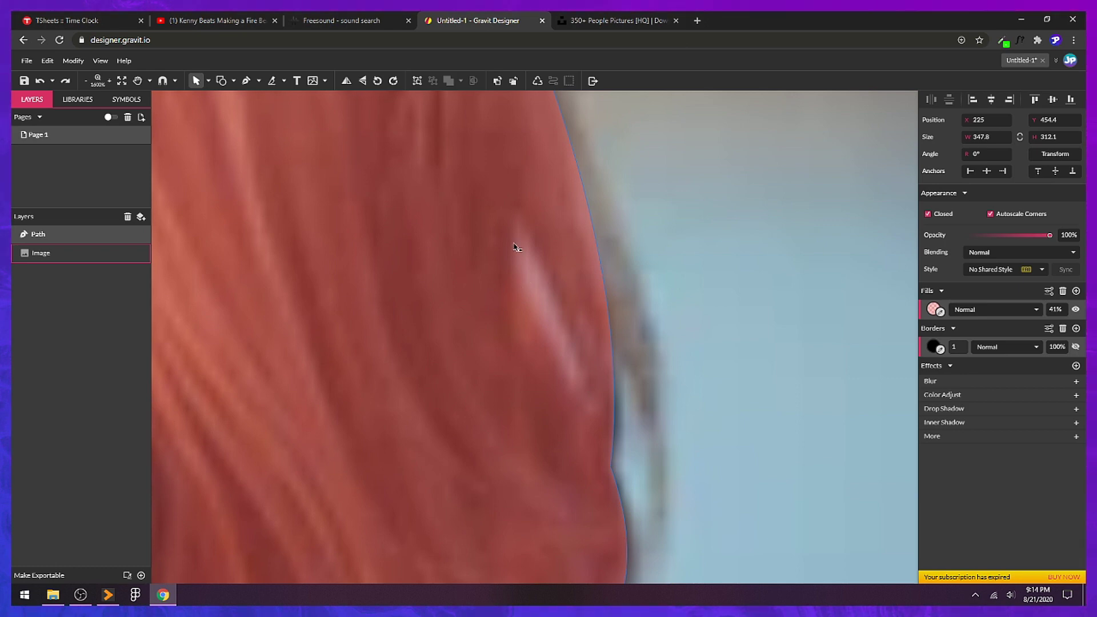
pyautogui.press('p')
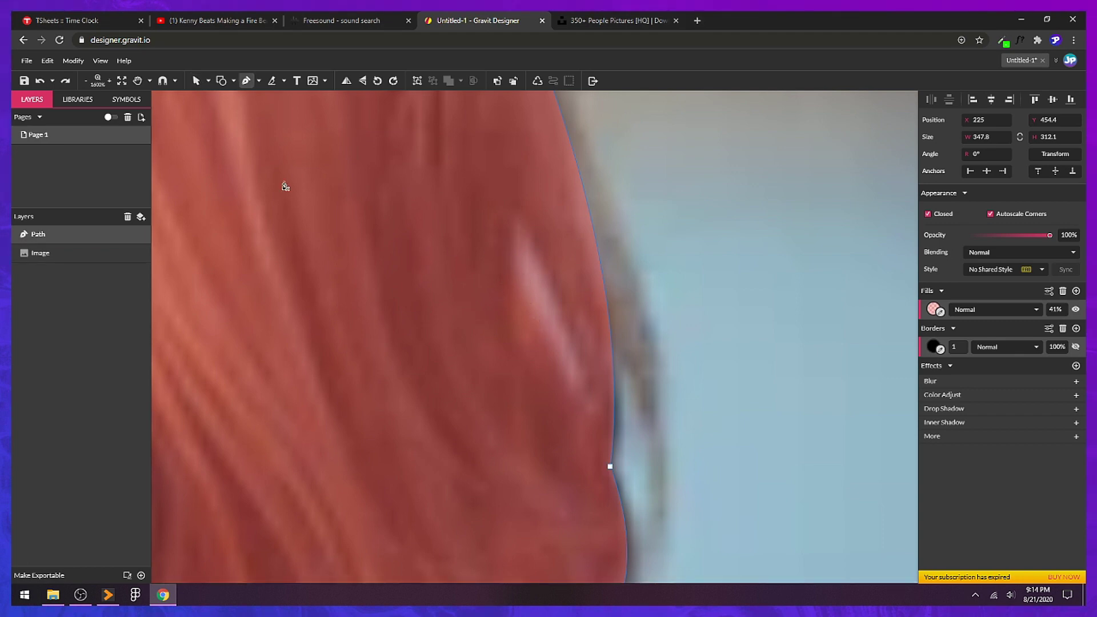
pyautogui.scroll(1, 285, 186)
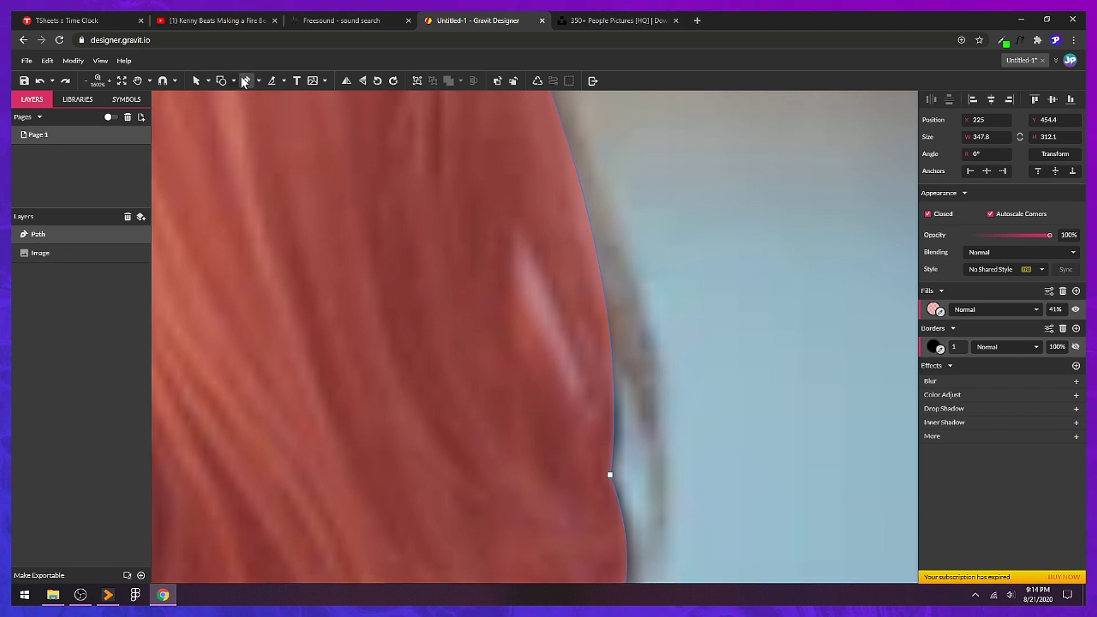
# Step: Draw a small closed curved sliver, 7 × 17.9, over the gap in the hair's right edge
pyautogui.click(519, 229)
pyautogui.moveTo(571, 387); pyautogui.dragTo(549, 426)
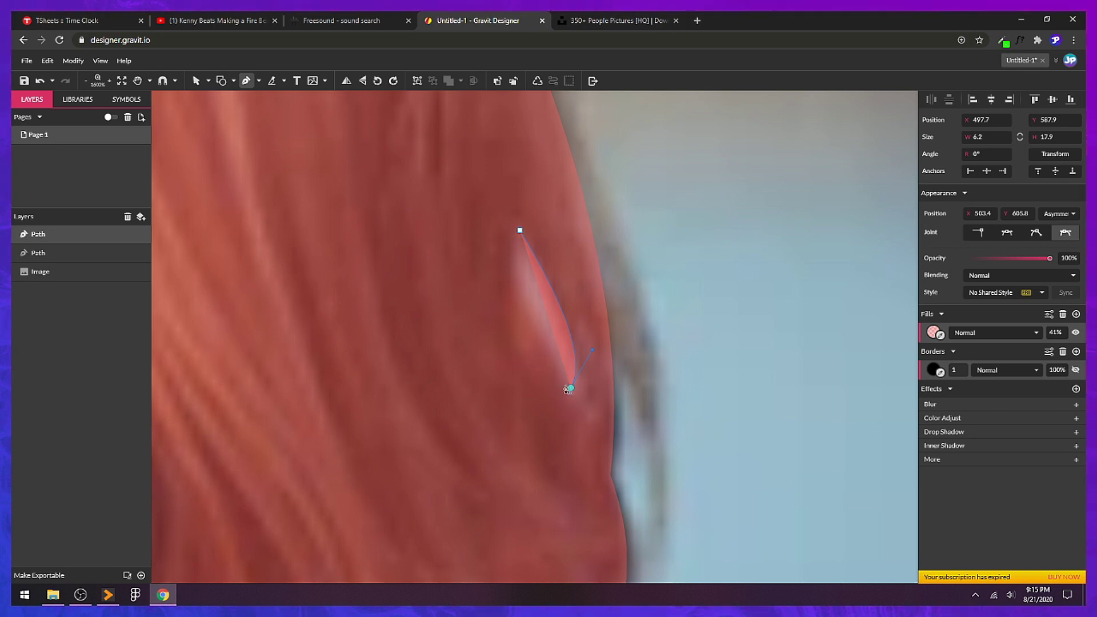
pyautogui.moveTo(568, 389)
pyautogui.mouseDown()
pyautogui.moveTo(507, 370)
pyautogui.moveTo(569, 388)
pyautogui.mouseUp()
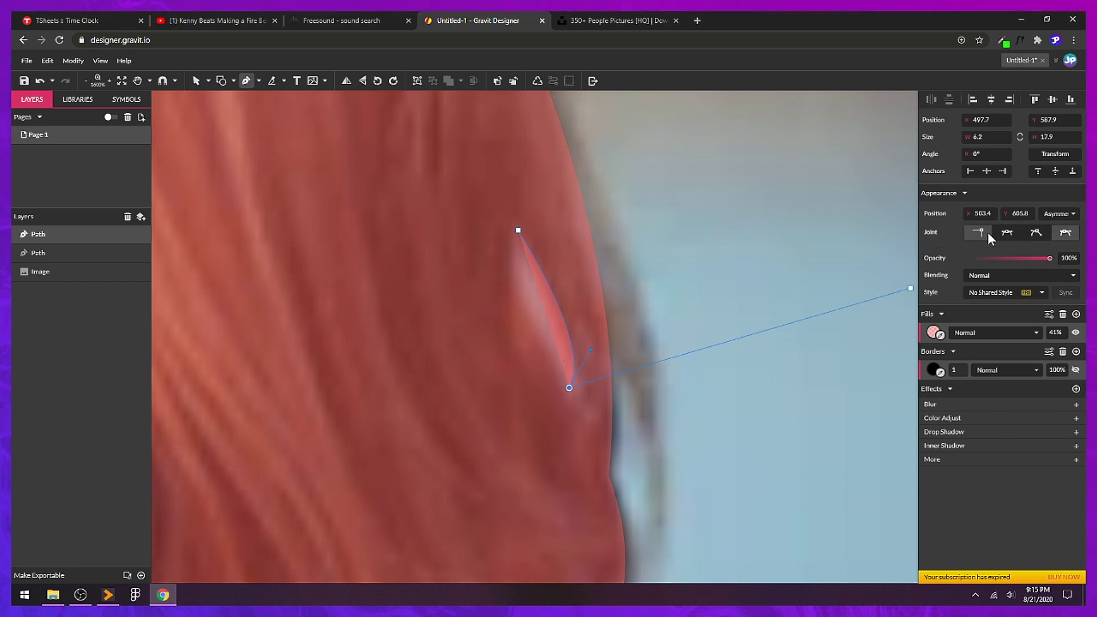
pyautogui.click(518, 231)
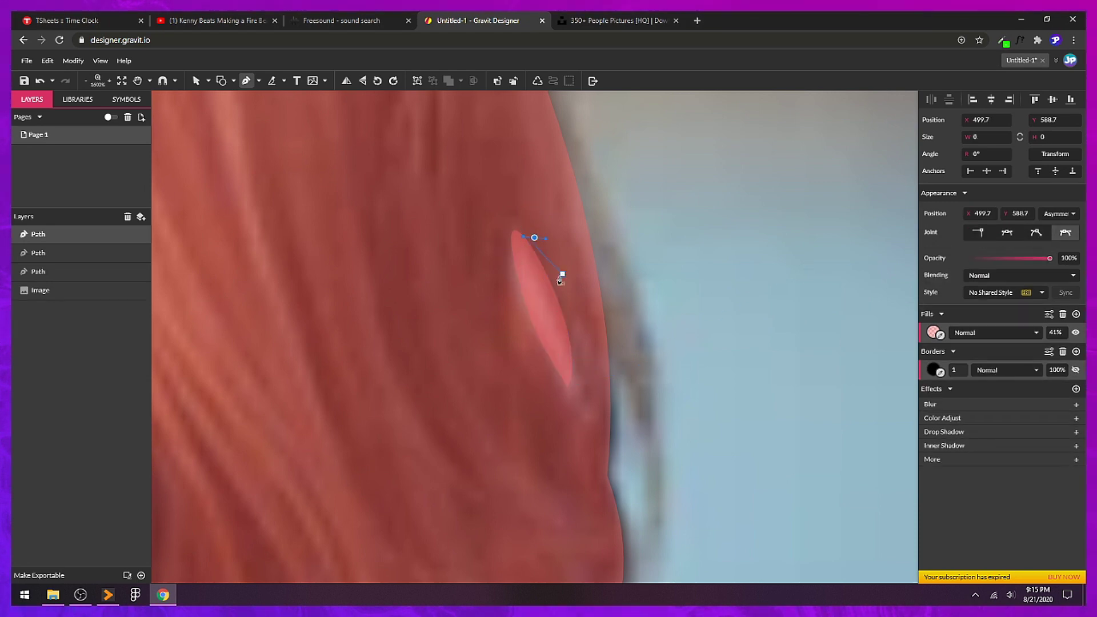
pyautogui.hotkey('ctrl', 'z')
pyautogui.hotkey('ctrl', 'shift', 'z')
pyautogui.scroll(-3, 527, 195)
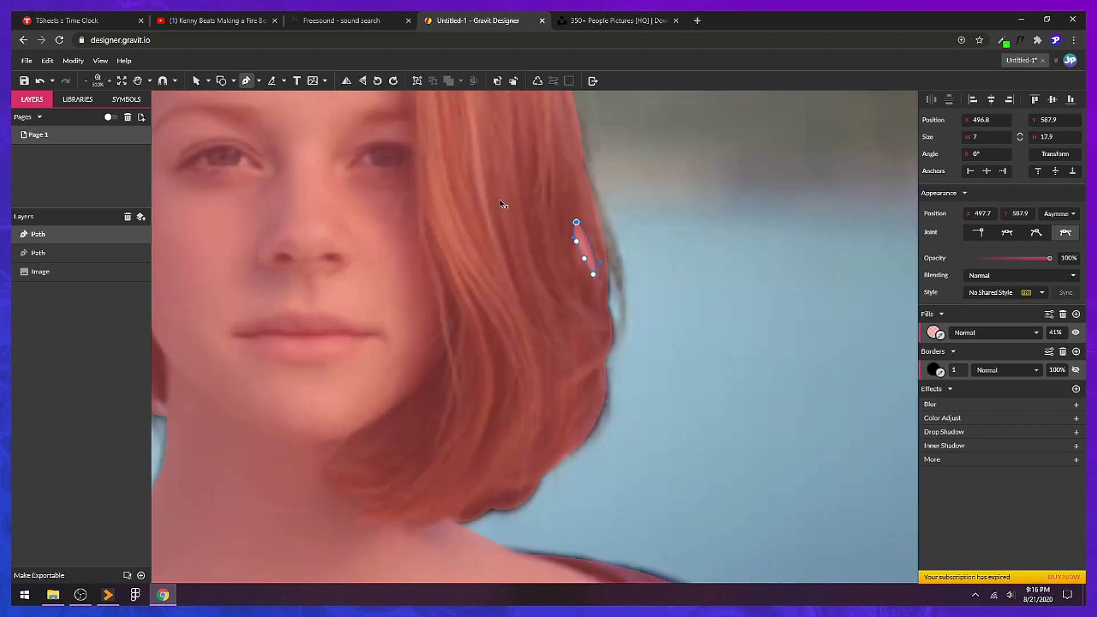
pyautogui.press('v')
pyautogui.scroll(1, 557, 226)
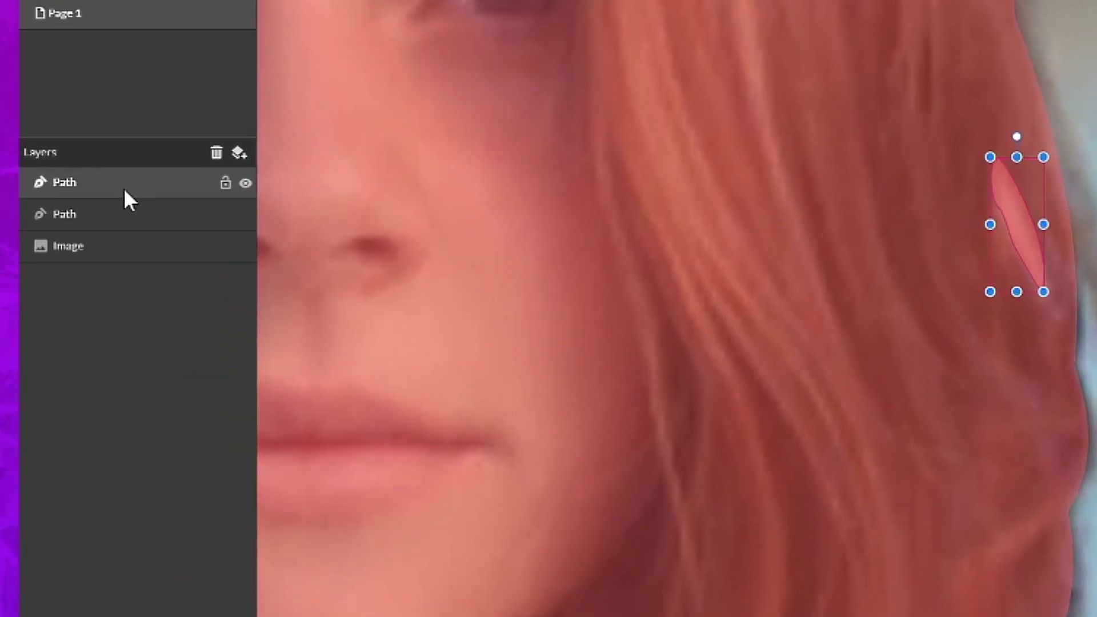
# Step: Select the small gap path plus the large hair path in the Layers panel, then zoom out
pyautogui.click(124, 205)
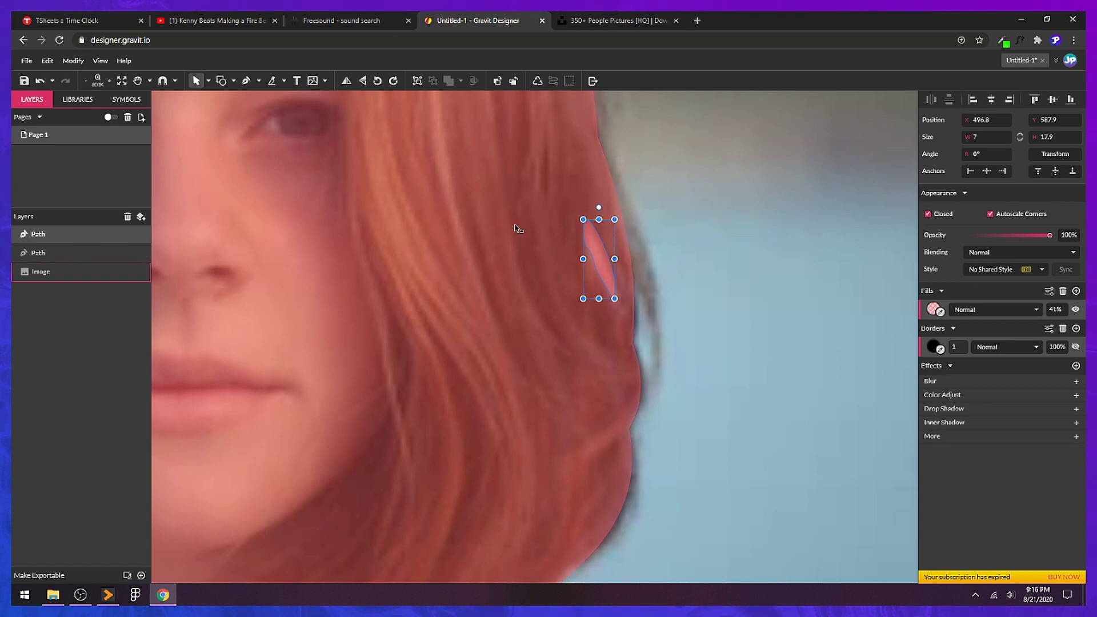
pyautogui.click(104, 253)
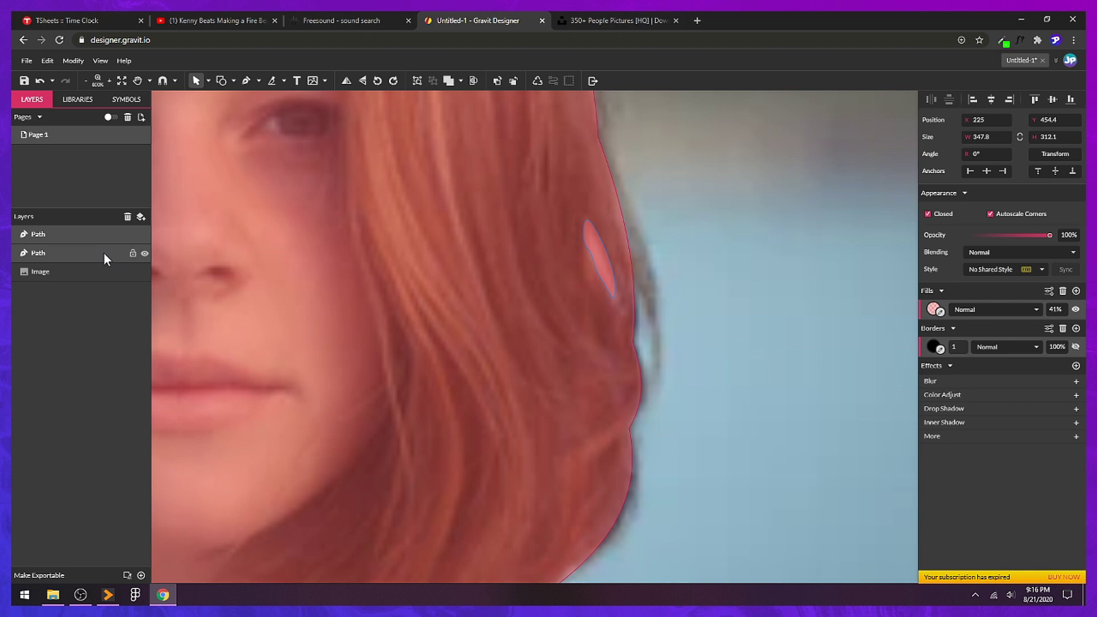
pyautogui.click(81, 274)
pyautogui.click(78, 237)
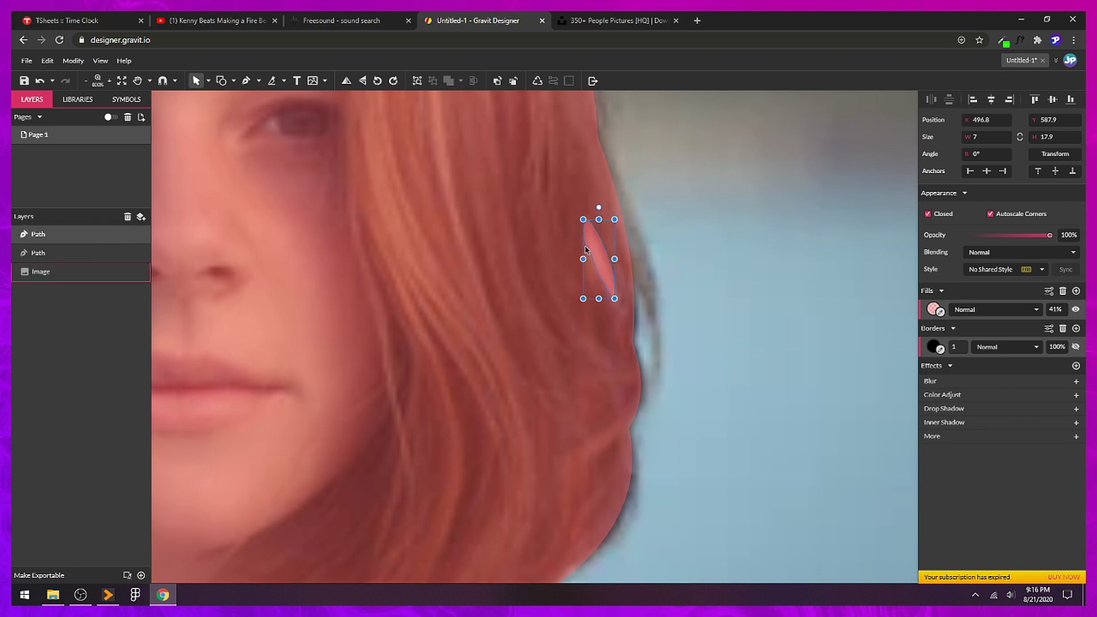
pyautogui.keyDown('shift'); pyautogui.click(71, 254); pyautogui.keyUp('shift')
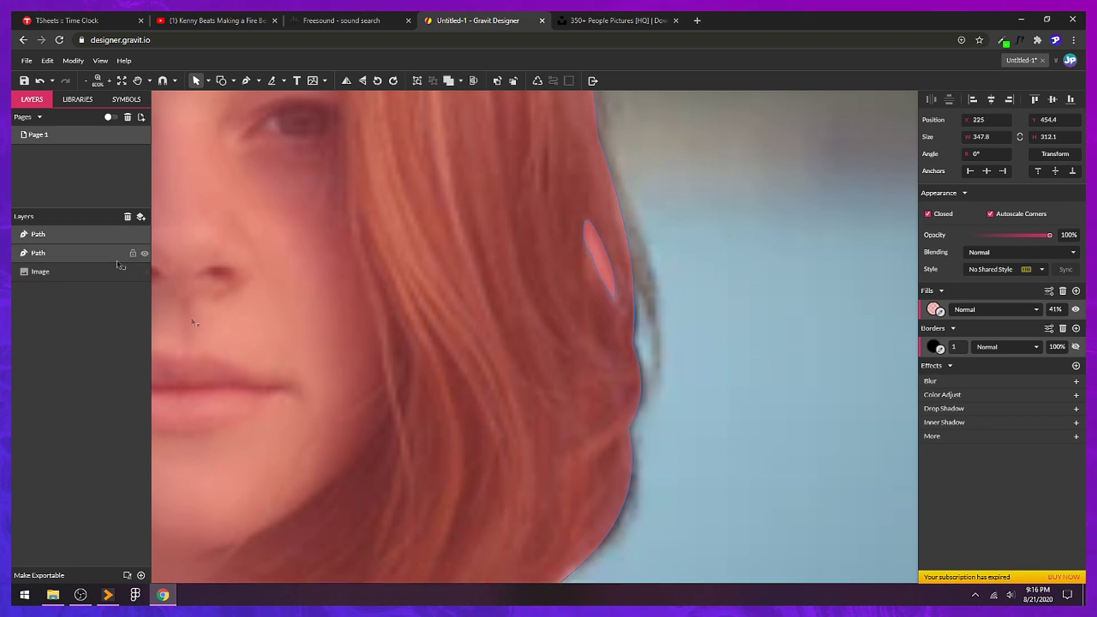
pyautogui.scroll(-4, 486, 337)
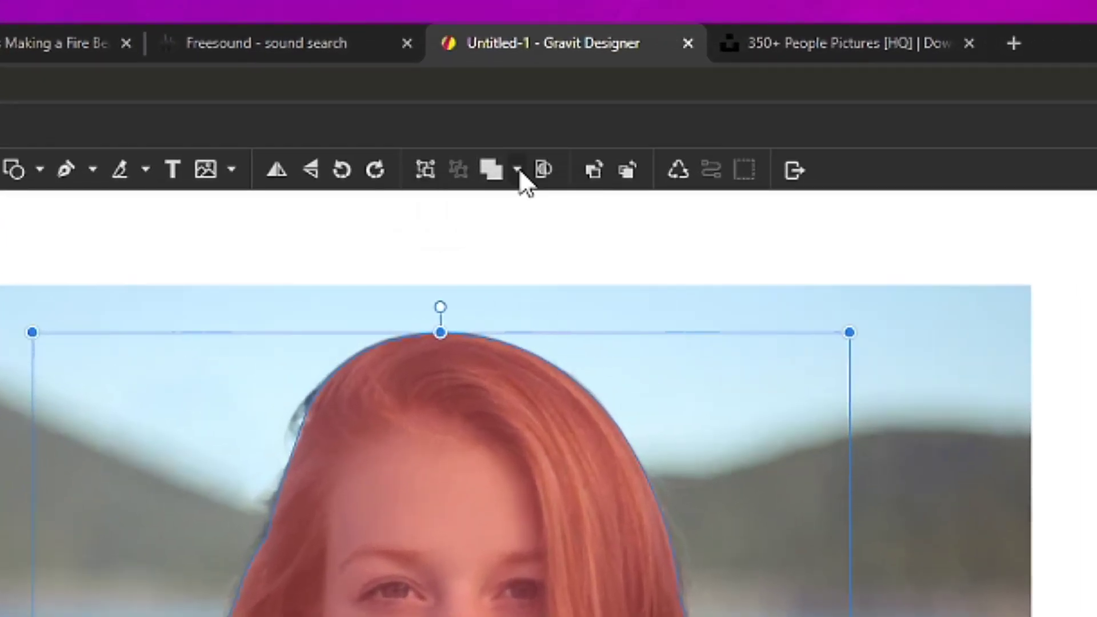
# Step: Subtract the small gap shape from the hair path, leaving a hole in one Compound Shape
pyautogui.click(517, 172)
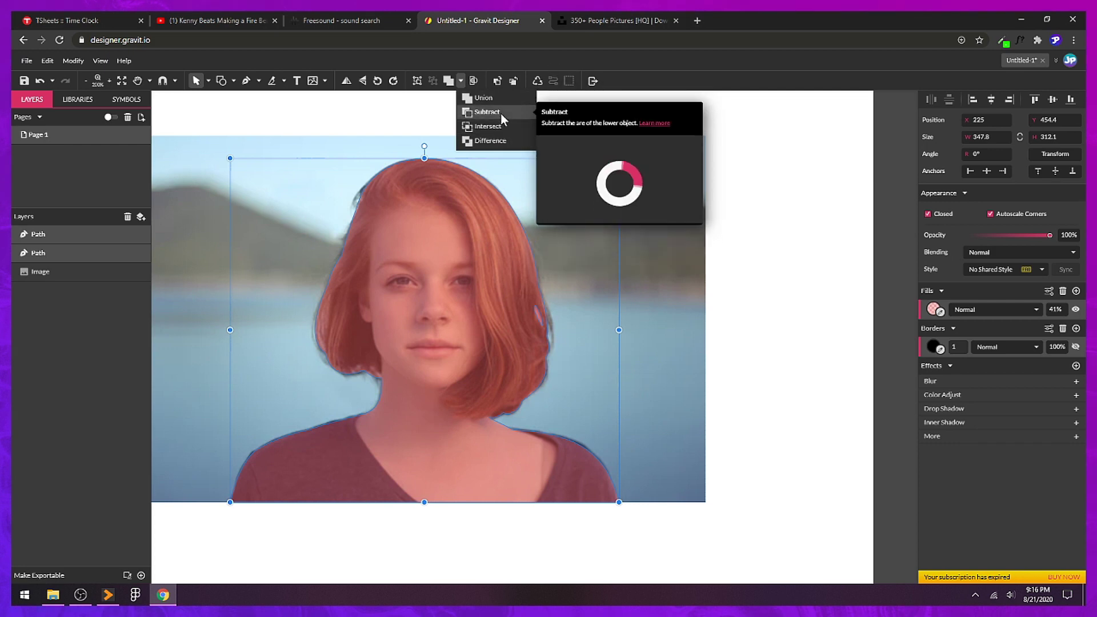
pyautogui.click(501, 113)
pyautogui.scroll(10, 465, 289)
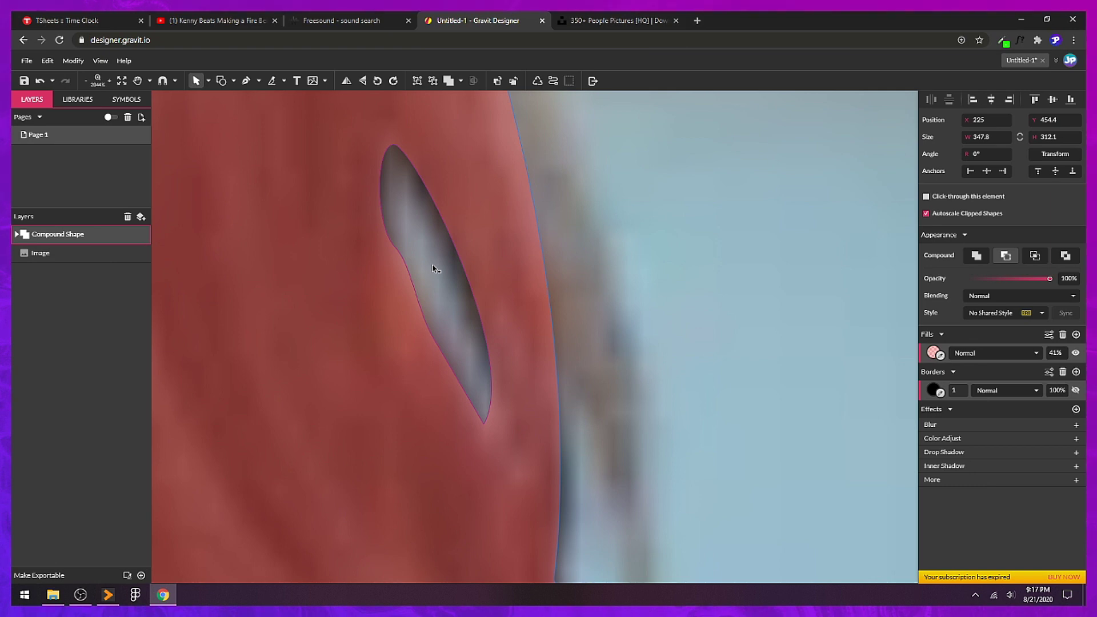
# Step: Select the photo layer, pan to show the whole photo, then select the traced compound outline
pyautogui.scroll(-8, 434, 268)
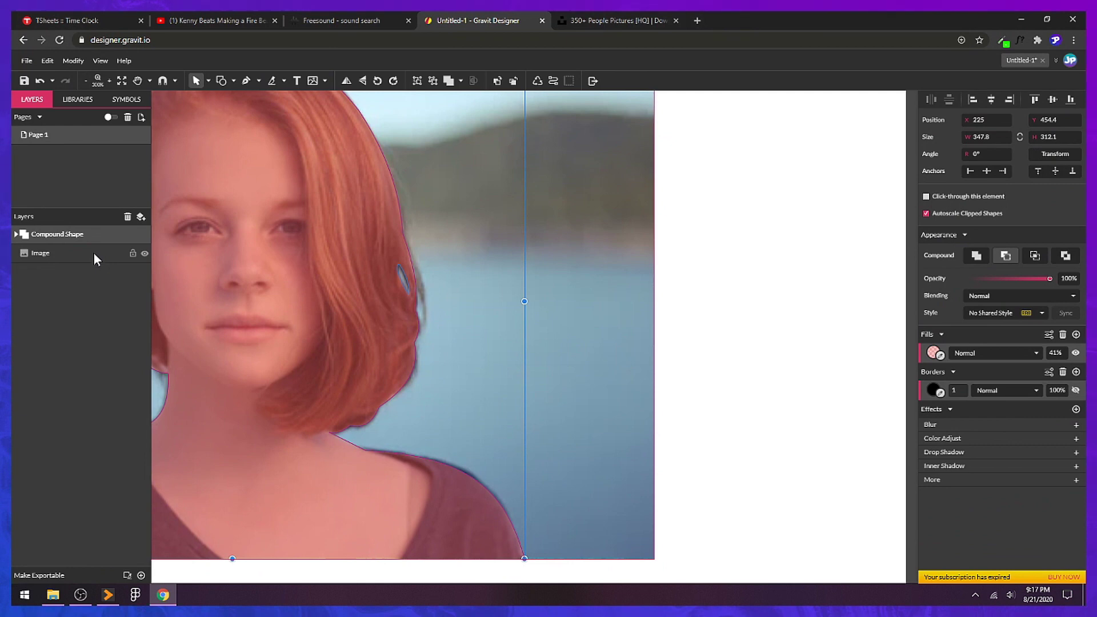
pyautogui.click(91, 254)
pyautogui.scroll(-3, 159, 258)
pyautogui.scroll(1, 258, 280)
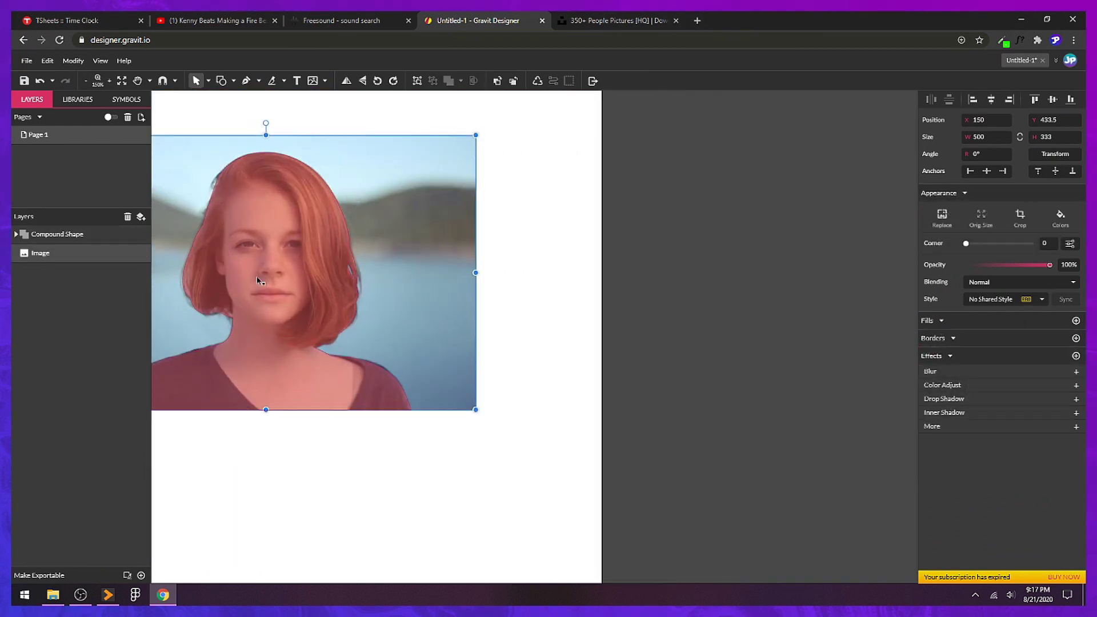
pyautogui.moveTo(258, 280); pyautogui.dragTo(338, 305)
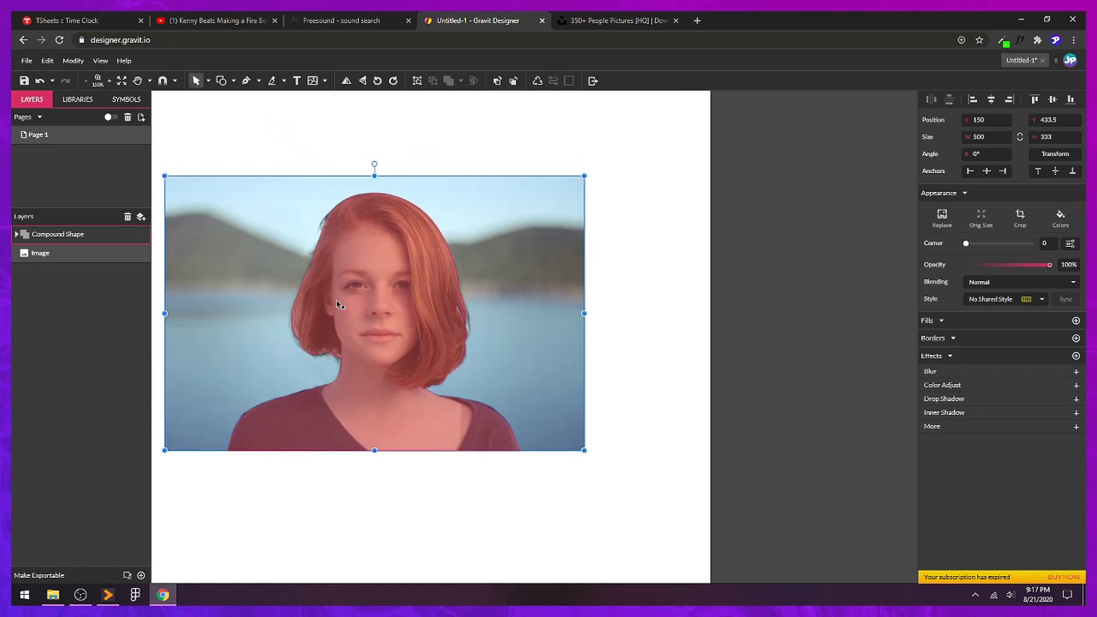
pyautogui.click(82, 235)
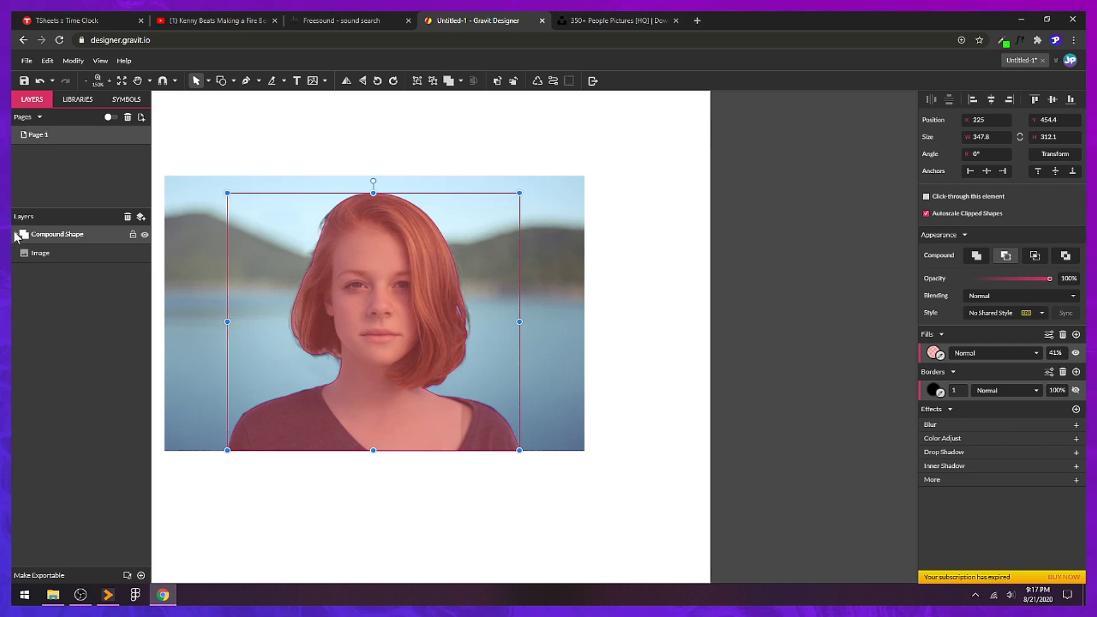
# Step: Expand the Compound Shape, inspect each of its Path children, and bring up its context menu
pyautogui.click(16, 234)
pyautogui.click(89, 258)
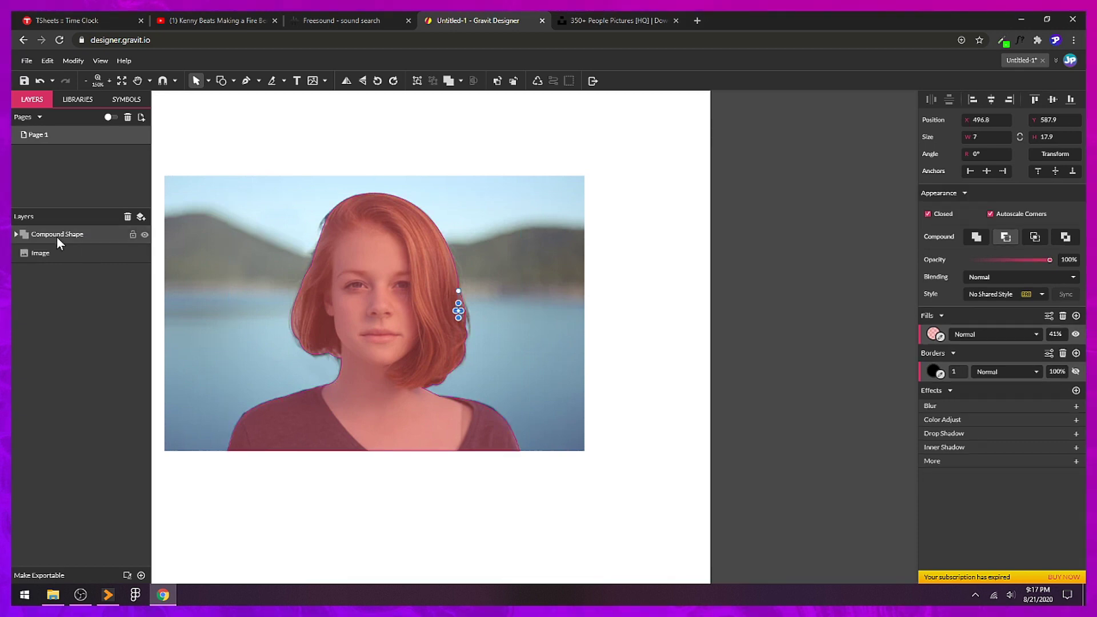
pyautogui.click(57, 236)
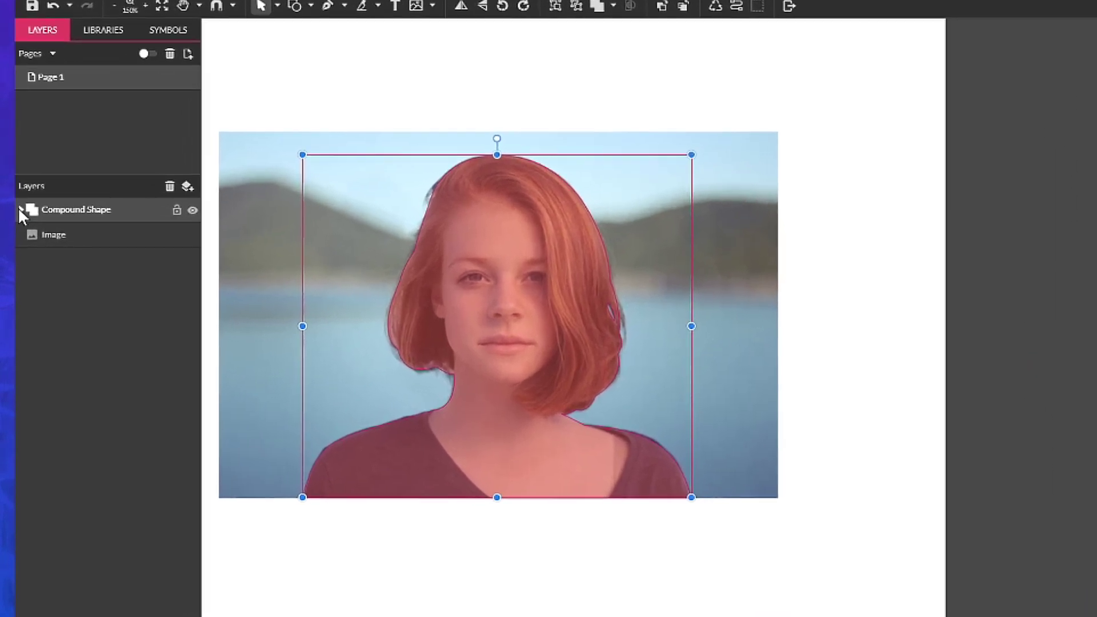
pyautogui.click(21, 209)
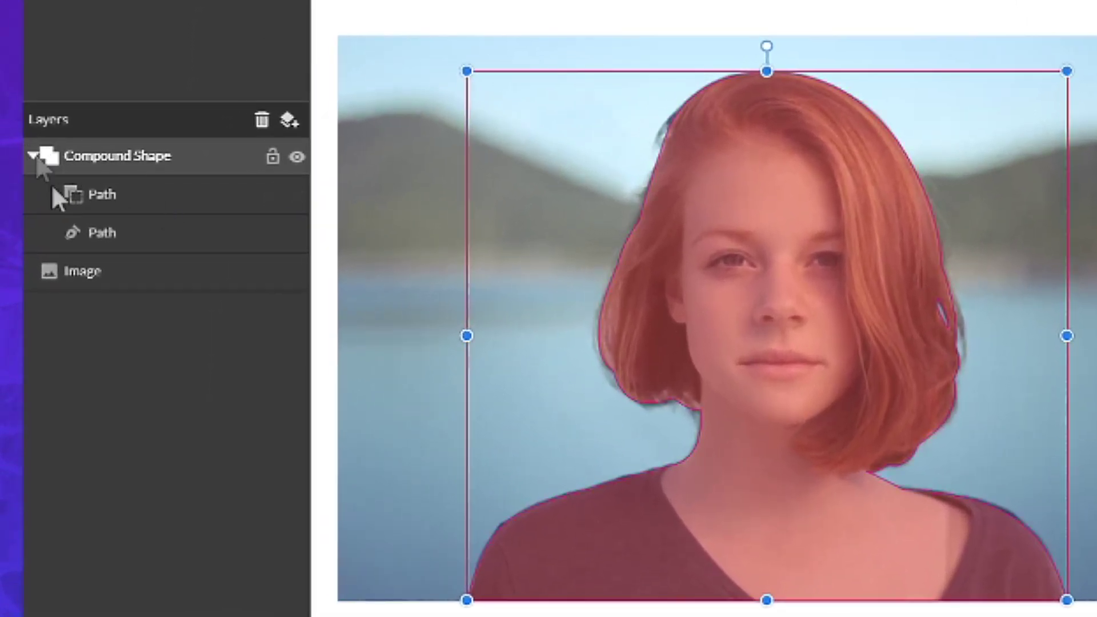
pyautogui.click(156, 190)
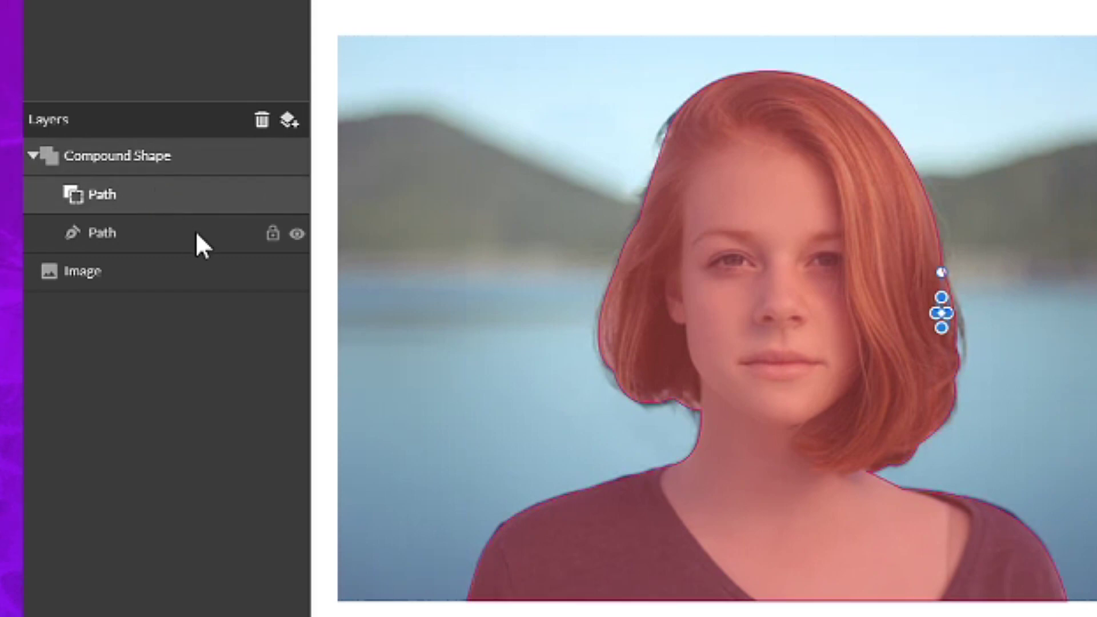
pyautogui.click(201, 246)
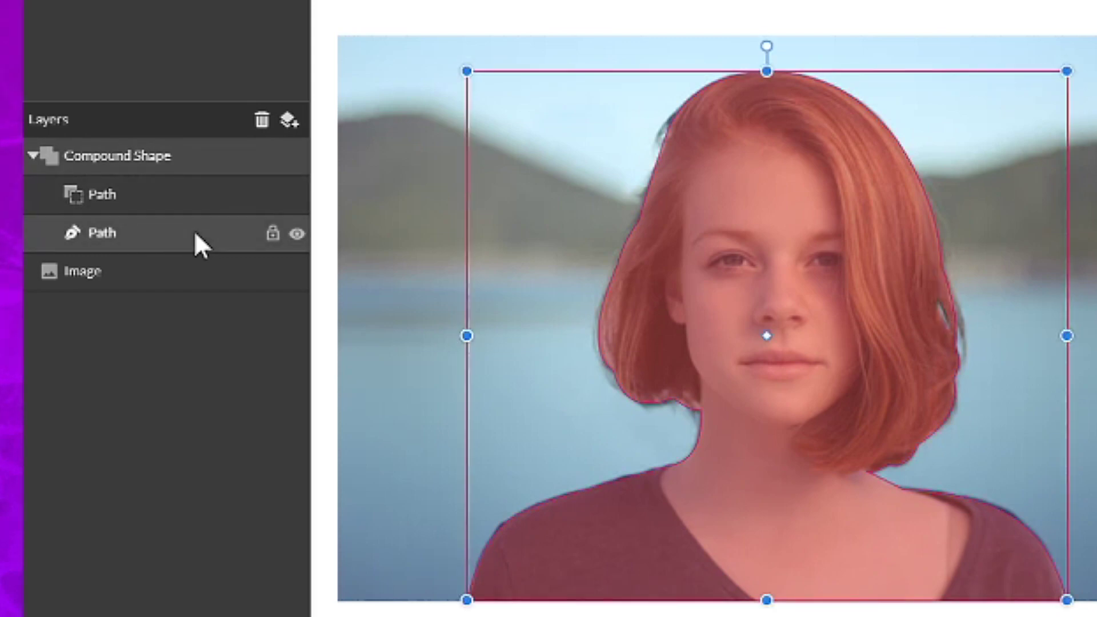
pyautogui.click(159, 161)
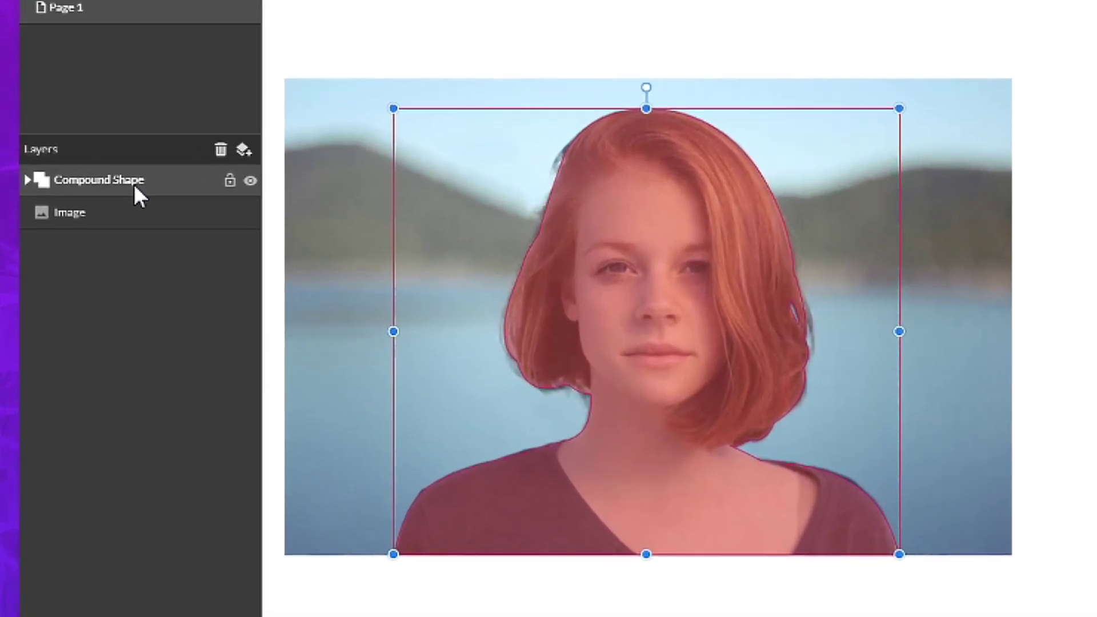
pyautogui.rightClick(134, 184)
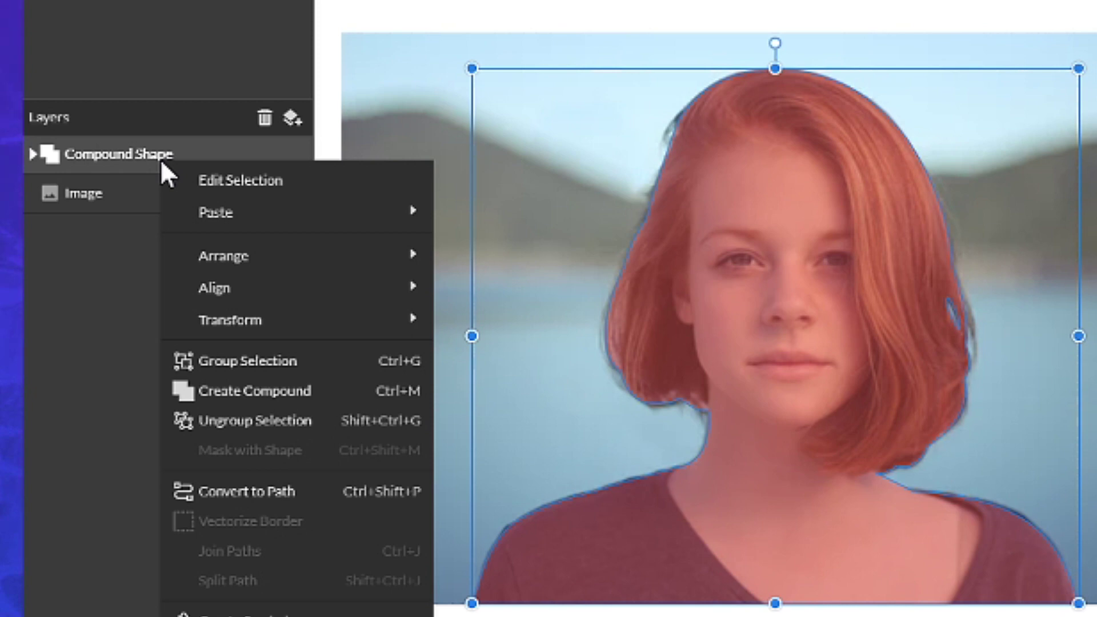
# Step: Convert the Compound Shape into a single Compound Path and edit the hair hole's anchors
pyautogui.click(315, 495)
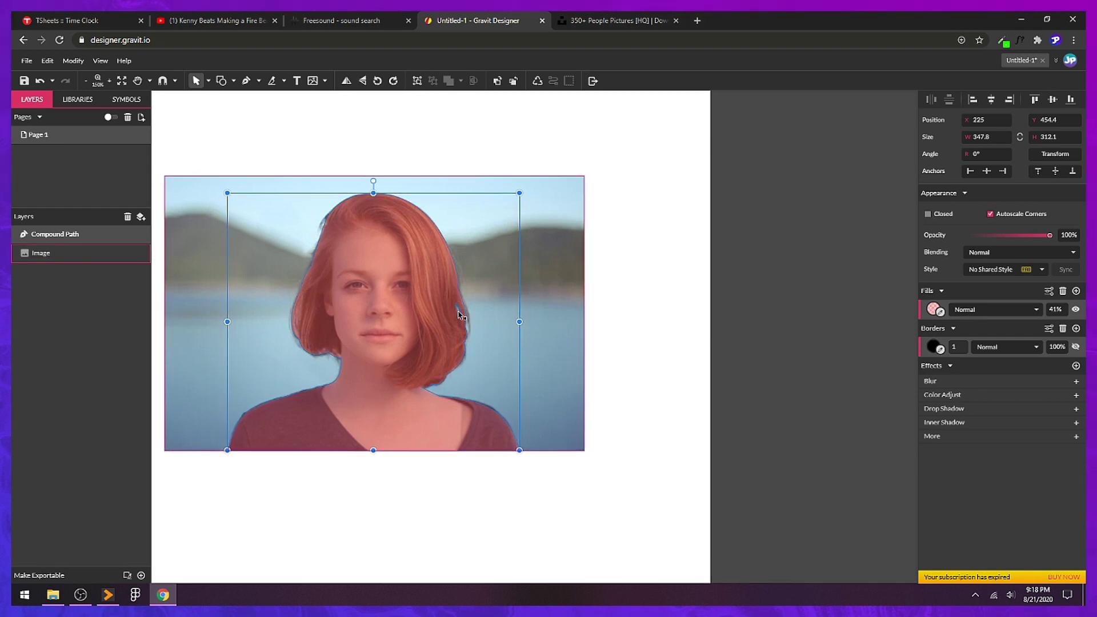
pyautogui.scroll(10, 460, 314)
pyautogui.doubleClick(488, 272)
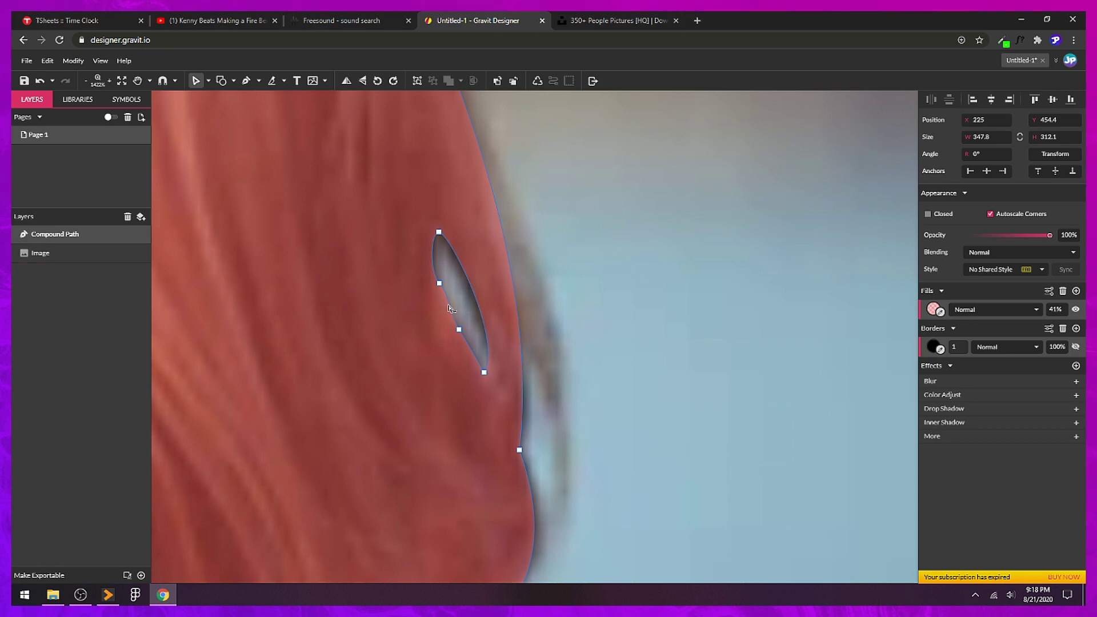
# Step: Test-move the hole's top anchor, undo it, zoom out with Ctrl+2 and select the photo layer
pyautogui.moveTo(441, 237); pyautogui.dragTo(423, 198)
pyautogui.hotkey('ctrl', 'z')
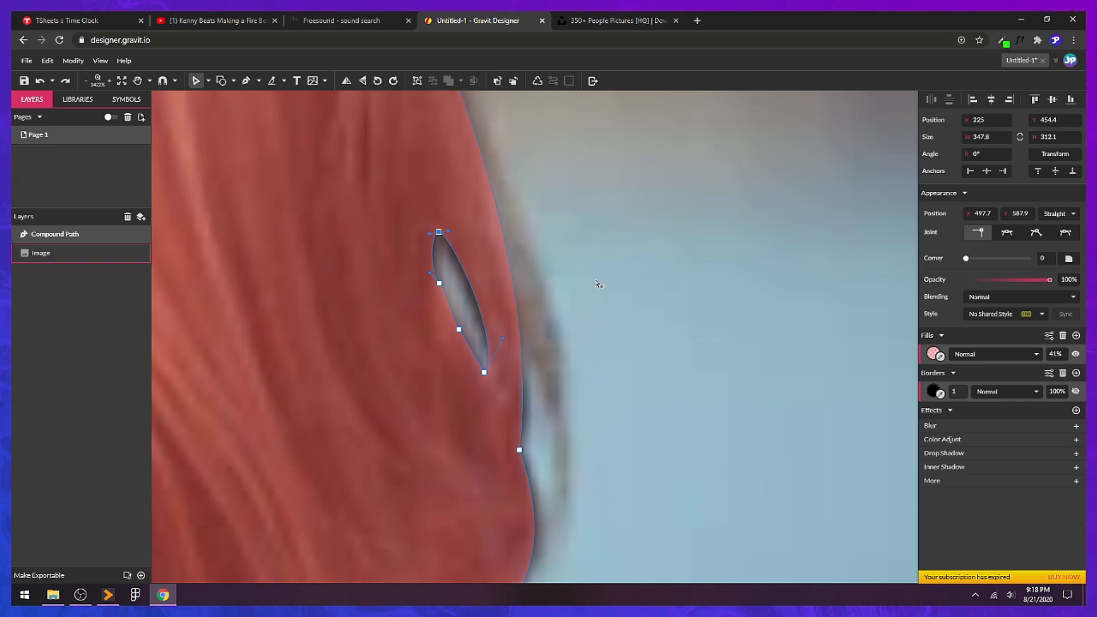
pyautogui.hotkey('ctrl', '2')
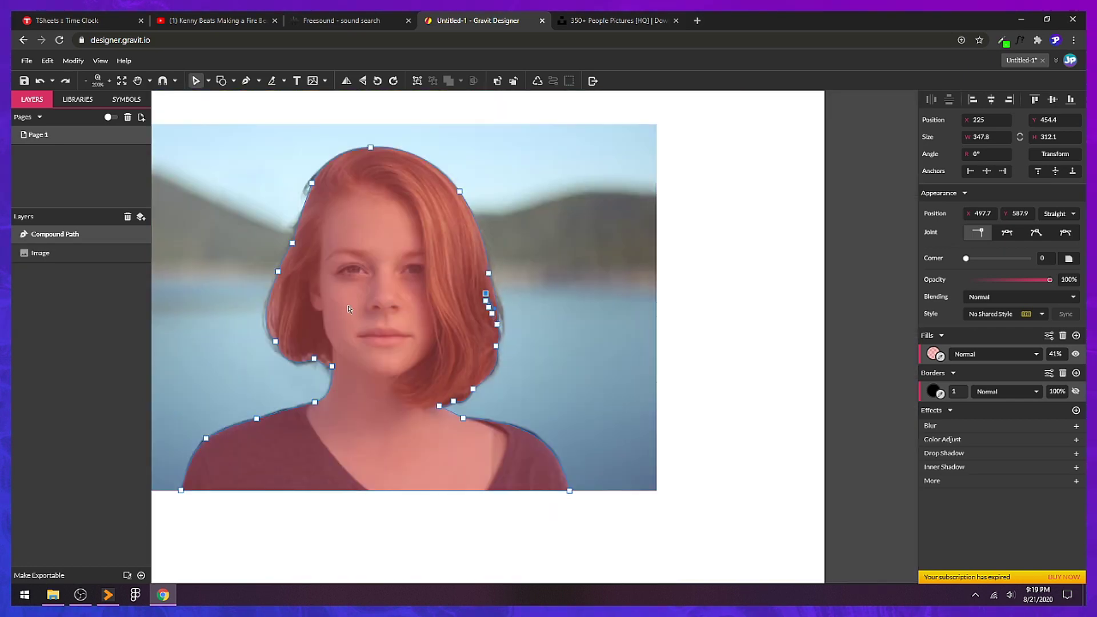
pyautogui.click(104, 257)
pyautogui.hscroll(-2, 474, 366)
pyautogui.scroll(1, 475, 366)
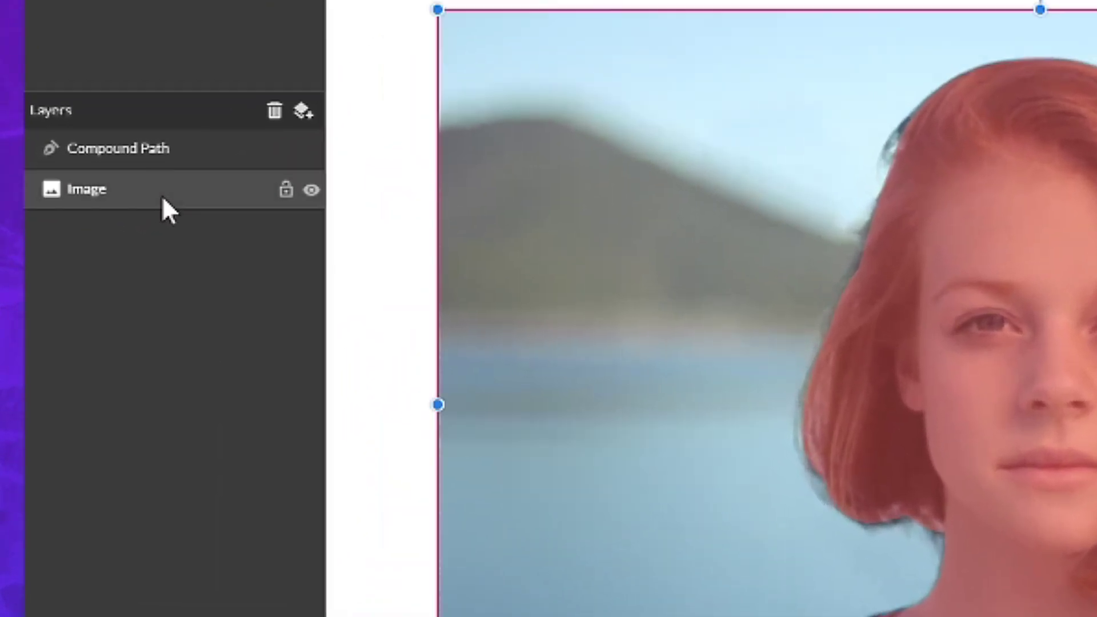
pyautogui.moveTo(162, 195); pyautogui.dragTo(220, 160)
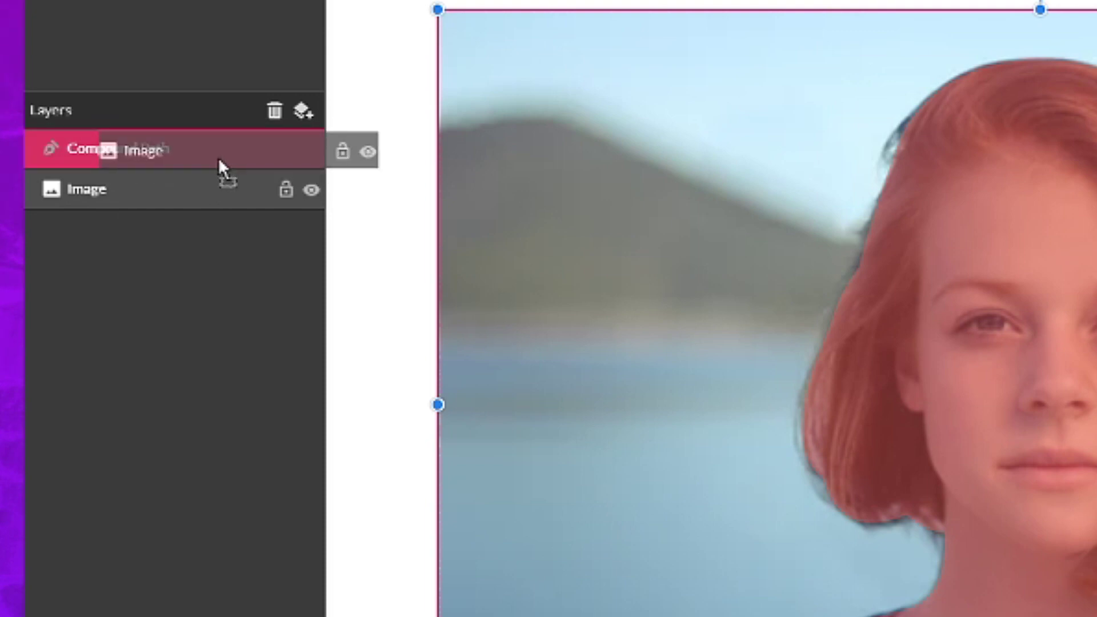
pyautogui.moveTo(219, 160); pyautogui.dragTo(224, 159)
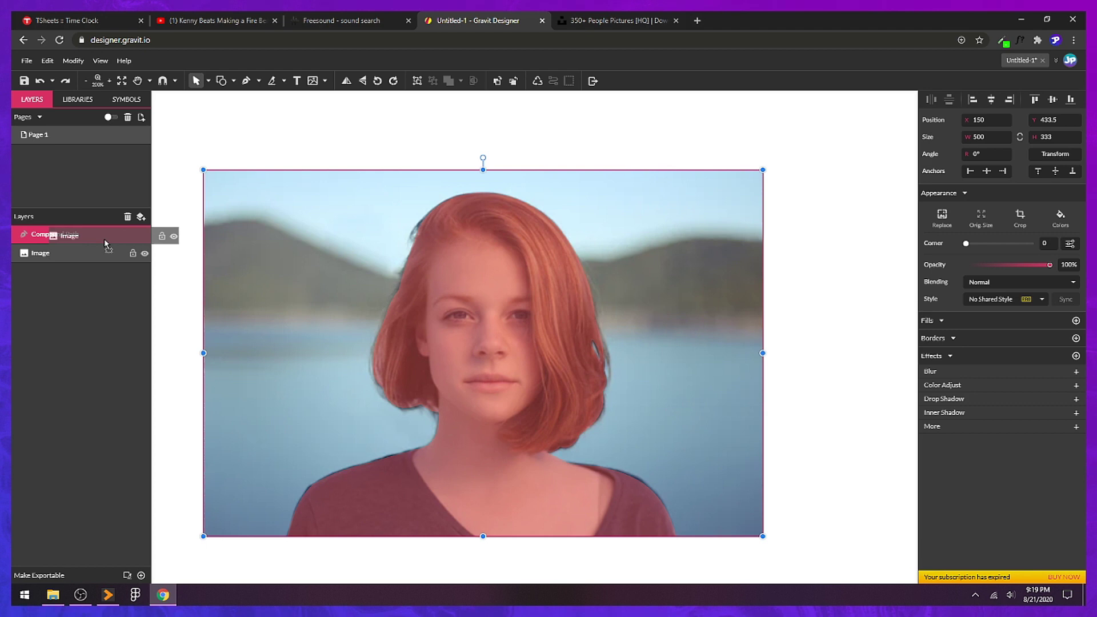
pyautogui.moveTo(106, 243); pyautogui.dragTo(105, 242)
pyautogui.moveTo(105, 242); pyautogui.dragTo(104, 237)
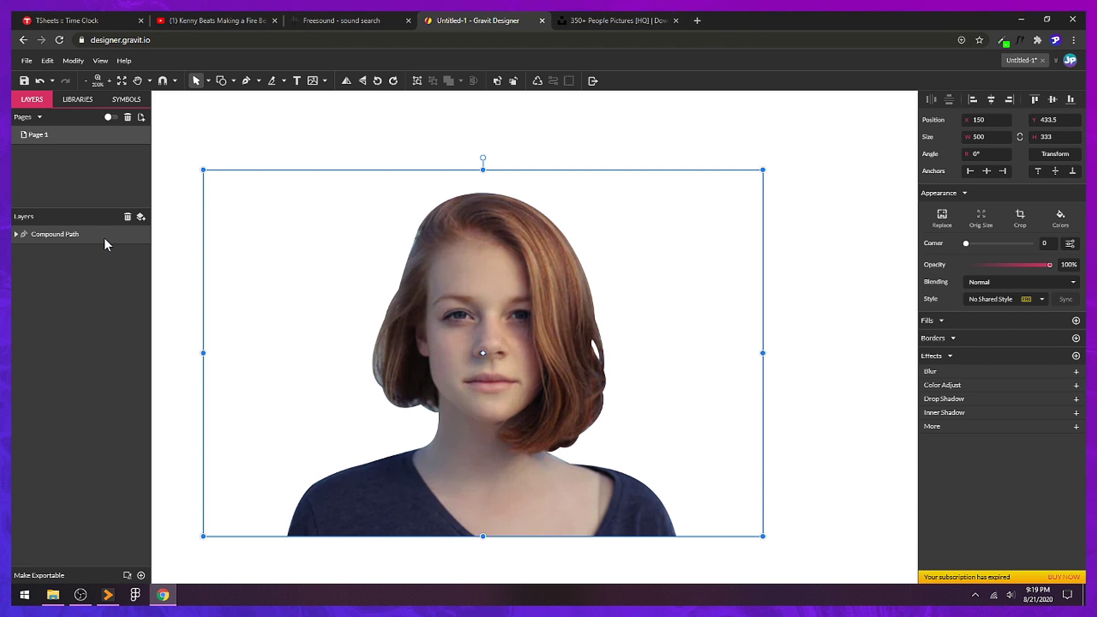
pyautogui.click(80, 238)
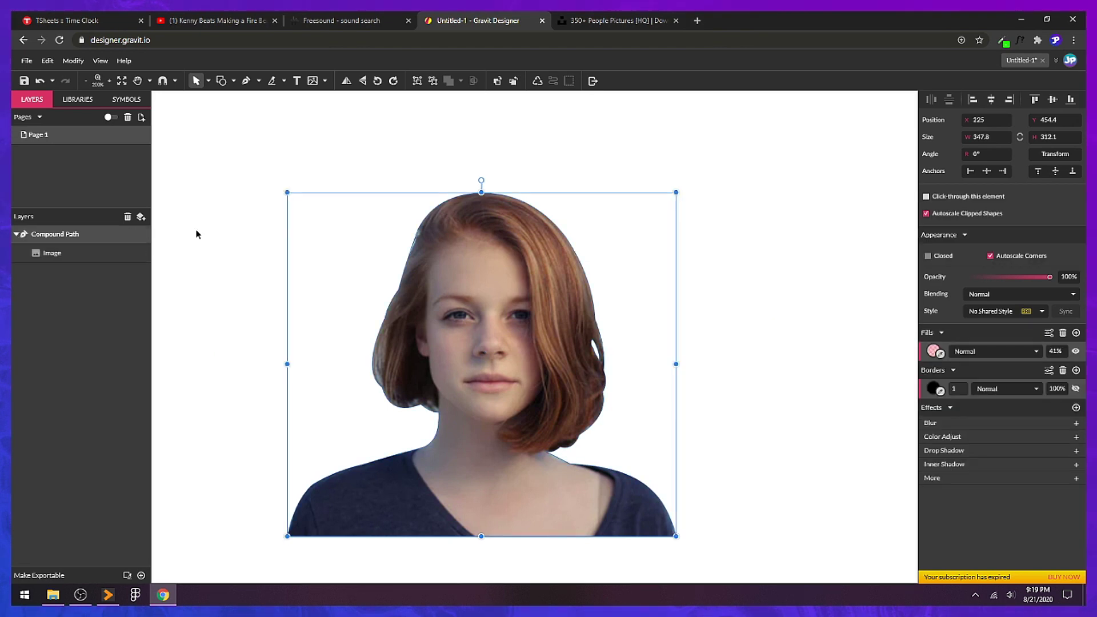
pyautogui.hotkey('ctrl', 'z')
pyautogui.click(659, 141)
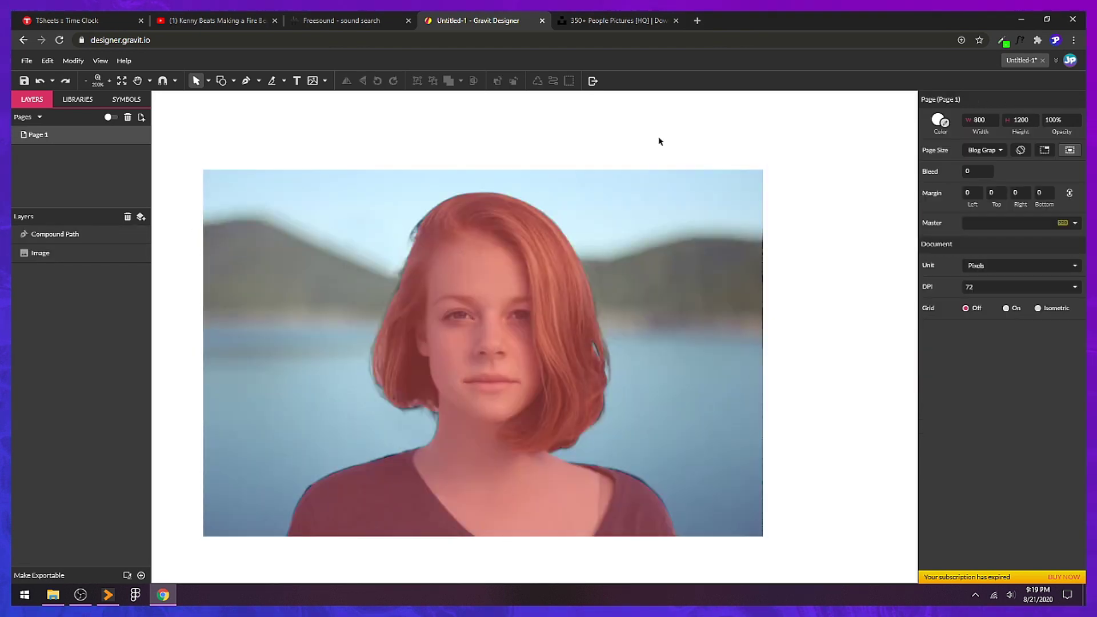
# Step: Drag the Image layer onto the Compound Path layer to clip the photo, then deselect
pyautogui.click(90, 257)
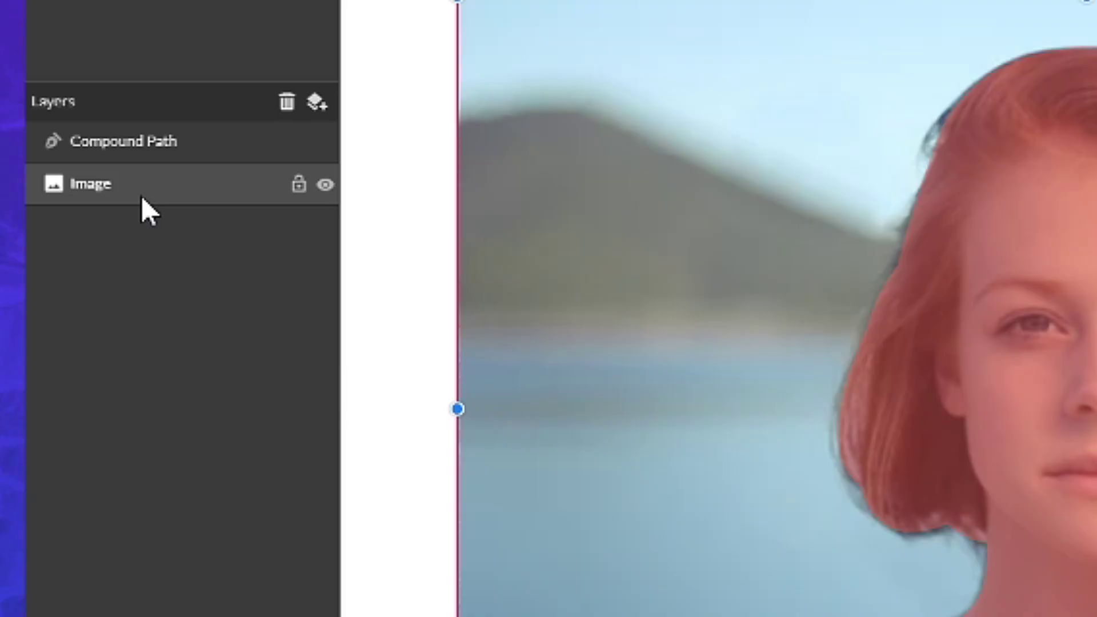
pyautogui.moveTo(142, 194); pyautogui.dragTo(218, 154)
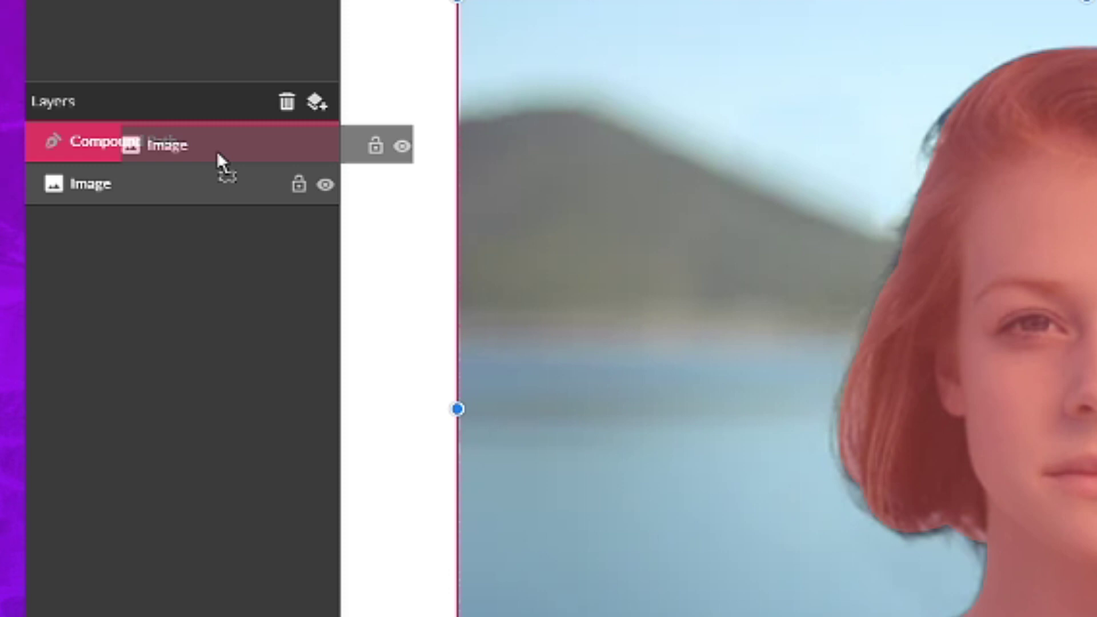
pyautogui.moveTo(218, 154); pyautogui.dragTo(218, 153)
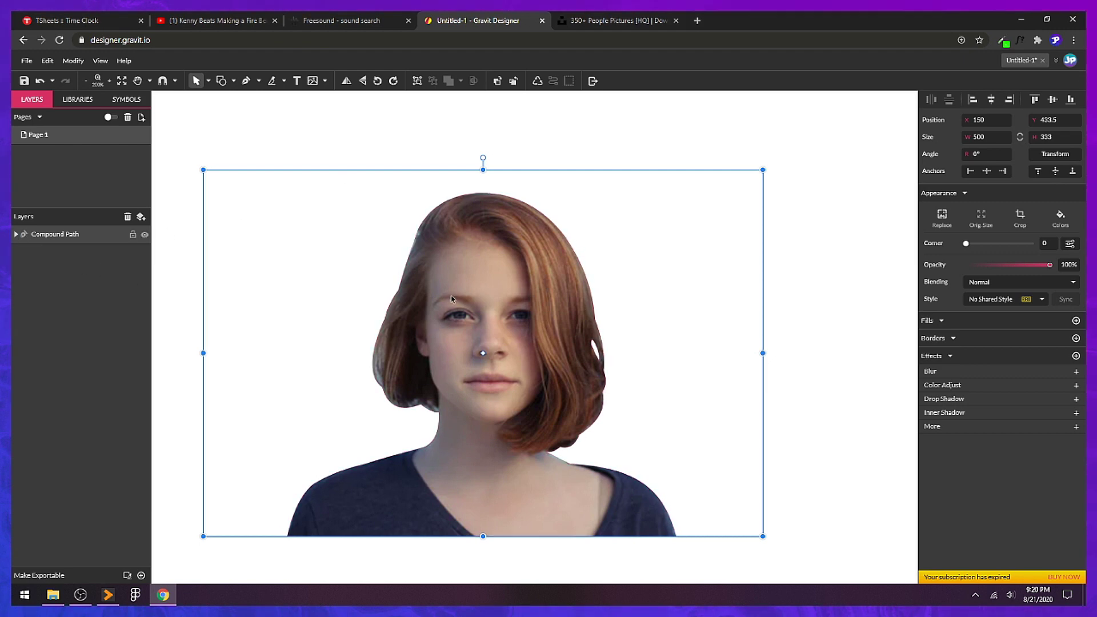
pyautogui.scroll(10, 594, 351)
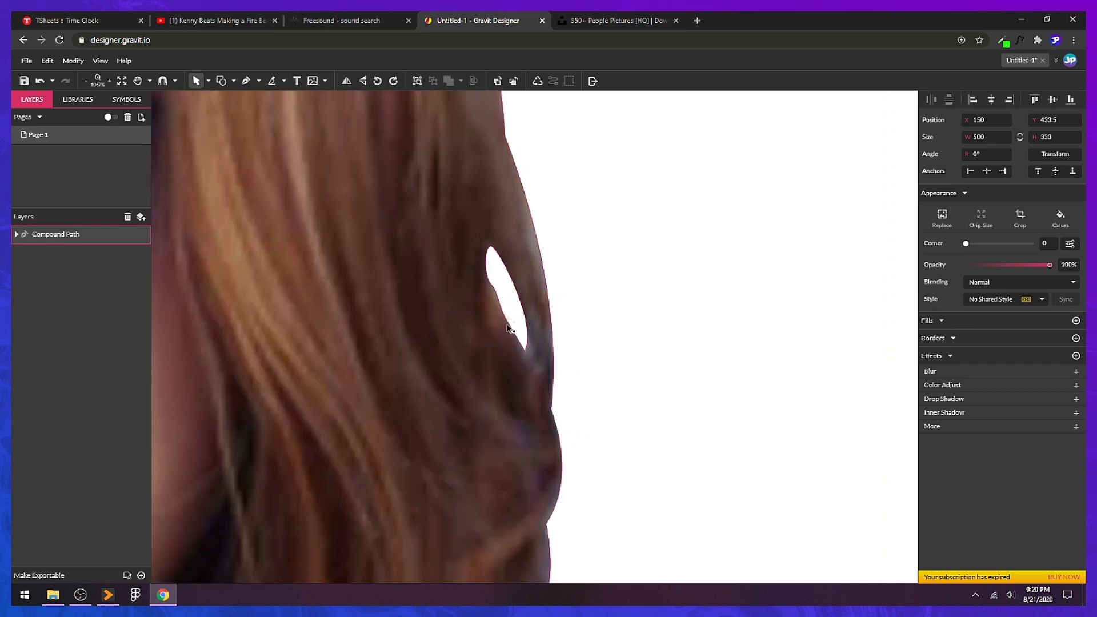
pyautogui.scroll(-10, 515, 299)
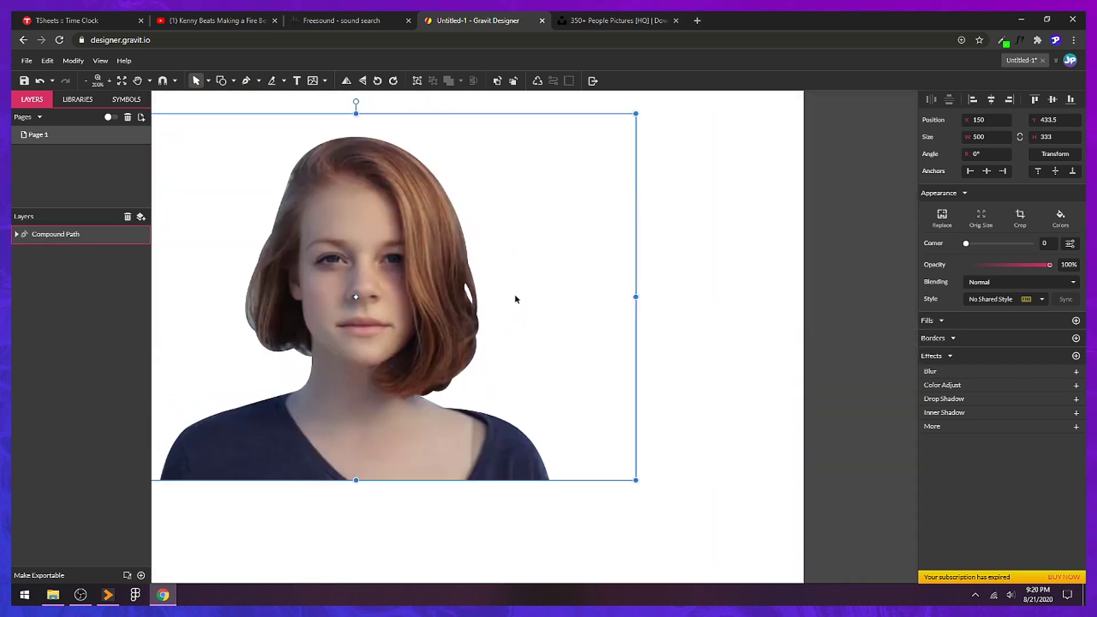
pyautogui.scroll(-2, 572, 297)
pyautogui.click(610, 296)
pyautogui.scroll(1, 507, 298)
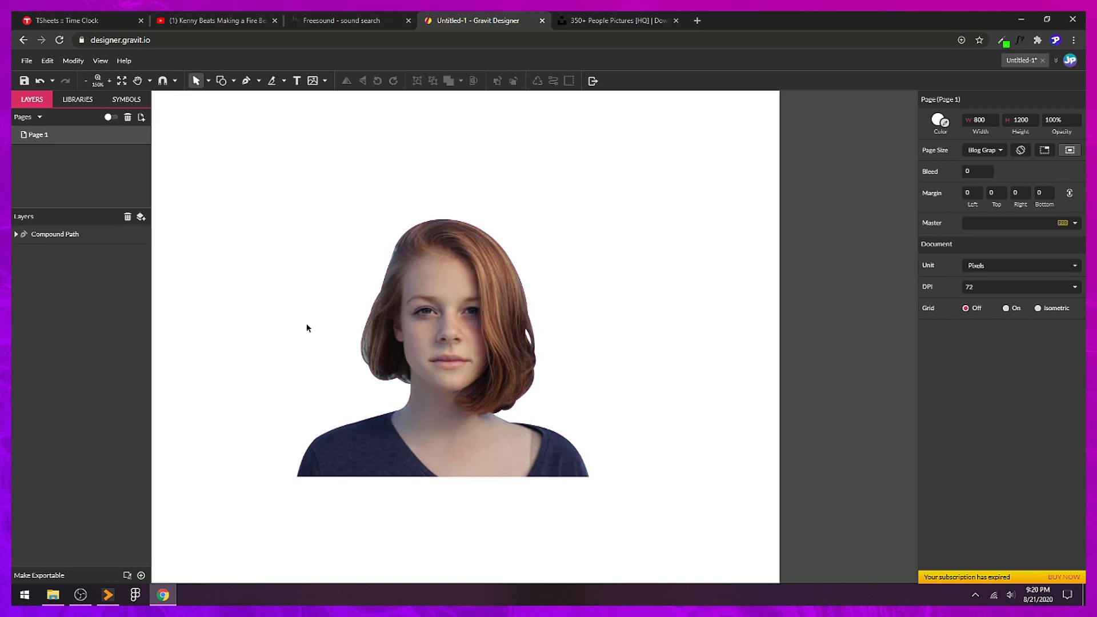
# Step: Draw a rectangle covering the whole photo and move its layer behind the Compound Path
pyautogui.click(16, 234)
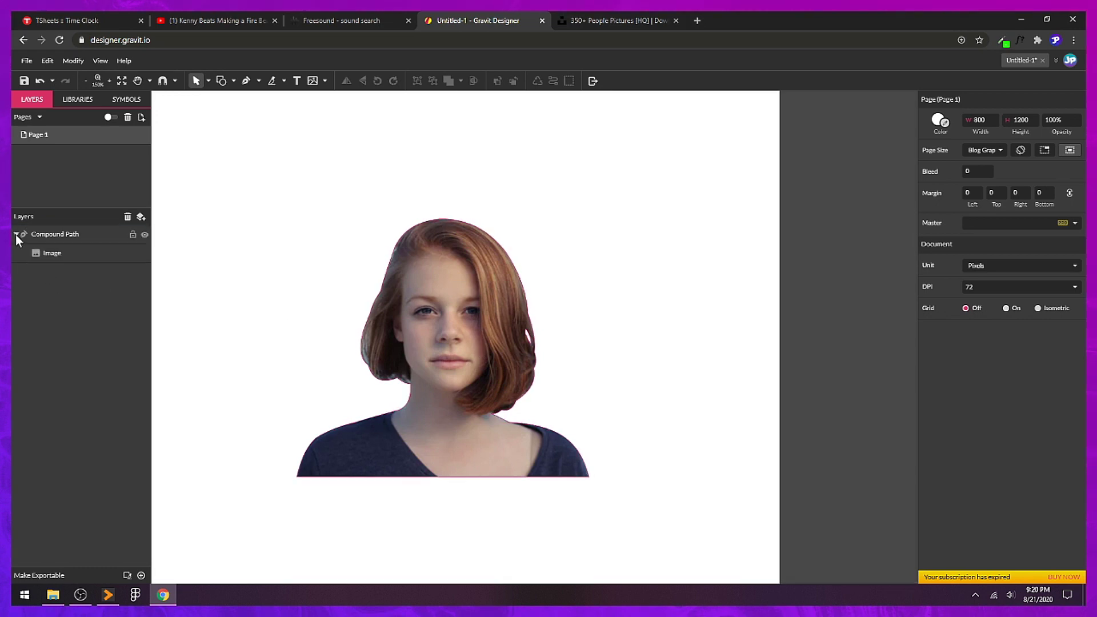
pyautogui.click(69, 256)
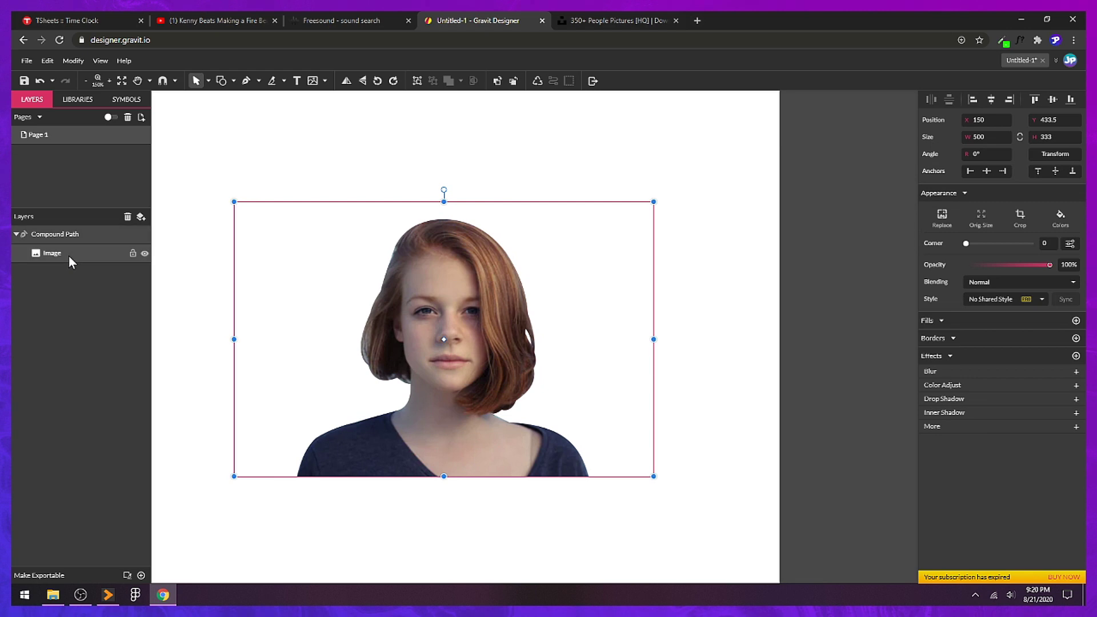
pyautogui.press('r')
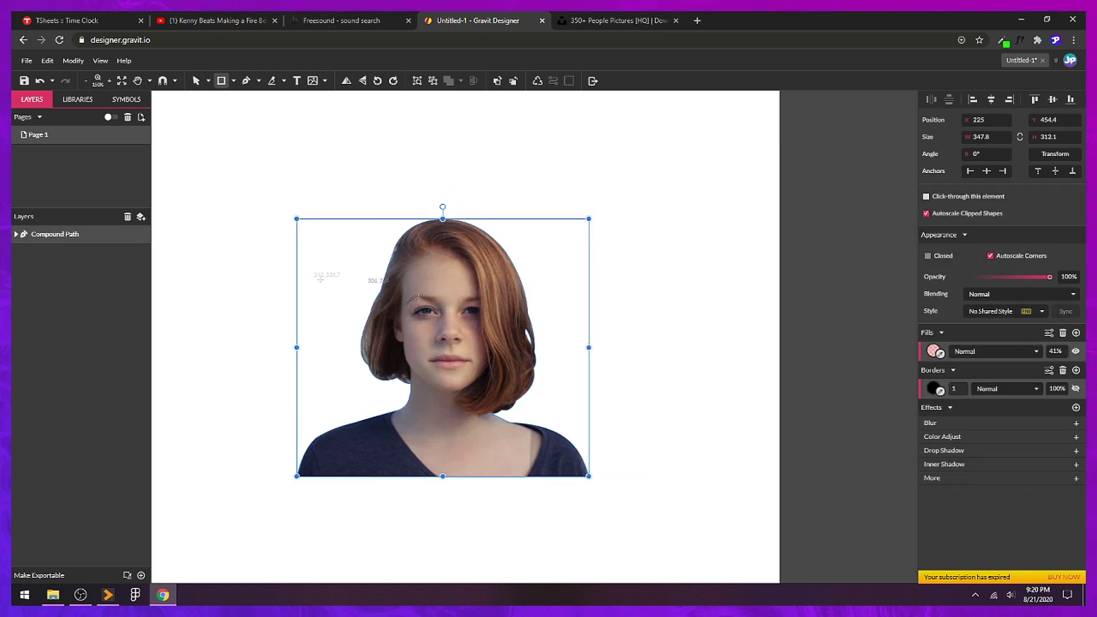
pyautogui.moveTo(261, 191); pyautogui.dragTo(661, 496)
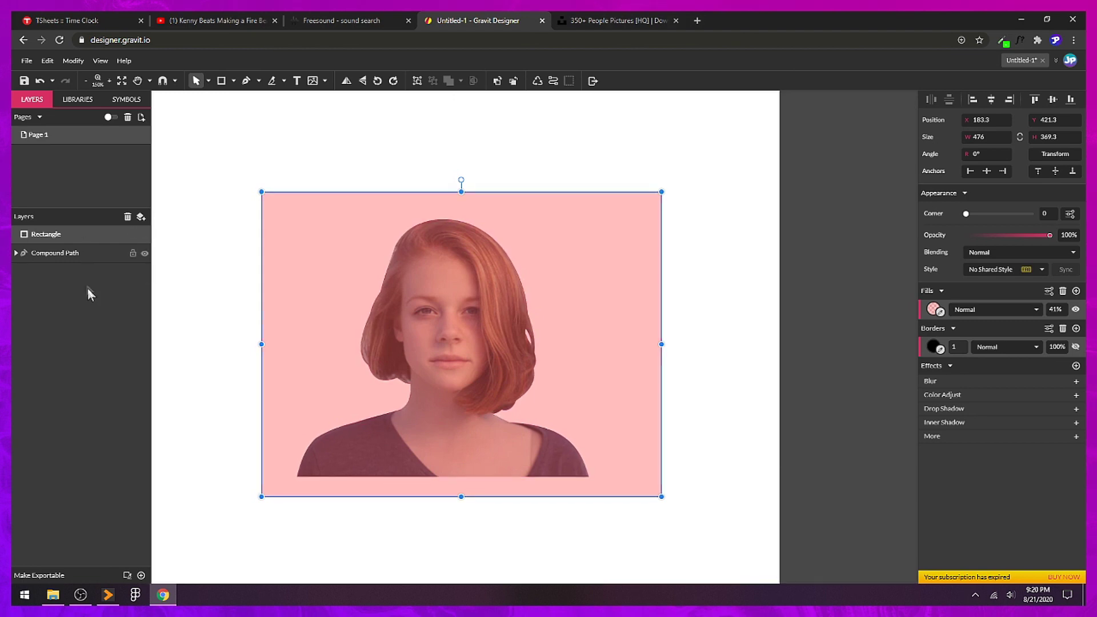
pyautogui.moveTo(67, 235); pyautogui.dragTo(68, 270)
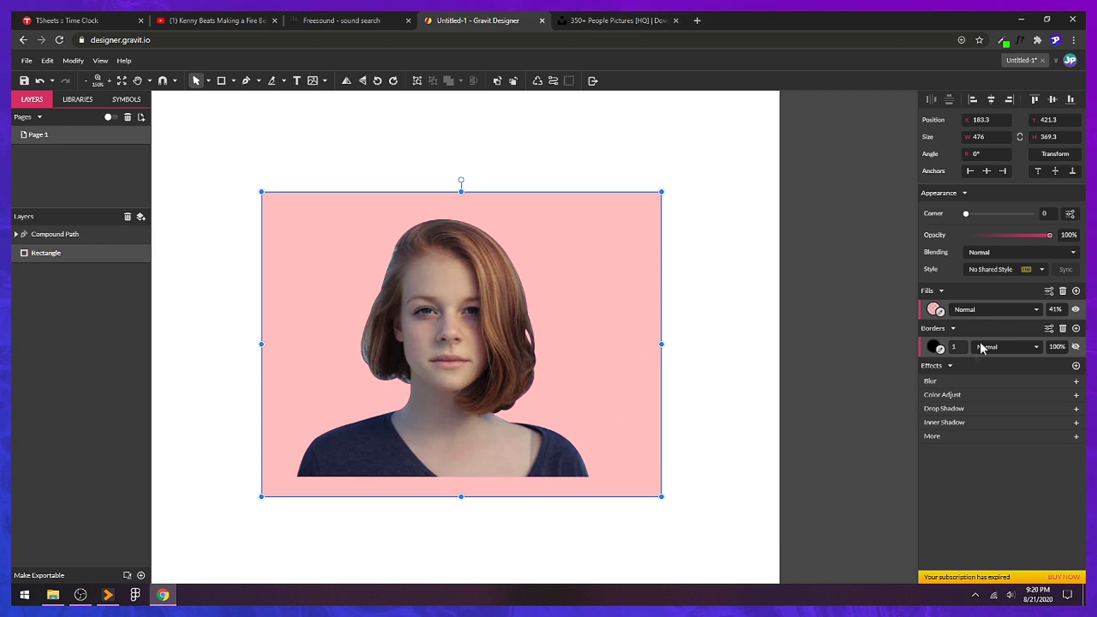
# Step: Fill the rectangle solid blue #4A86E8 at 100% opacity
pyautogui.click(1056, 309)
pyautogui.write('100')
pyautogui.press('Return')
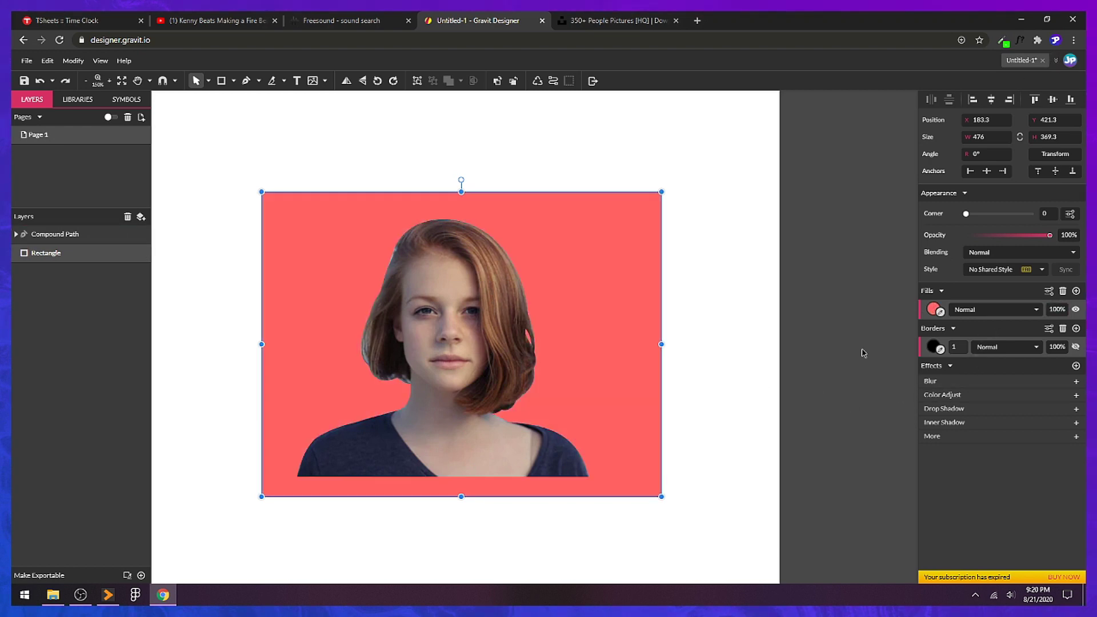
pyautogui.click(932, 310)
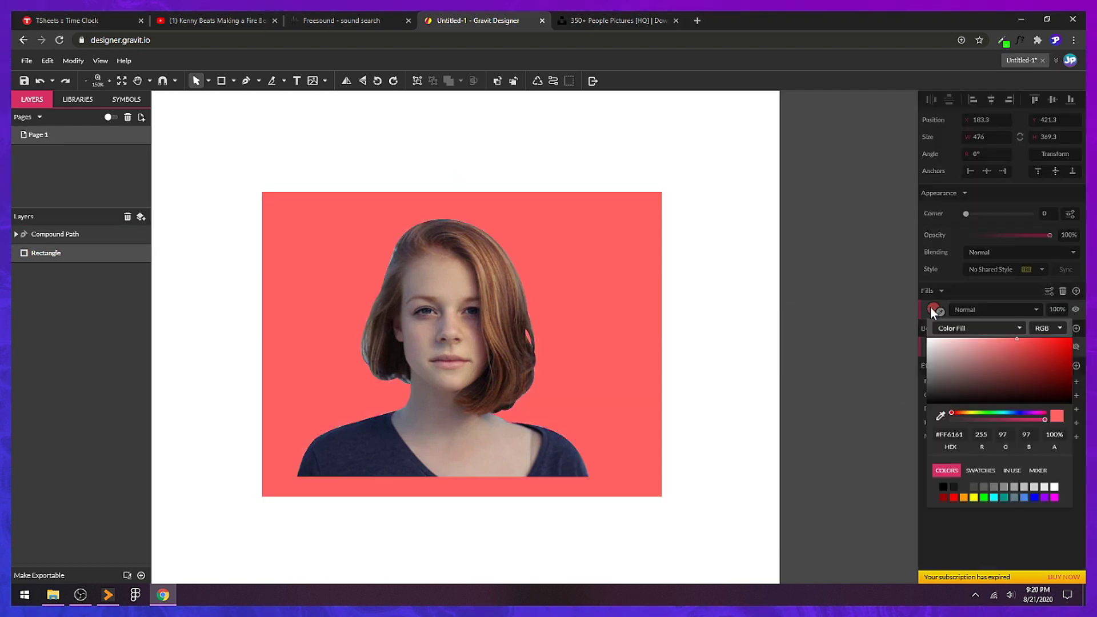
pyautogui.click(1024, 497)
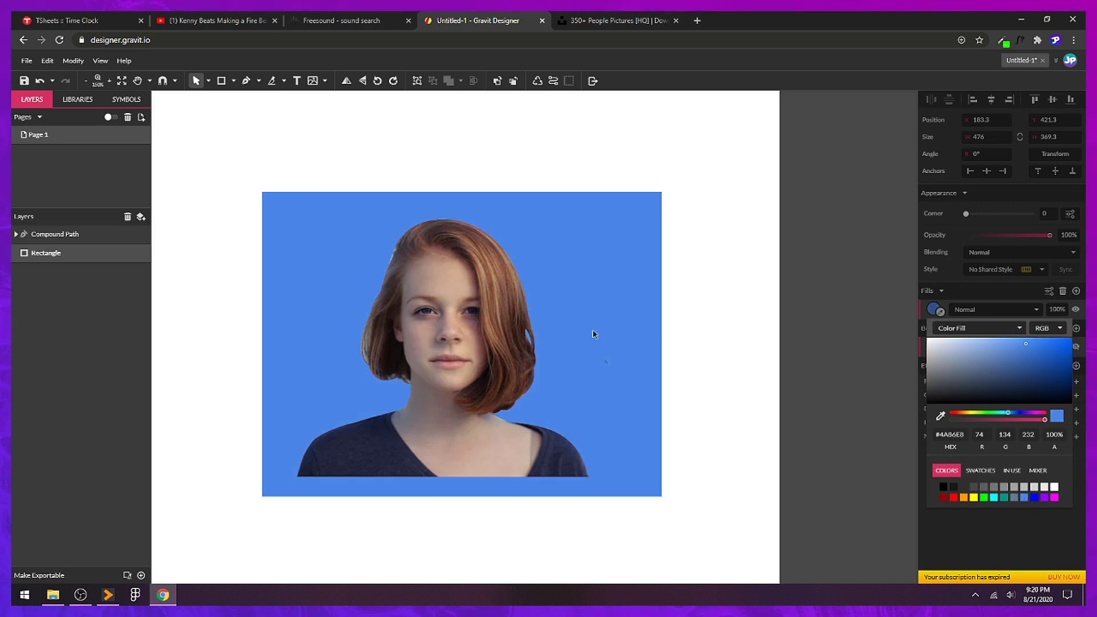
pyautogui.click(829, 317)
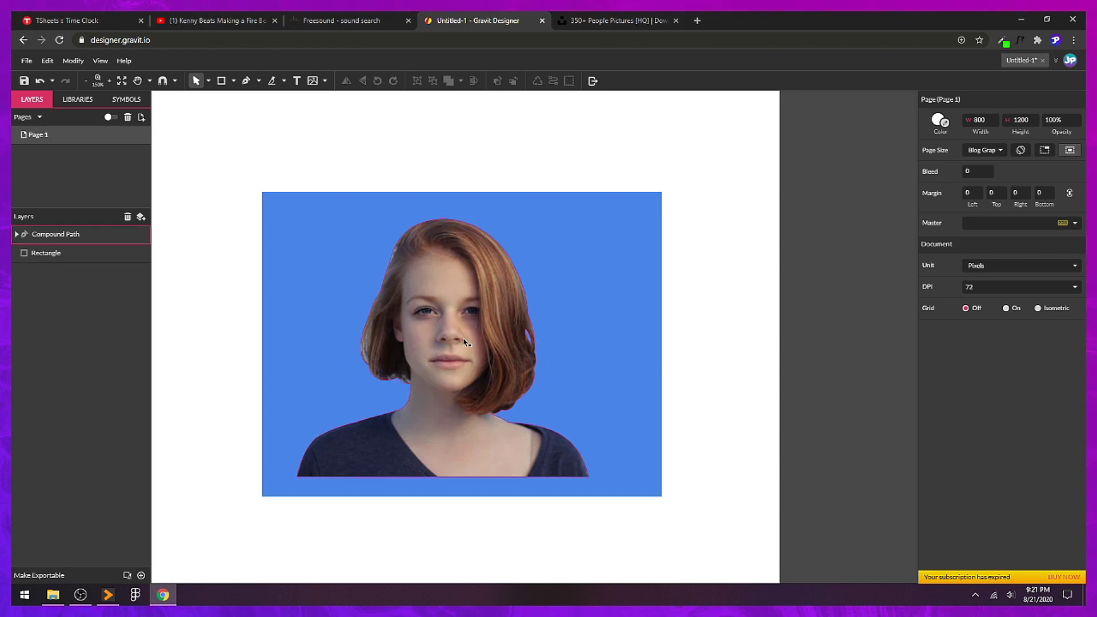
pyautogui.click(489, 405)
# Step: Curve the cut-out path's neck segment to follow the shoulder edge
pyautogui.scroll(5, 489, 405)
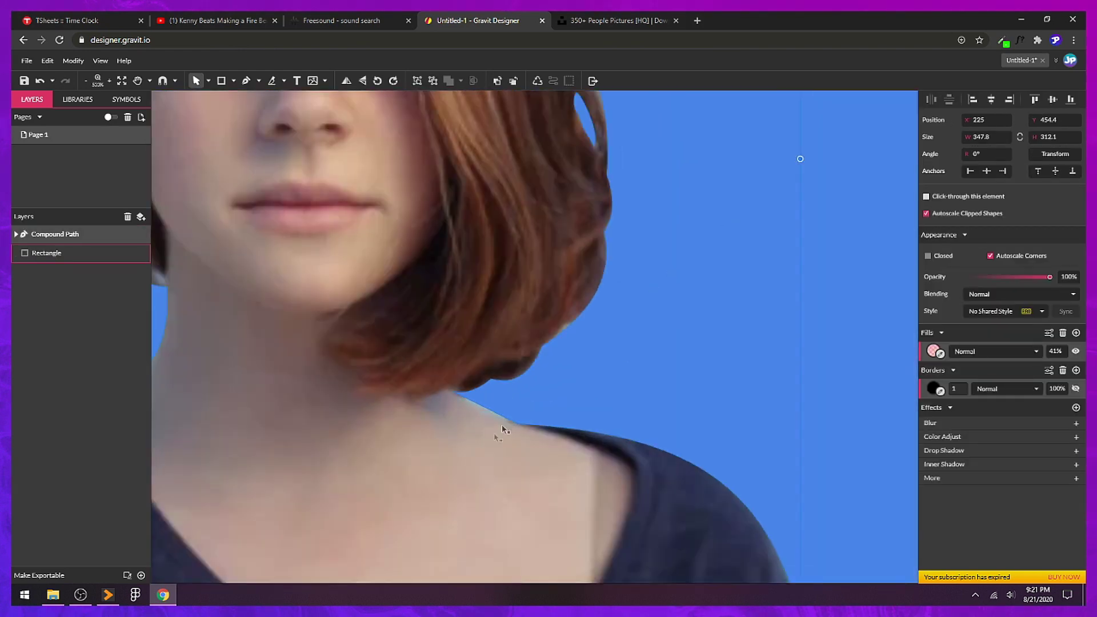
pyautogui.doubleClick(449, 350)
pyautogui.scroll(2, 475, 443)
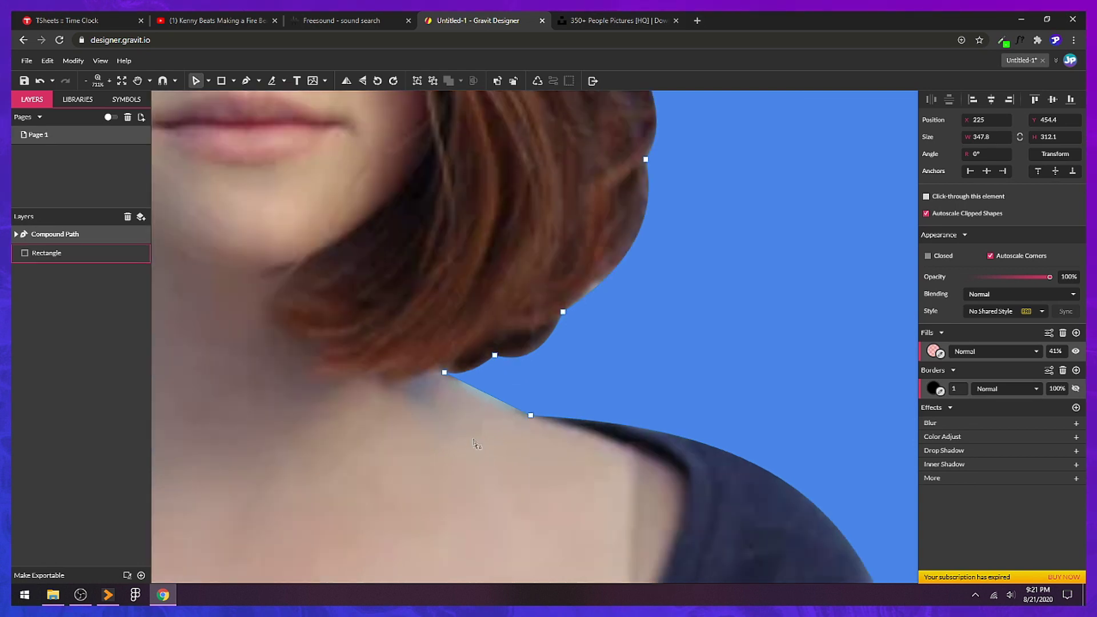
pyautogui.scroll(1, 476, 443)
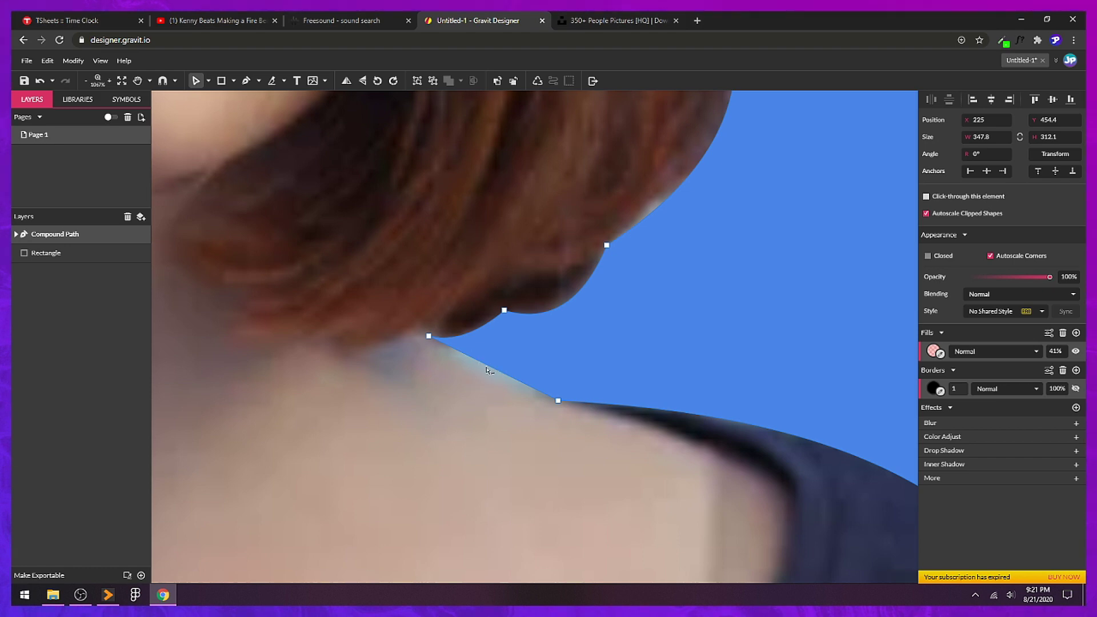
pyautogui.moveTo(487, 366); pyautogui.dragTo(484, 379)
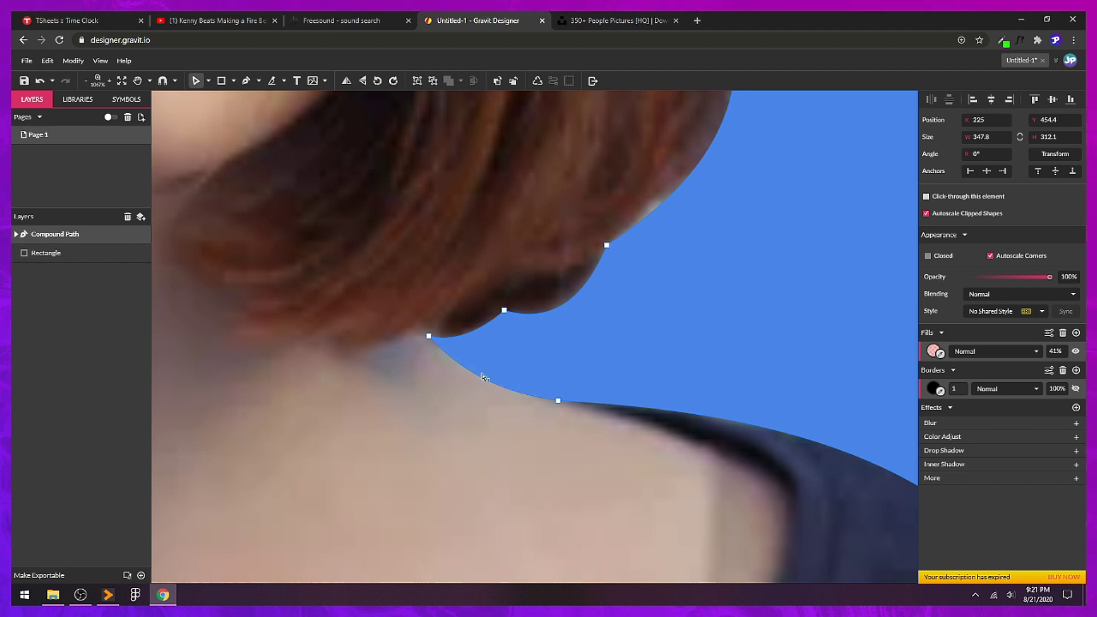
pyautogui.scroll(-6, 482, 377)
pyautogui.click(605, 446)
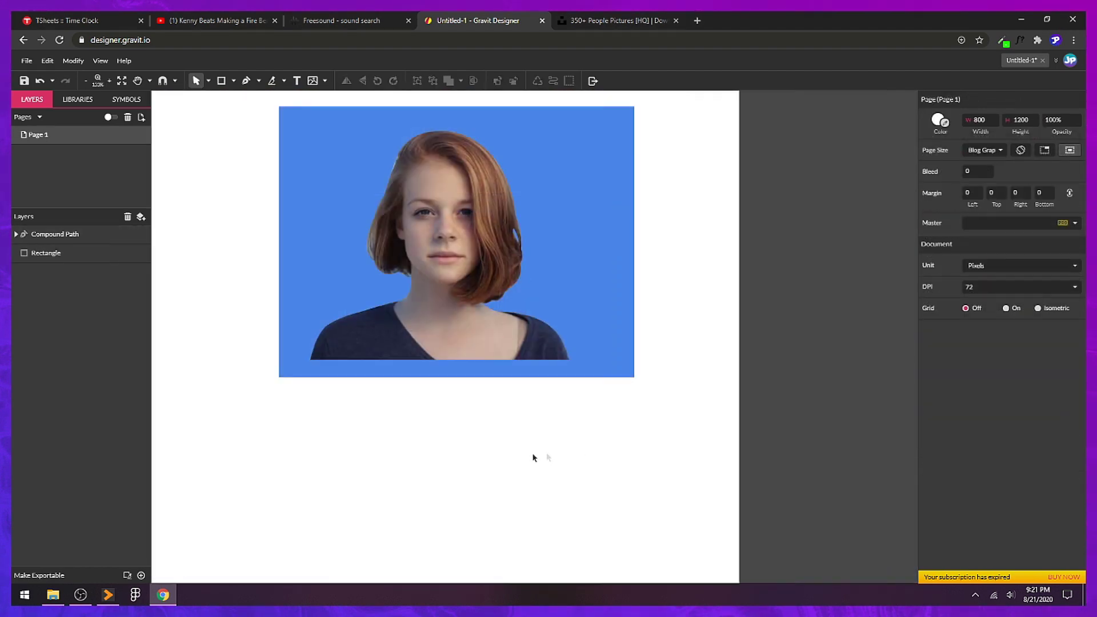
# Step: Adjust the top hairline anchor on the left side of the woman's hair
pyautogui.scroll(5, 546, 454)
pyautogui.scroll(-3, 534, 351)
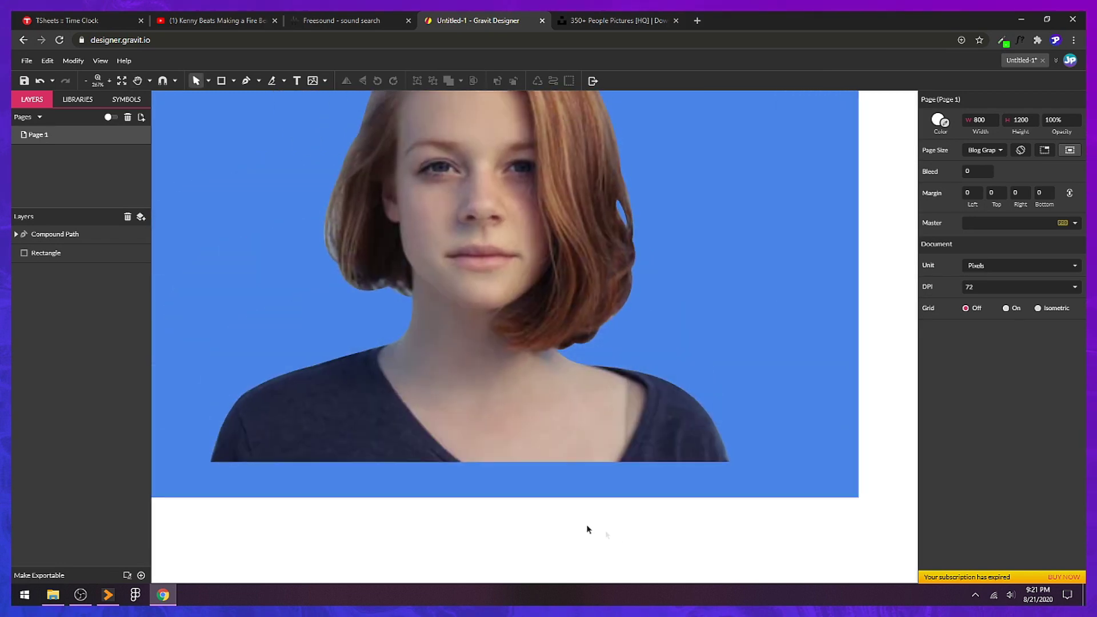
pyautogui.scroll(2, 587, 529)
pyautogui.click(582, 521)
pyautogui.scroll(-2, 529, 440)
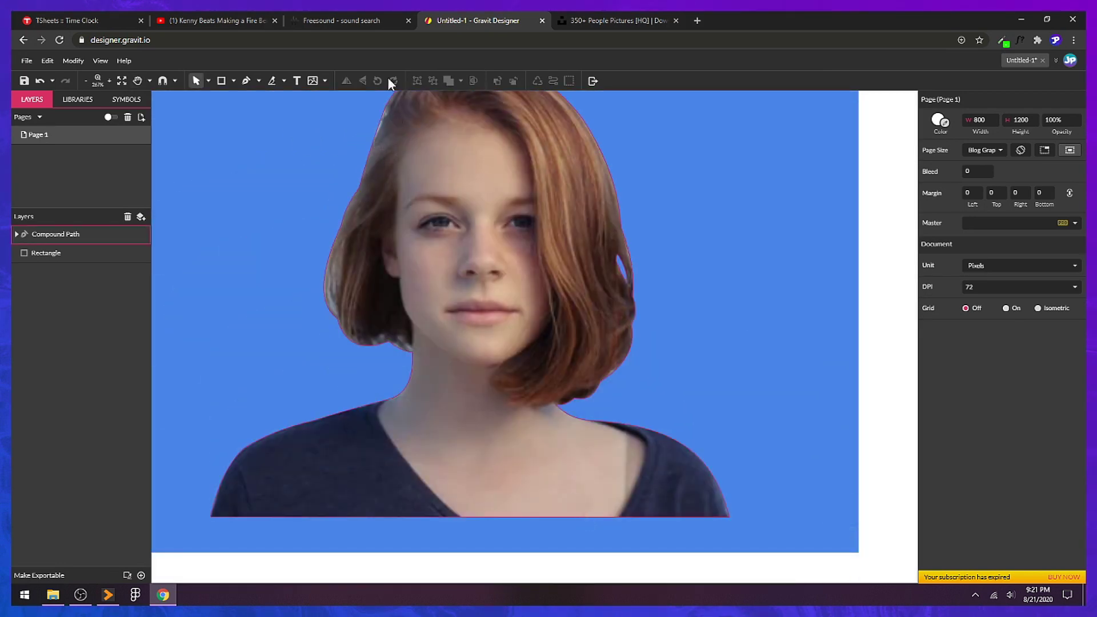
pyautogui.scroll(6, 360, 249)
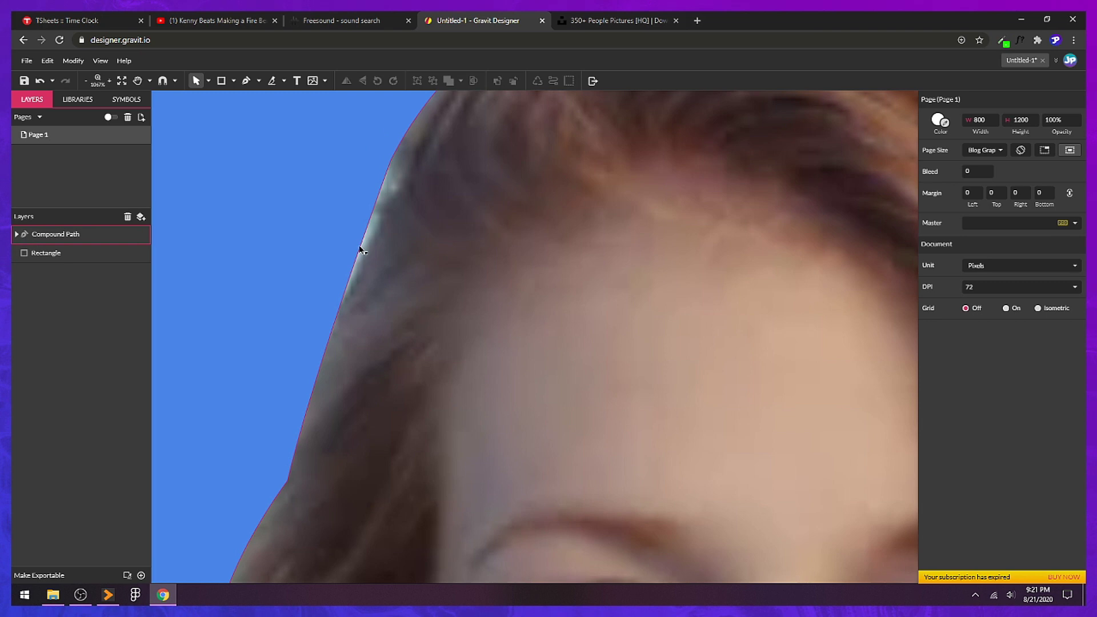
pyautogui.click(359, 249)
pyautogui.doubleClick(399, 250)
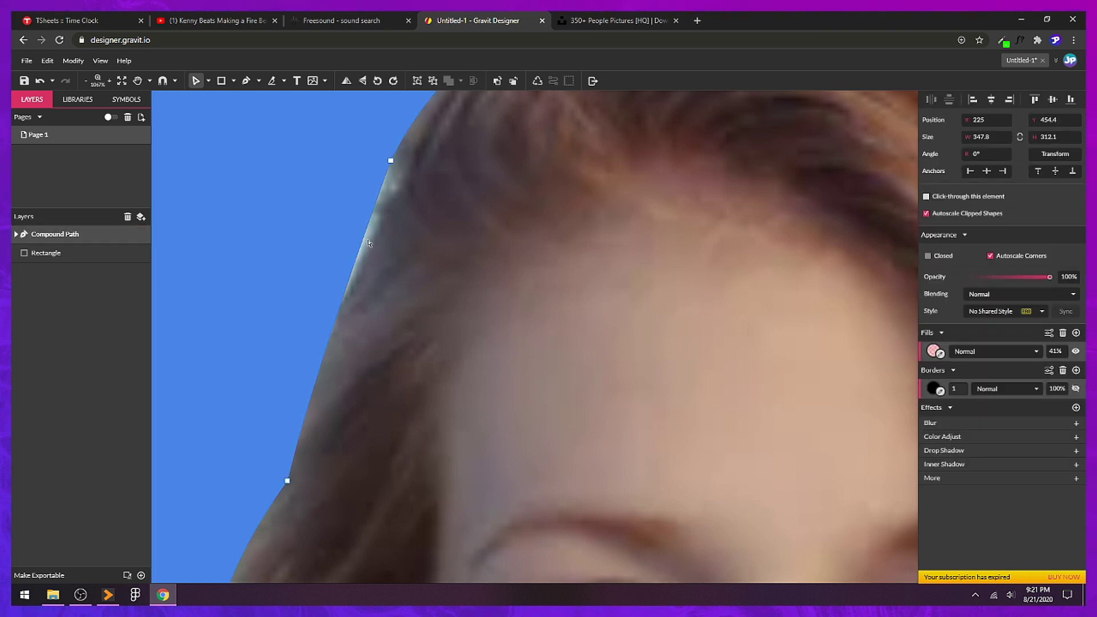
pyautogui.click(390, 162)
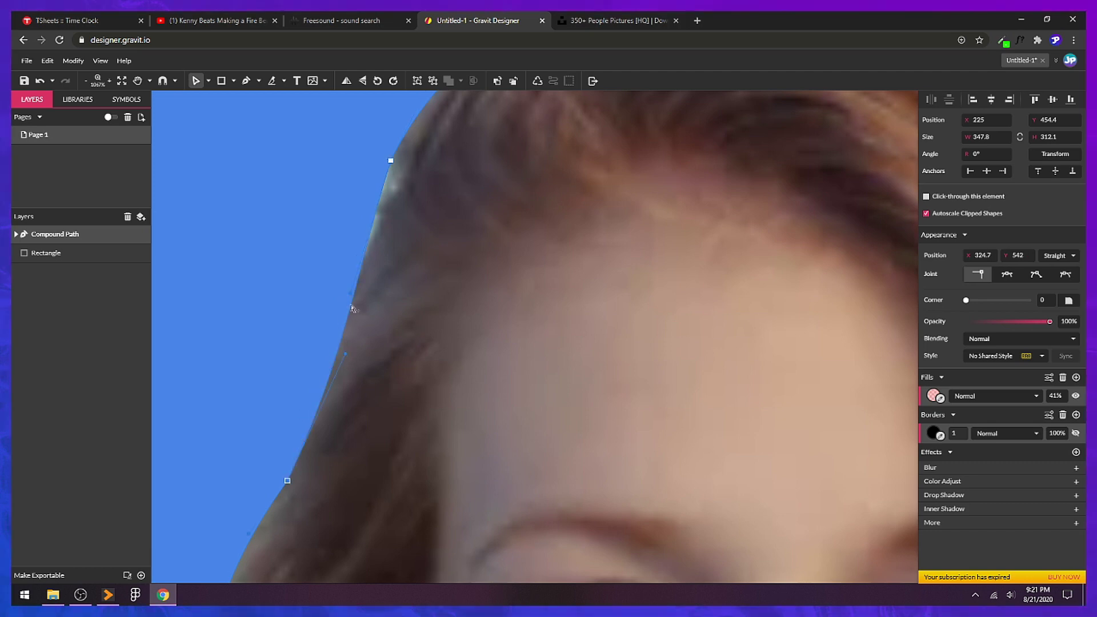
pyautogui.scroll(-5, 439, 322)
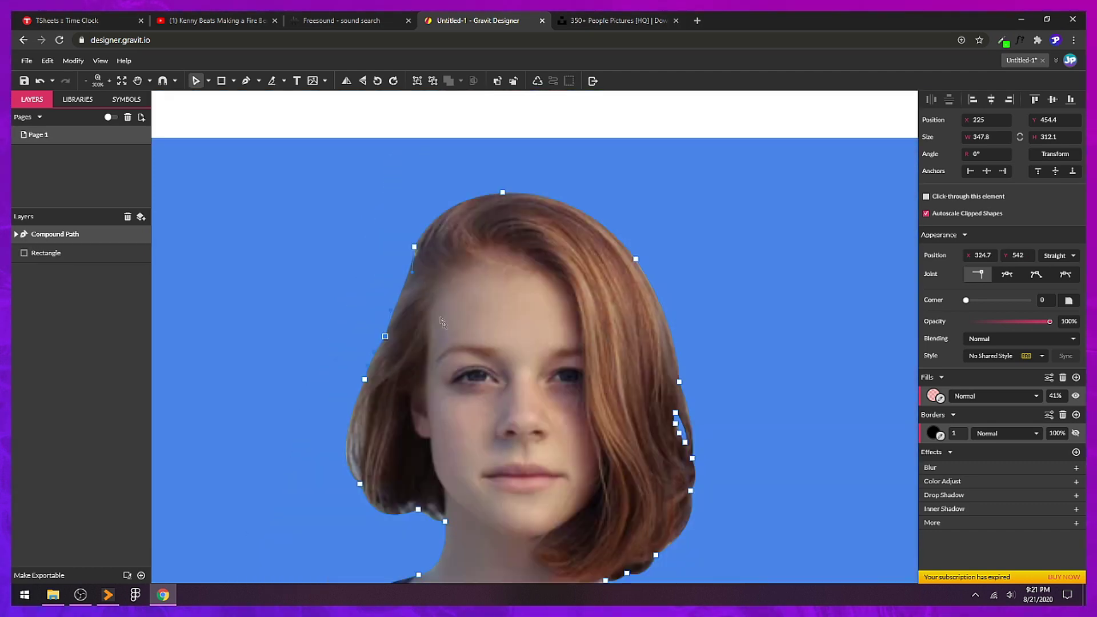
pyautogui.click(567, 133)
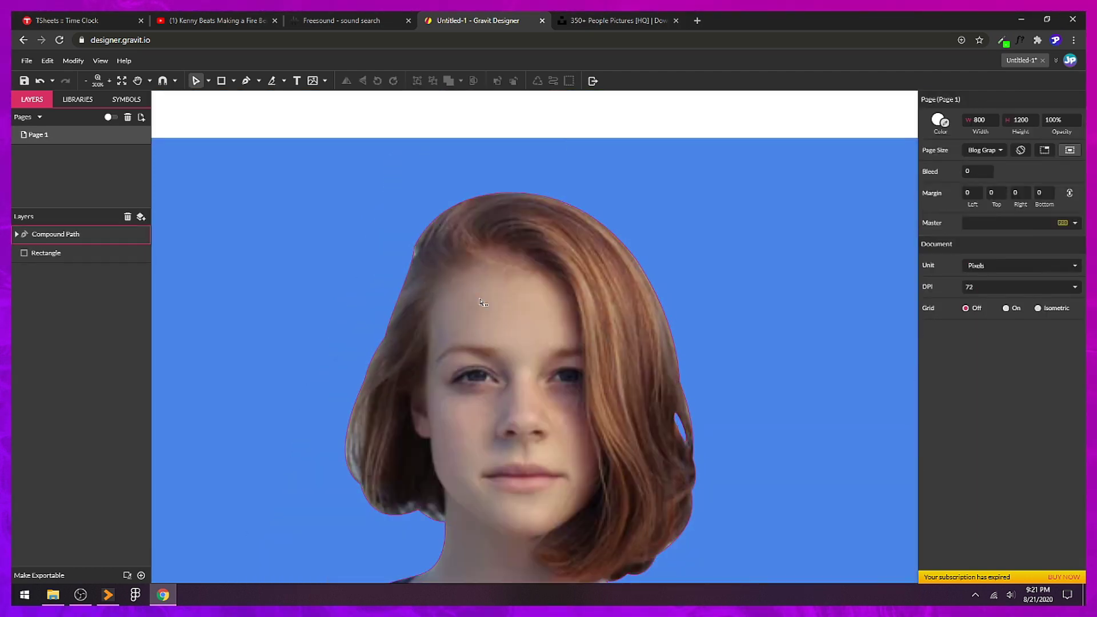
pyautogui.scroll(-6, 441, 213)
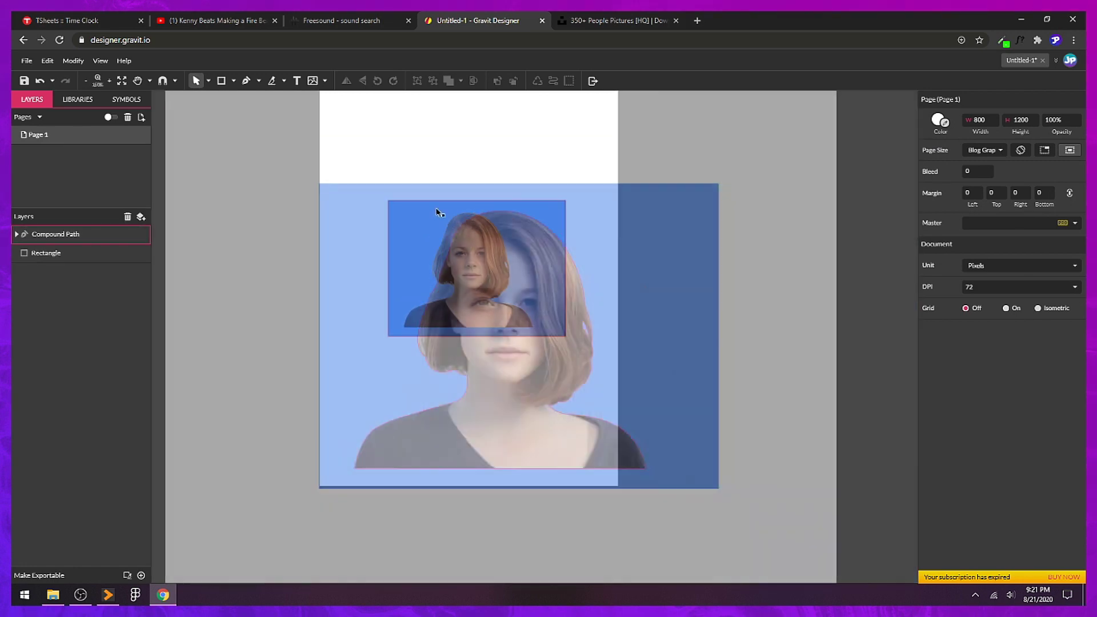
pyautogui.click(460, 303)
pyautogui.moveTo(468, 285); pyautogui.dragTo(433, 407)
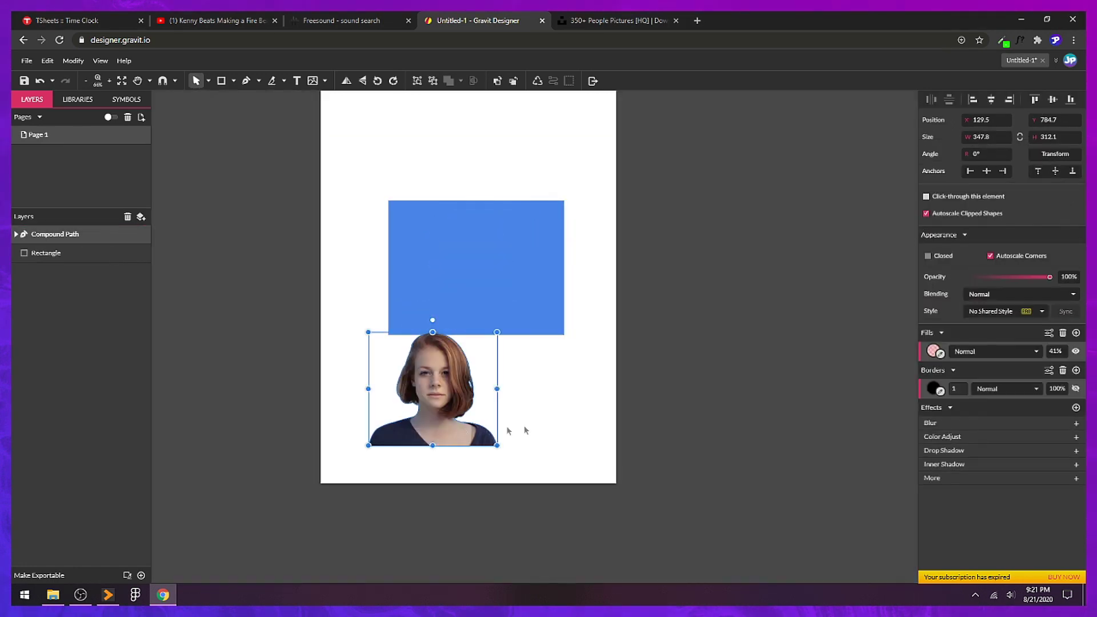
pyautogui.click(440, 423)
pyautogui.click(448, 240)
pyautogui.hotkey('ctrl', 'z')
pyautogui.click(506, 369)
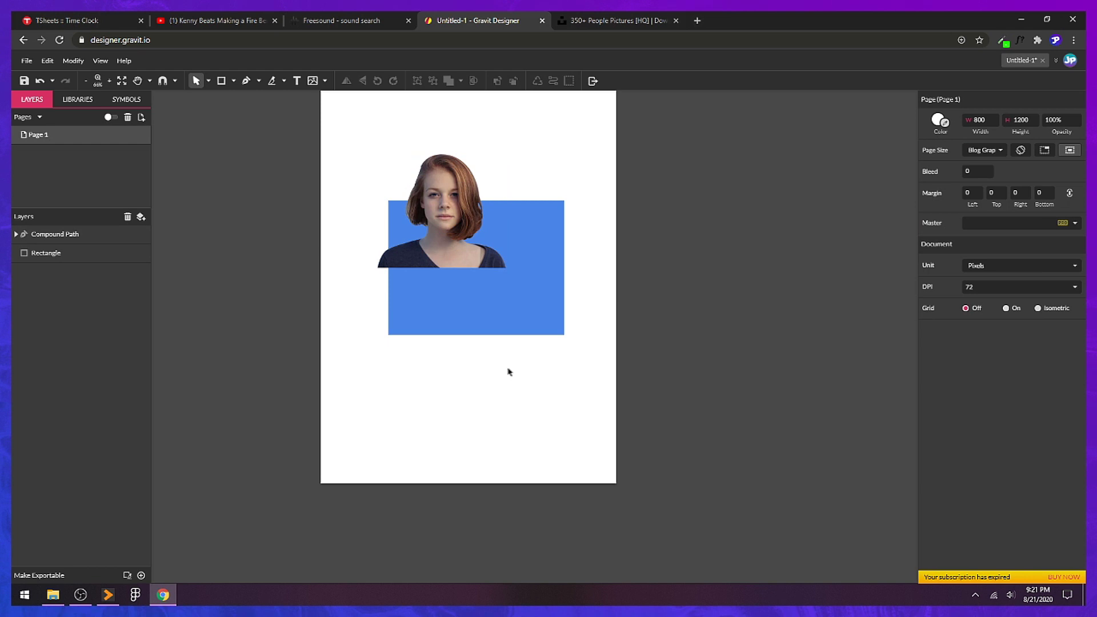
pyautogui.hotkey('ctrl', 'z')
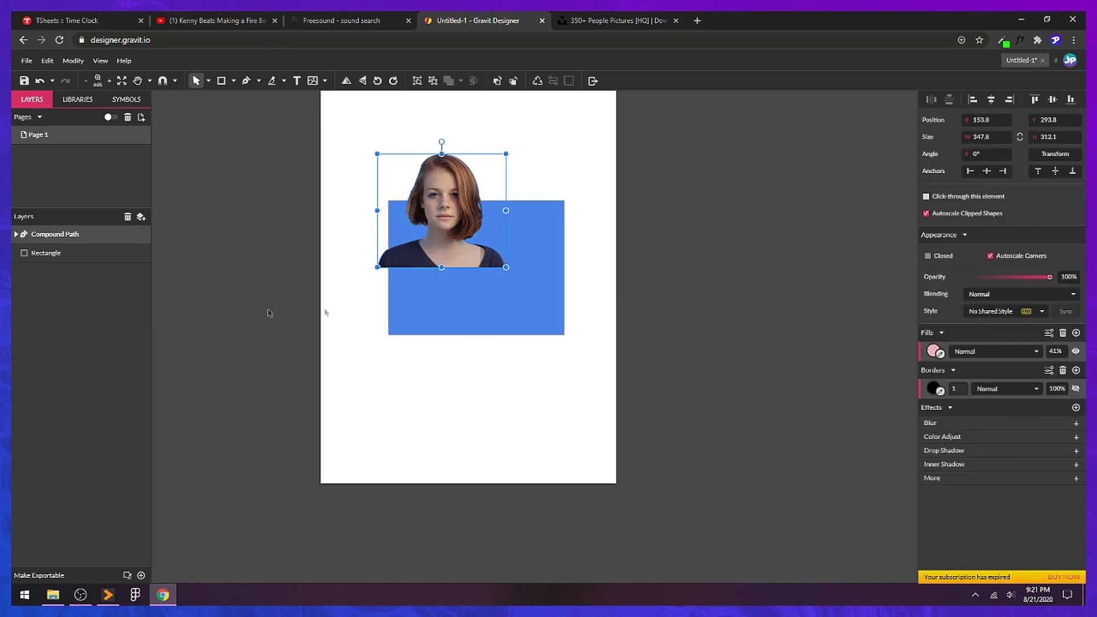
pyautogui.hotkey('ctrl', 'shift', 'z')
pyautogui.hotkey('ctrl', 'z')
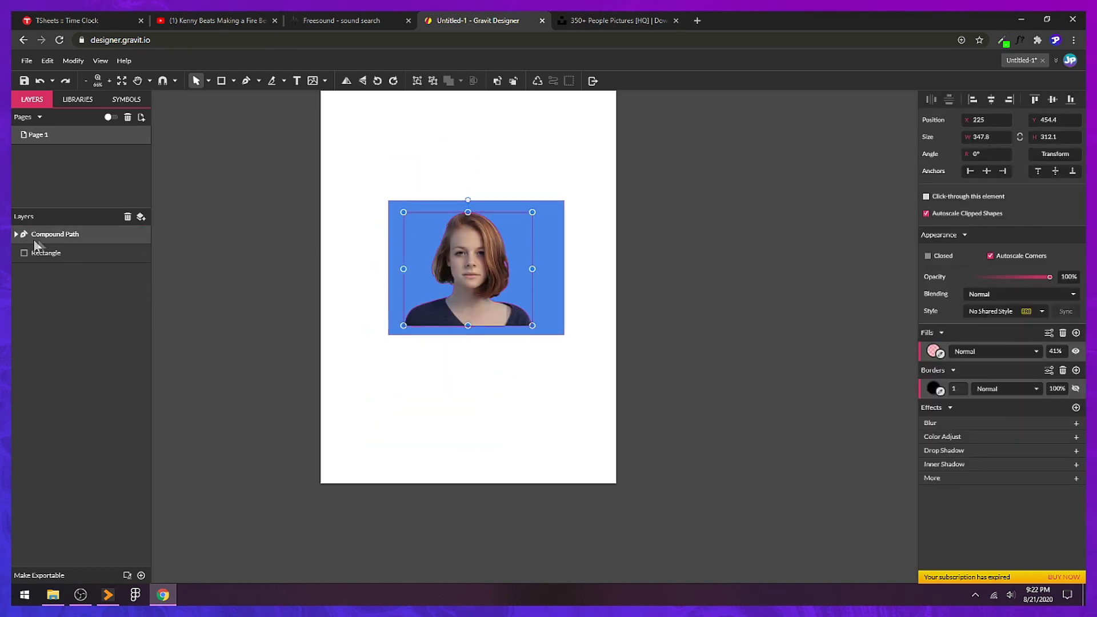
pyautogui.click(14, 234)
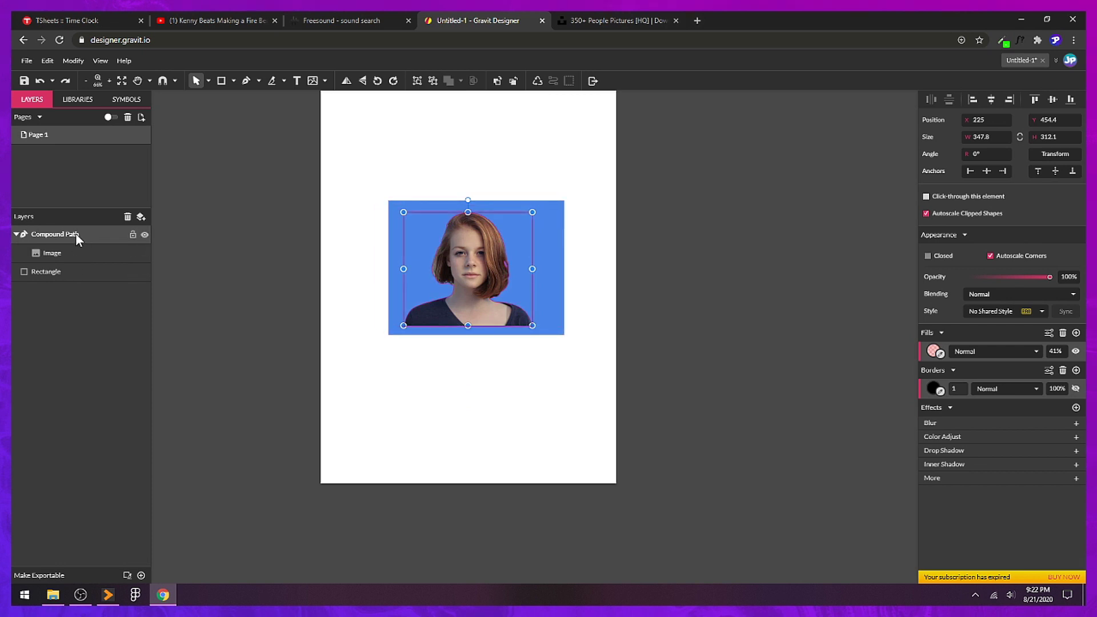
pyautogui.click(16, 234)
pyautogui.click(543, 396)
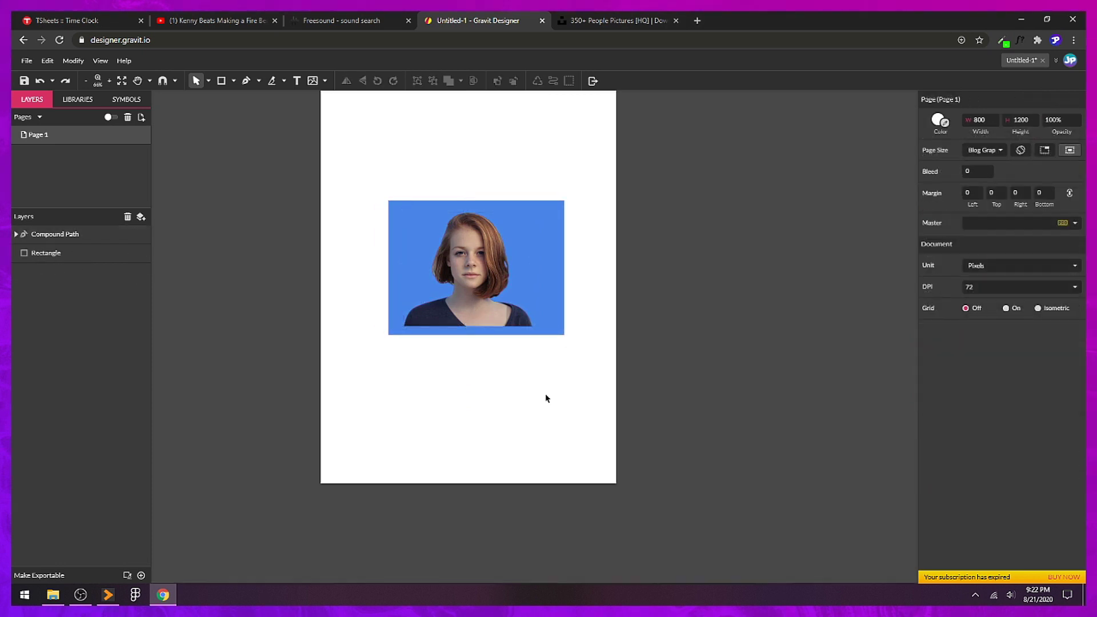
pyautogui.scroll(3, 543, 397)
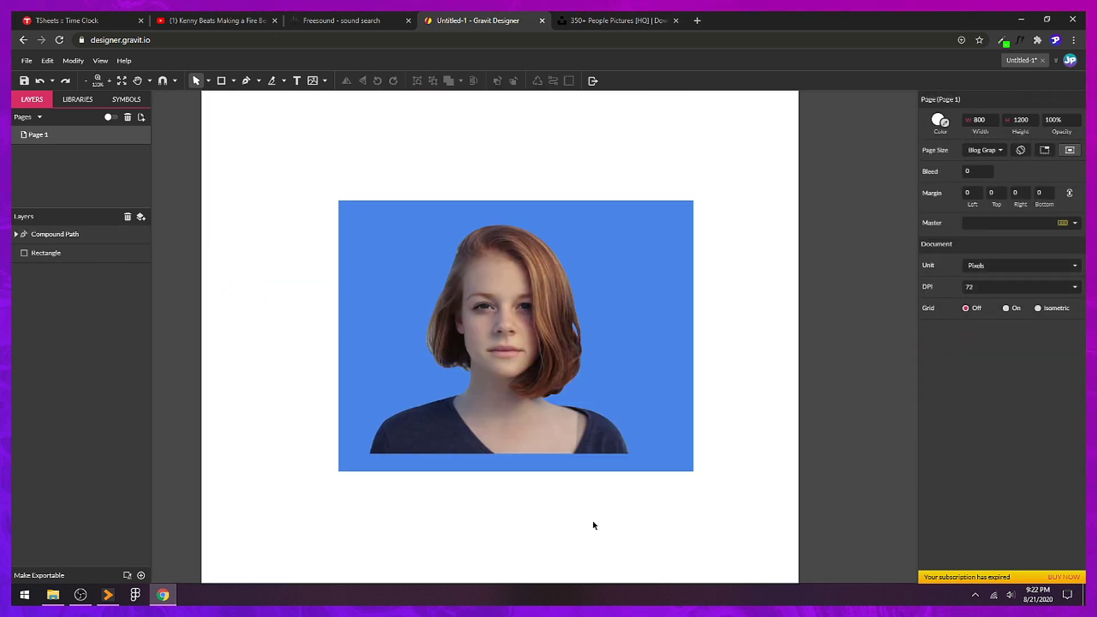